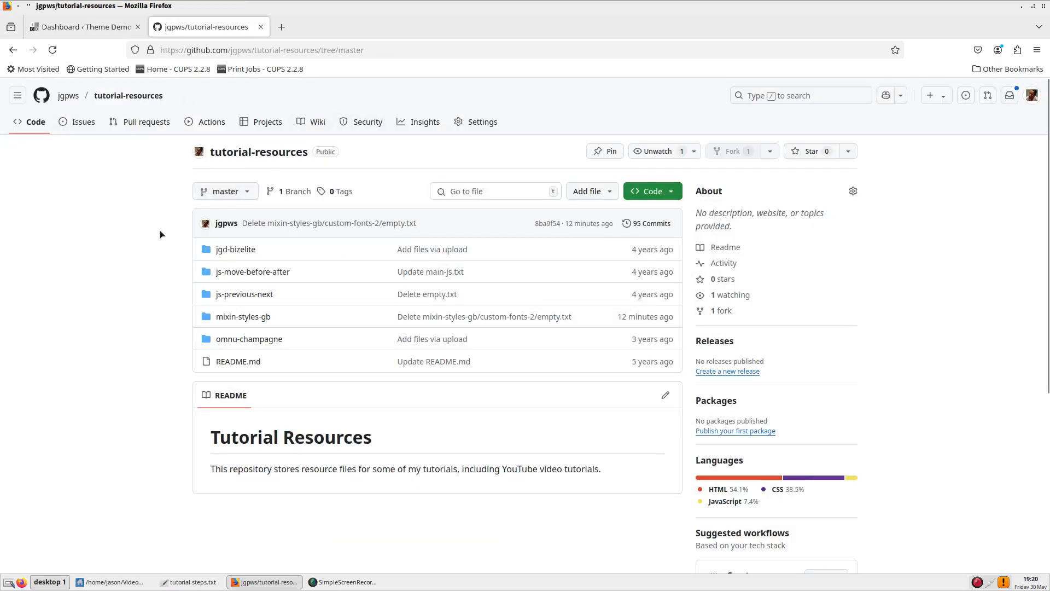
- Open mixin-styles-gb-tut2.zip in the repository's mixin-styles-gb/custom-fonts-2 folder and locate the downloaded archive in the Downloads folder
left_click(252, 320)
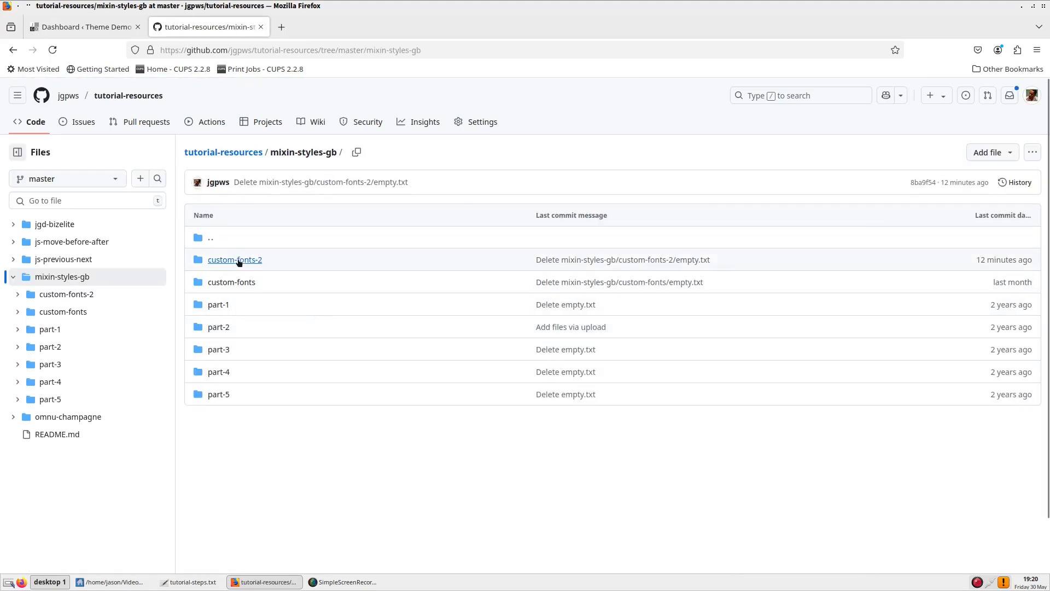
left_click(253, 262)
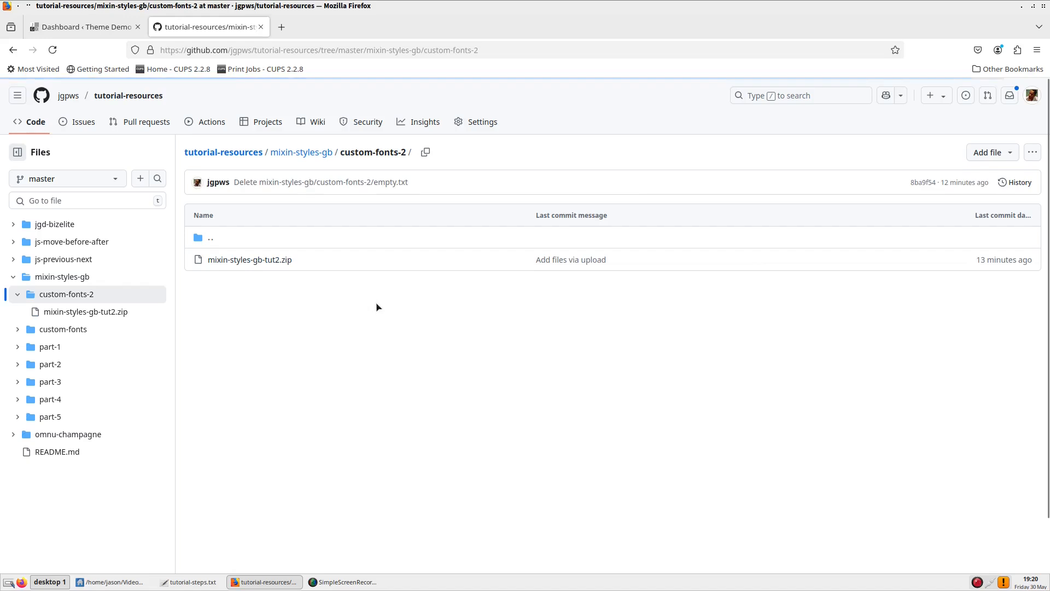
left_click(249, 260)
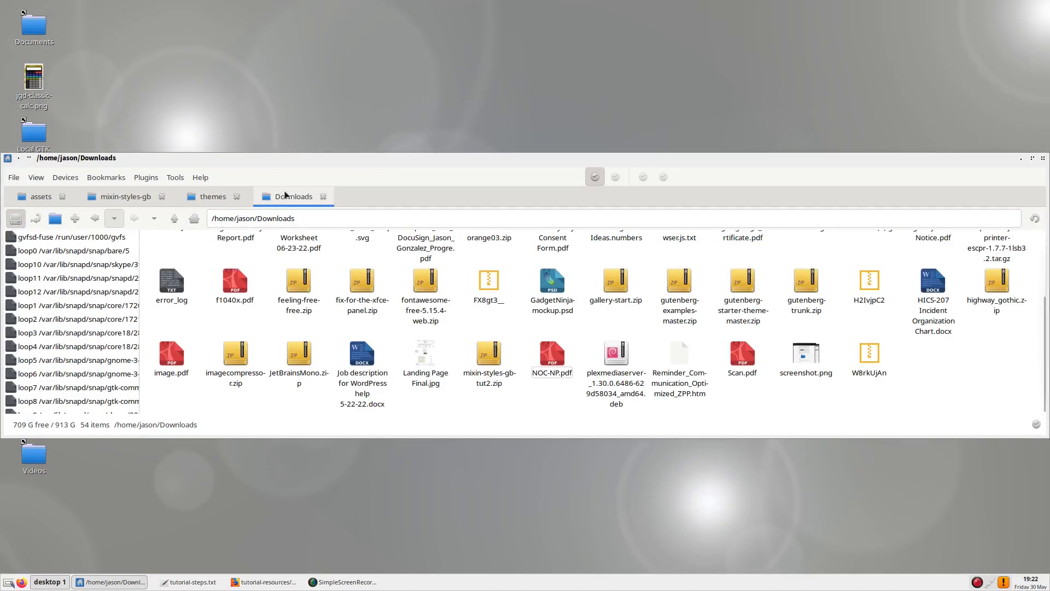
left_click(483, 354)
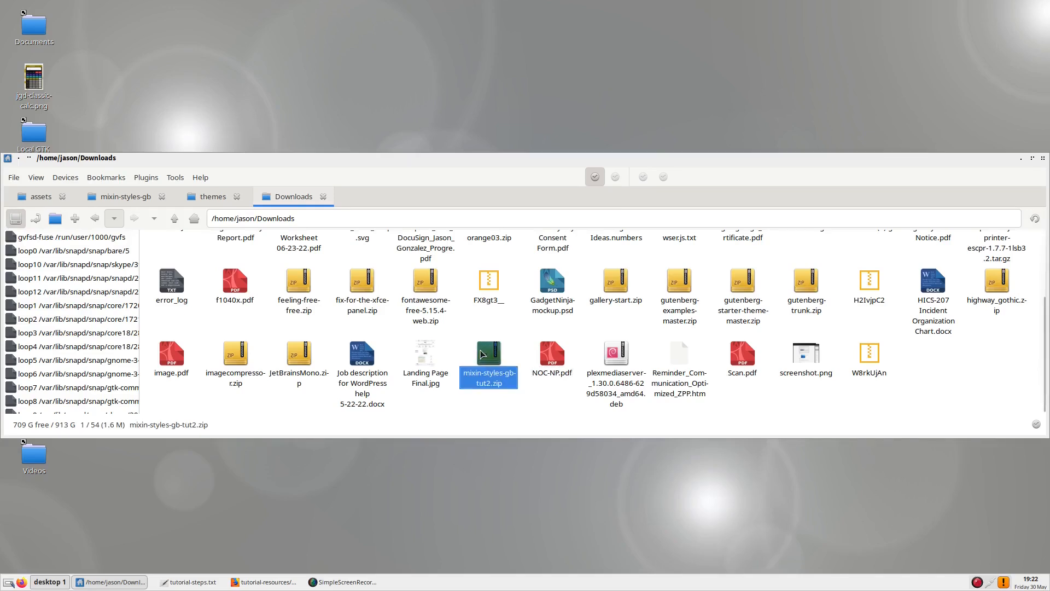
left_click(519, 331)
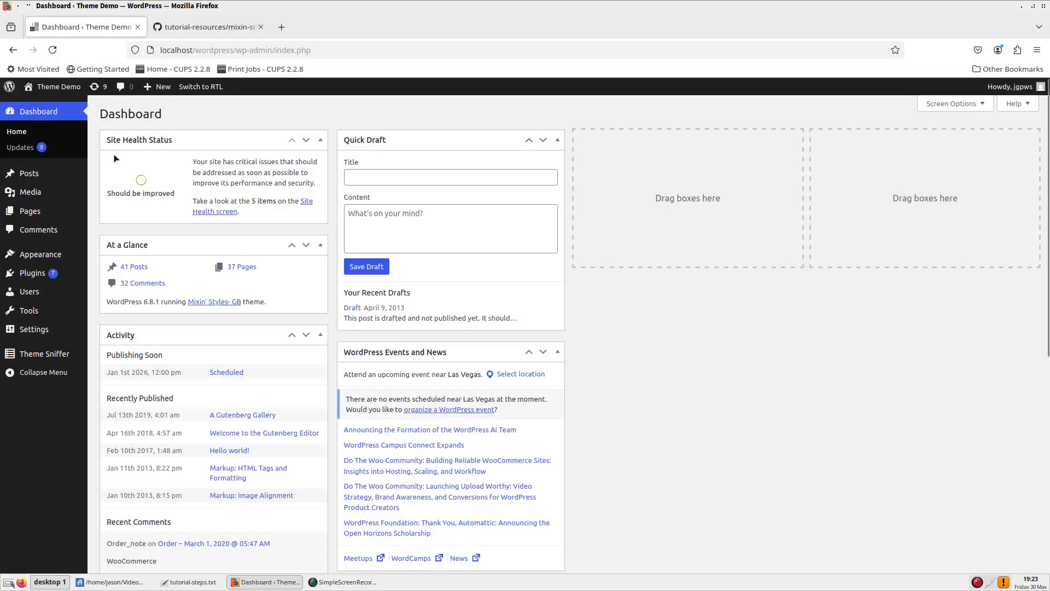
- Start a theme upload in the WordPress admin and choose mixin-styles-gb-tut2.zip from the Downloads folder
mouse_move(32, 253)
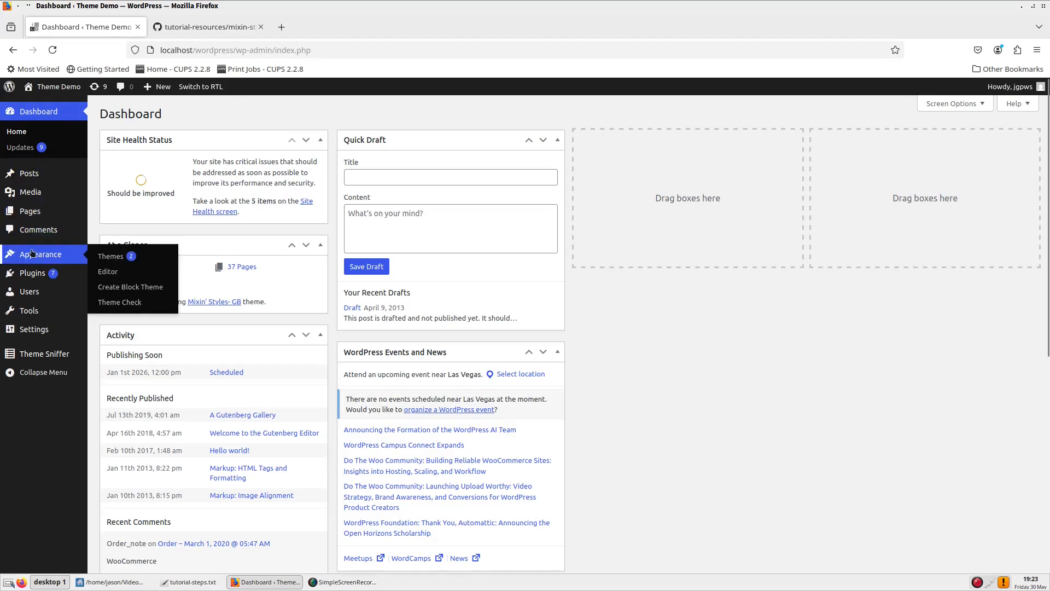
left_click(114, 257)
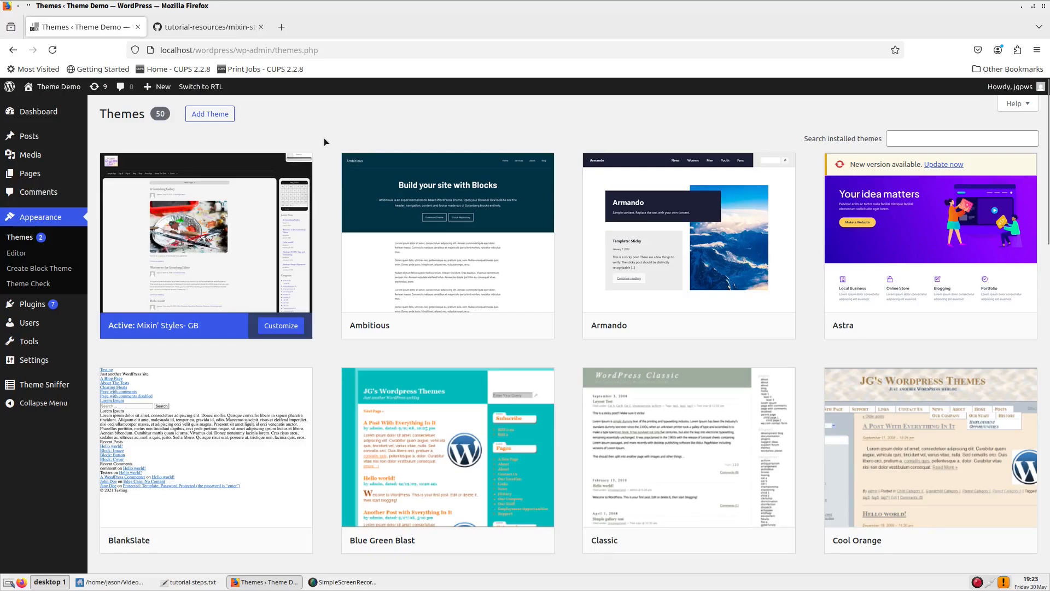
left_click(210, 116)
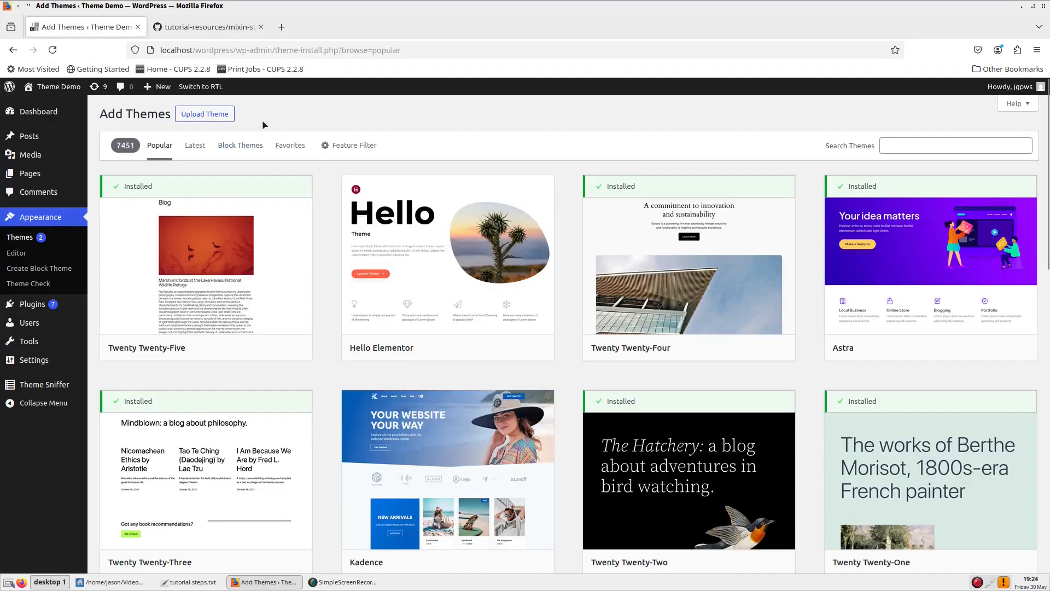
left_click(203, 117)
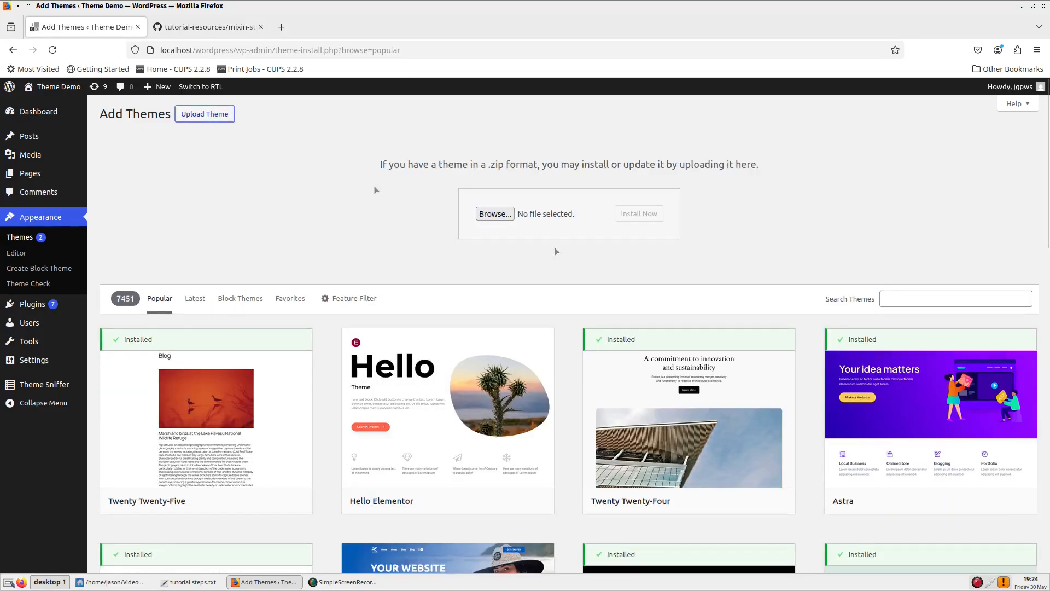
left_click(500, 214)
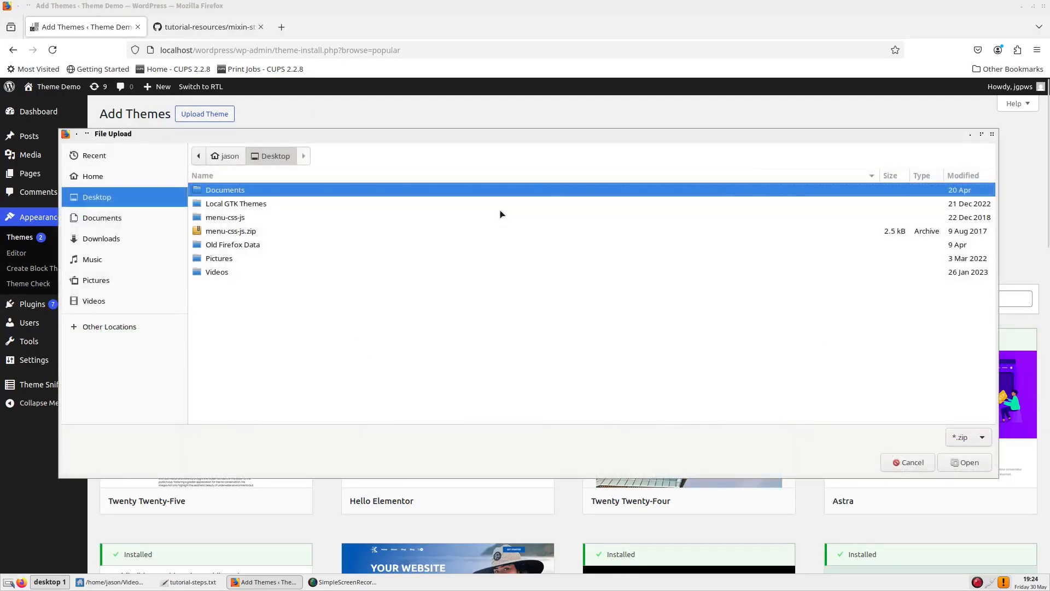
left_click(117, 239)
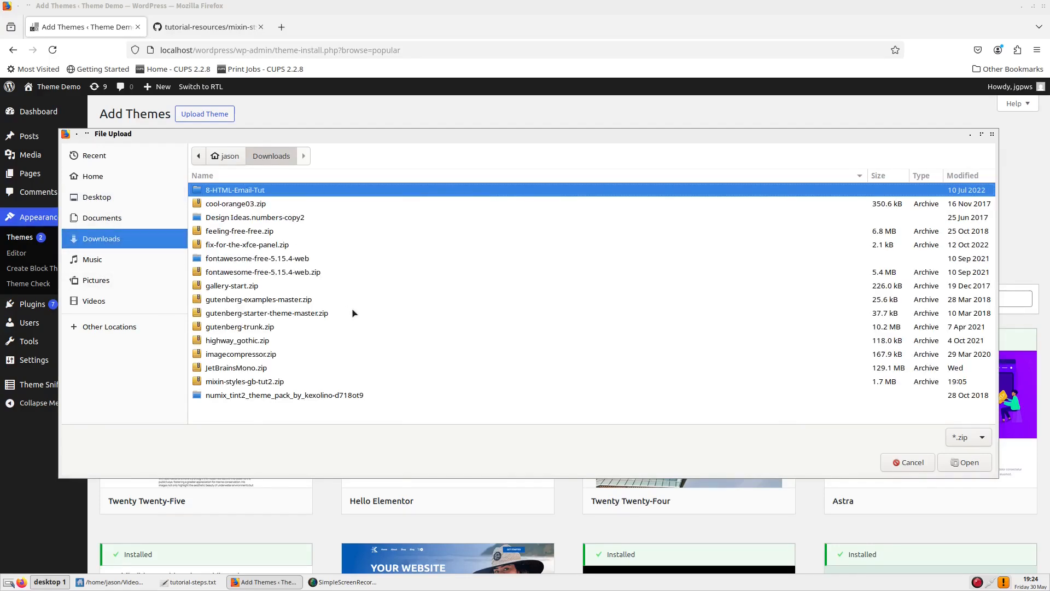
left_click(268, 384)
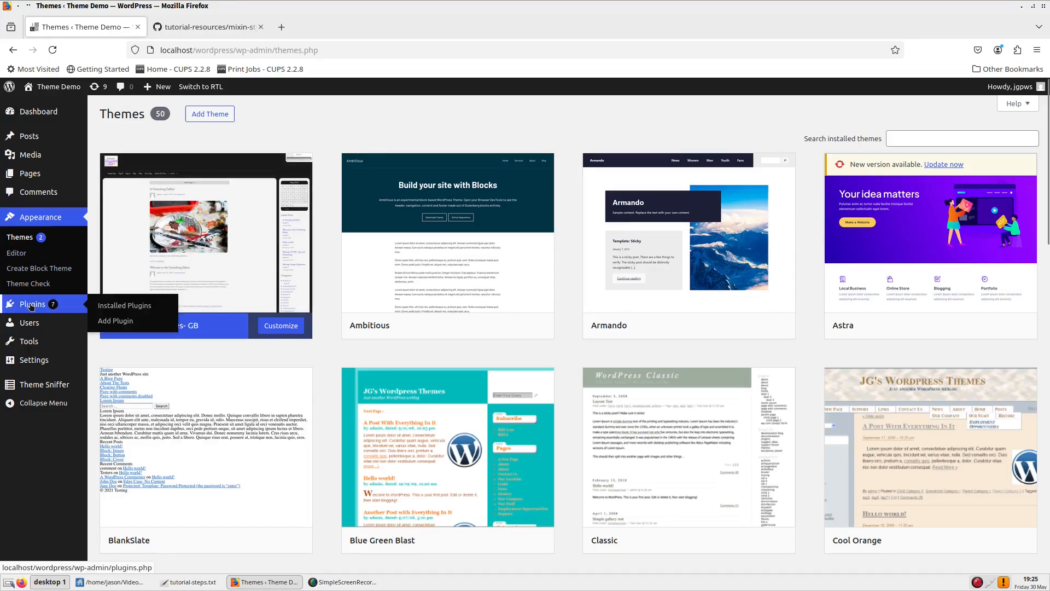
- Search the WordPress plugin directory for "create block theme"
left_click(31, 305)
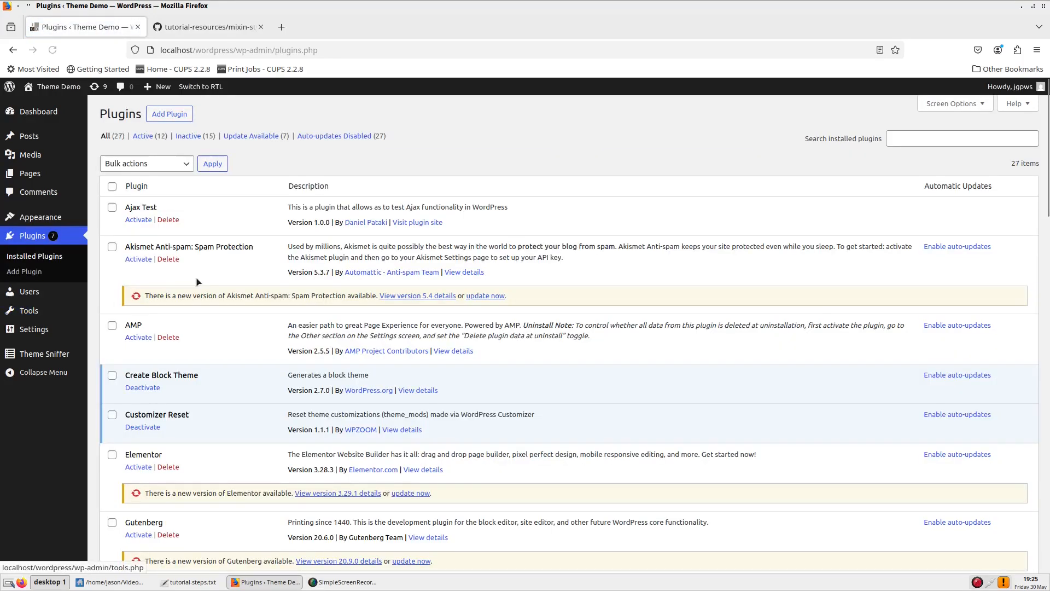
left_click(169, 118)
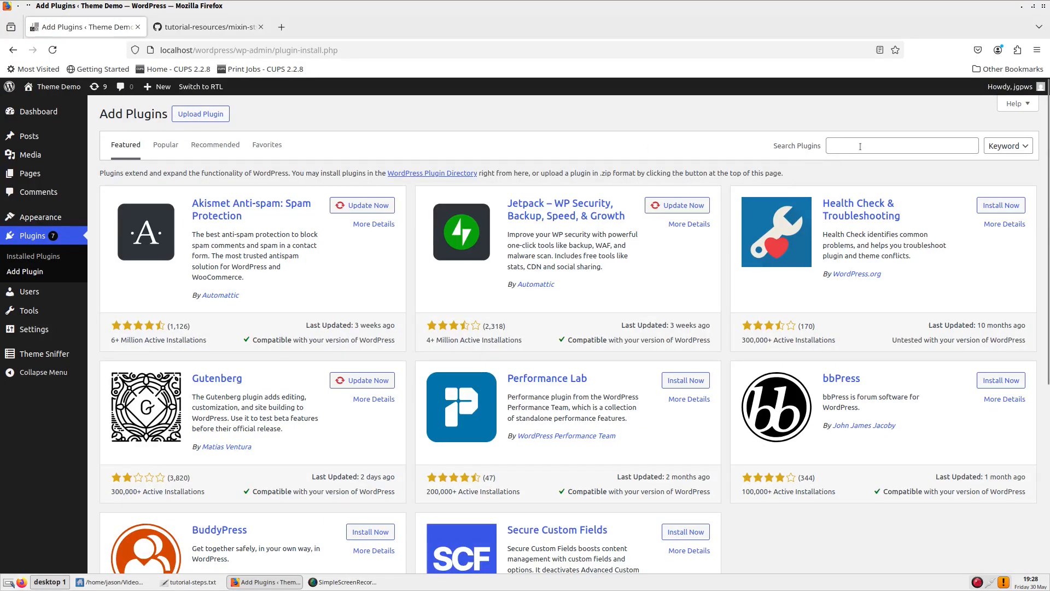
left_click(860, 146)
type("crea")
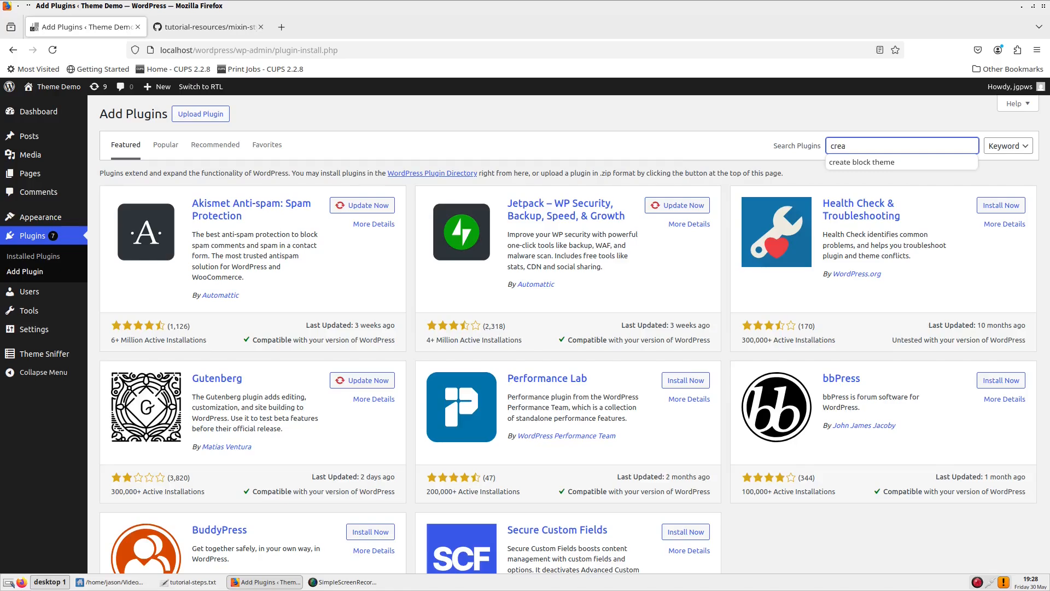
type("te")
type("block theme")
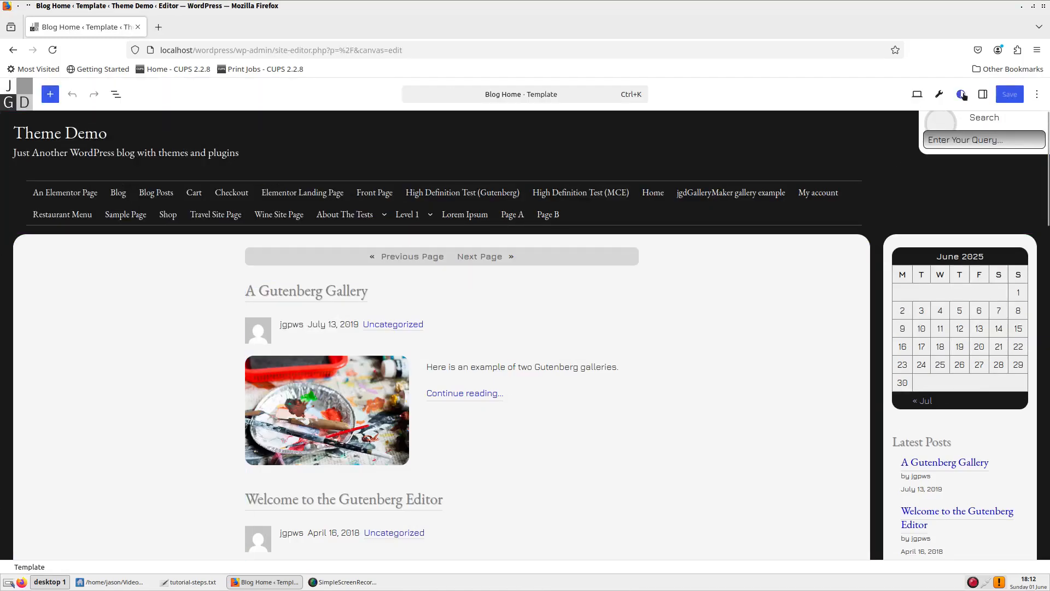
- Open the font library from the typography styles of the Blog Home template
left_click(962, 95)
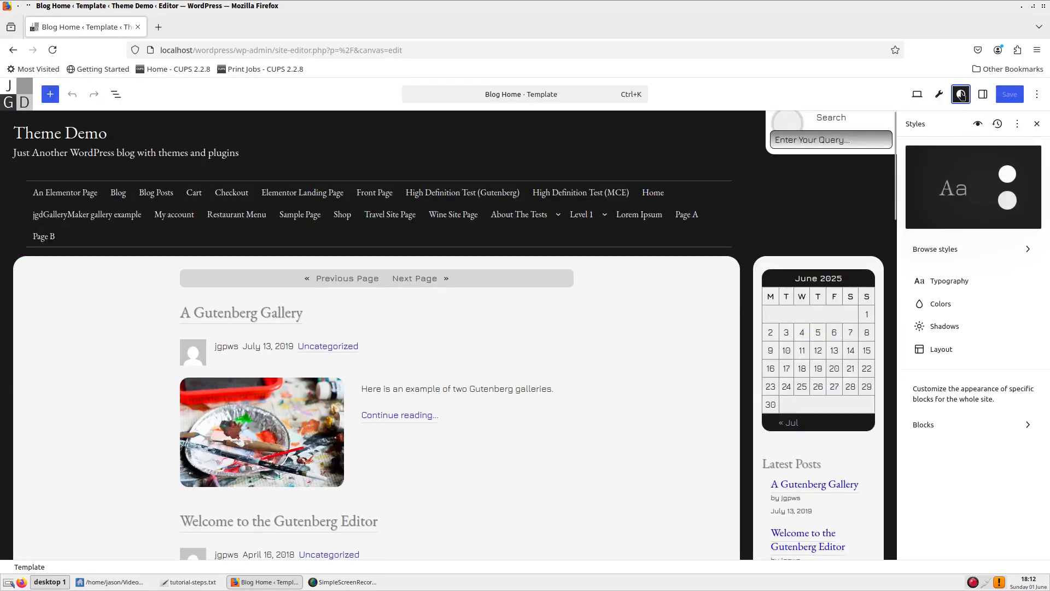
left_click(954, 285)
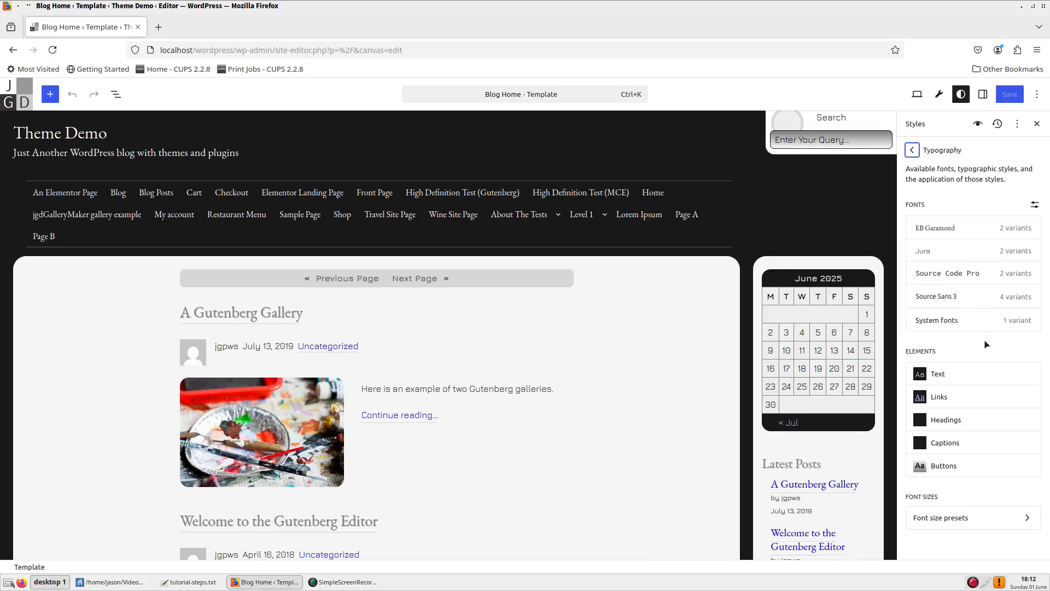
left_click(1035, 206)
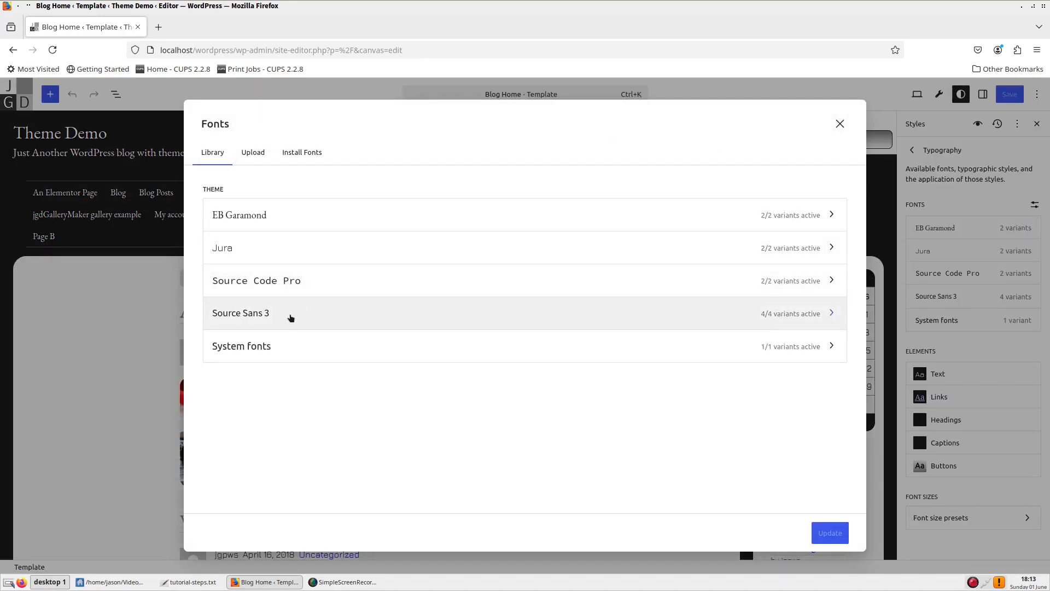
- Examine the variants of the theme fonts Source Sans 3 and Source Code Pro in the font library
left_click(291, 318)
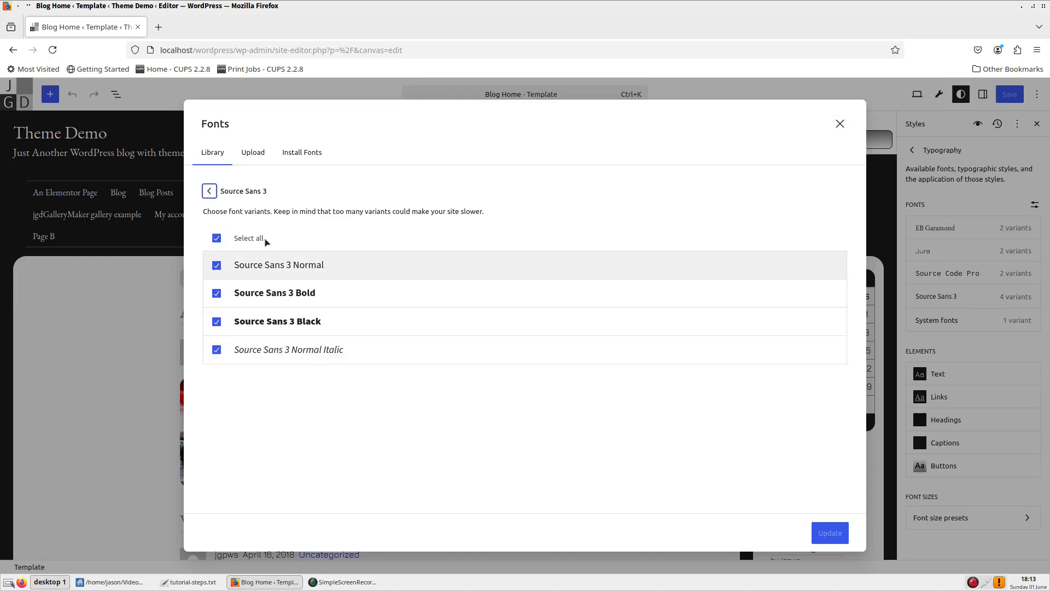
left_click(210, 191)
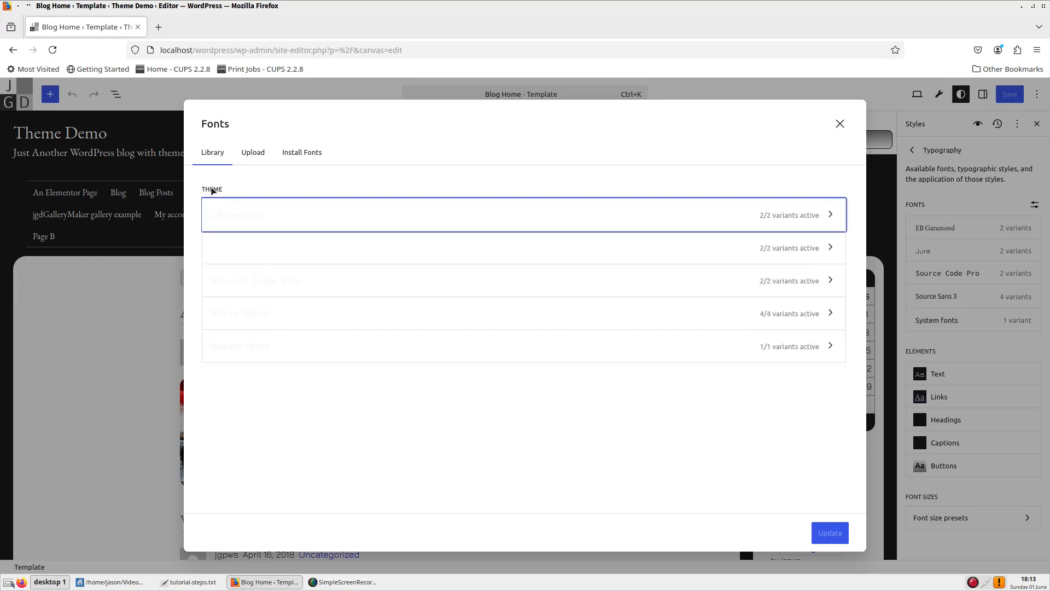
left_click(372, 287)
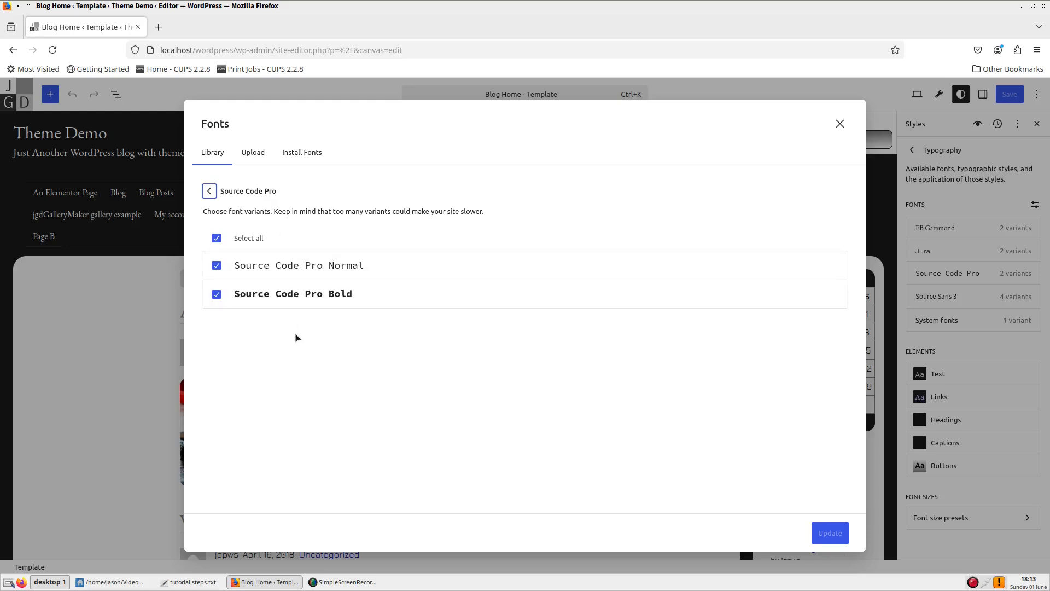
left_click(209, 191)
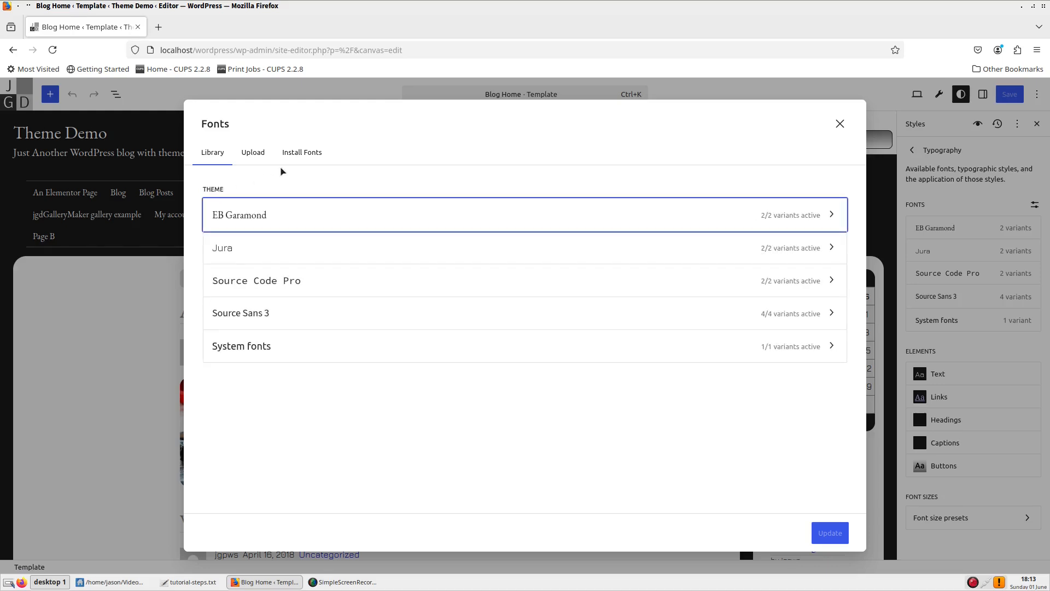
- Search the installable Google Fonts for "Poppins" and open its list of variants
left_click(306, 153)
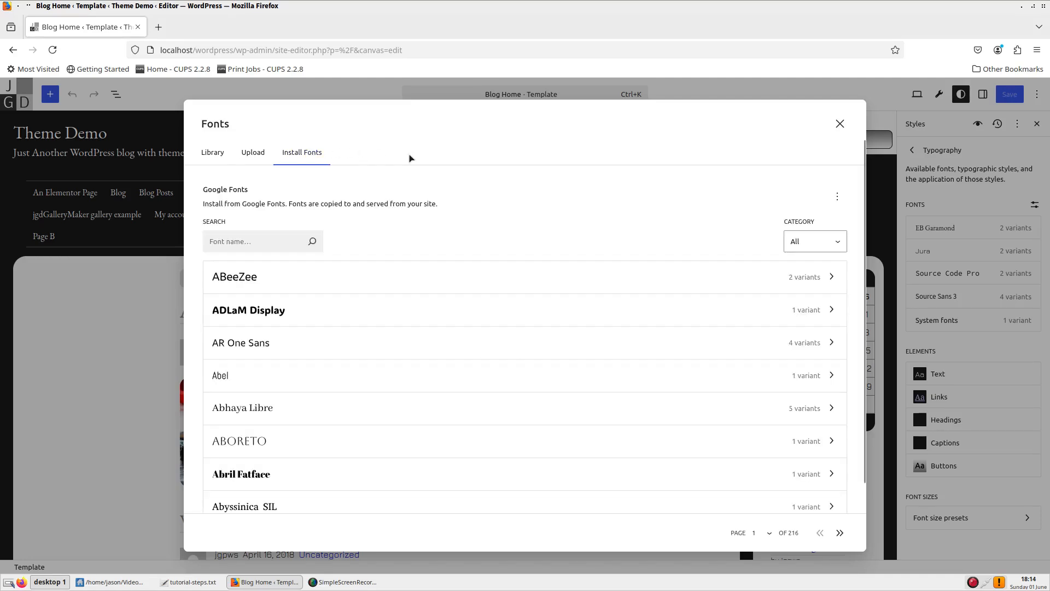
left_click(240, 244)
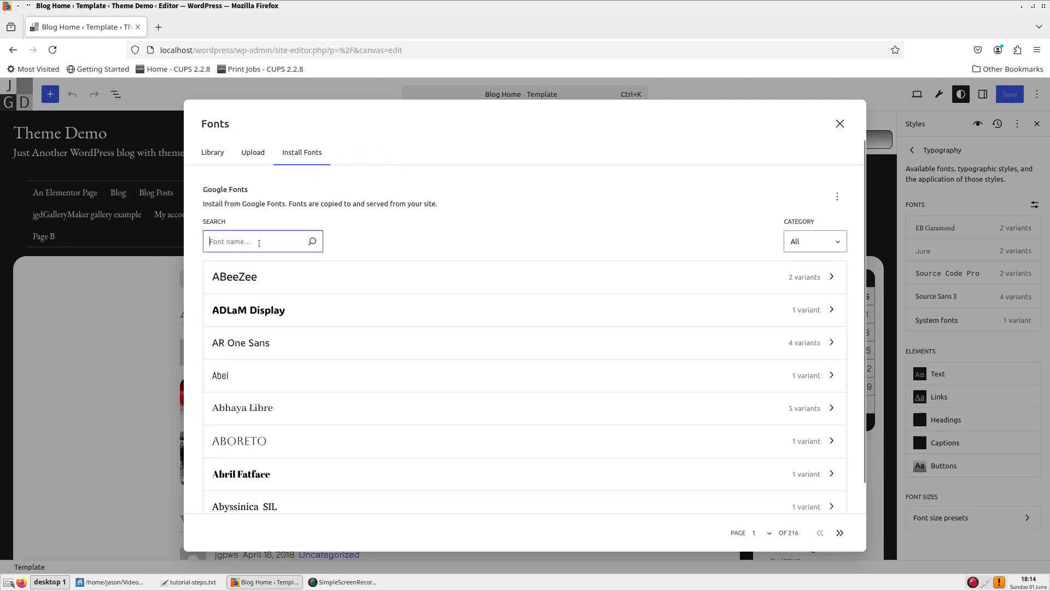
type("Poppins")
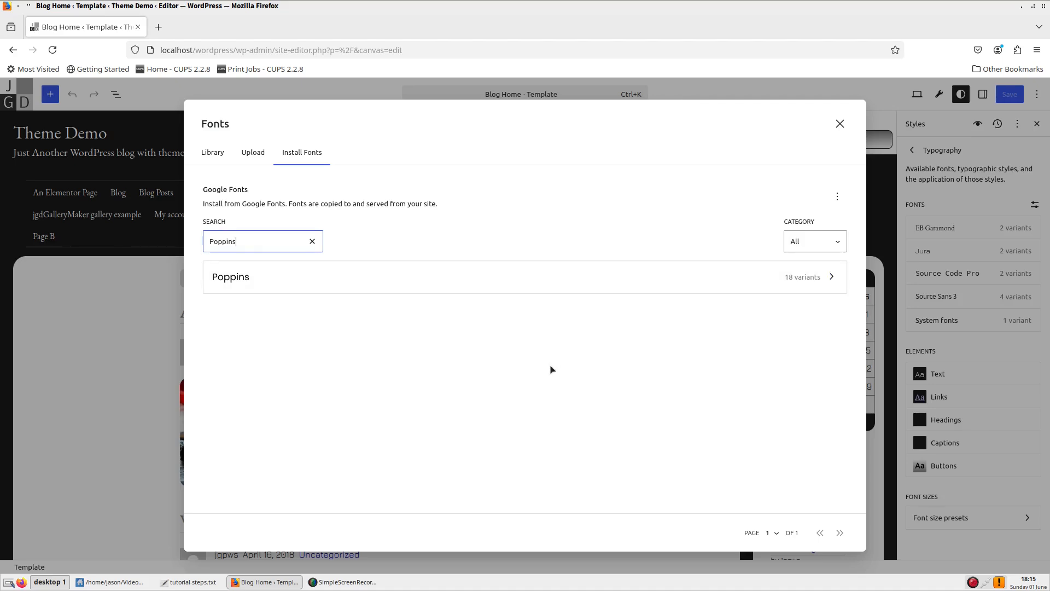
left_click(305, 281)
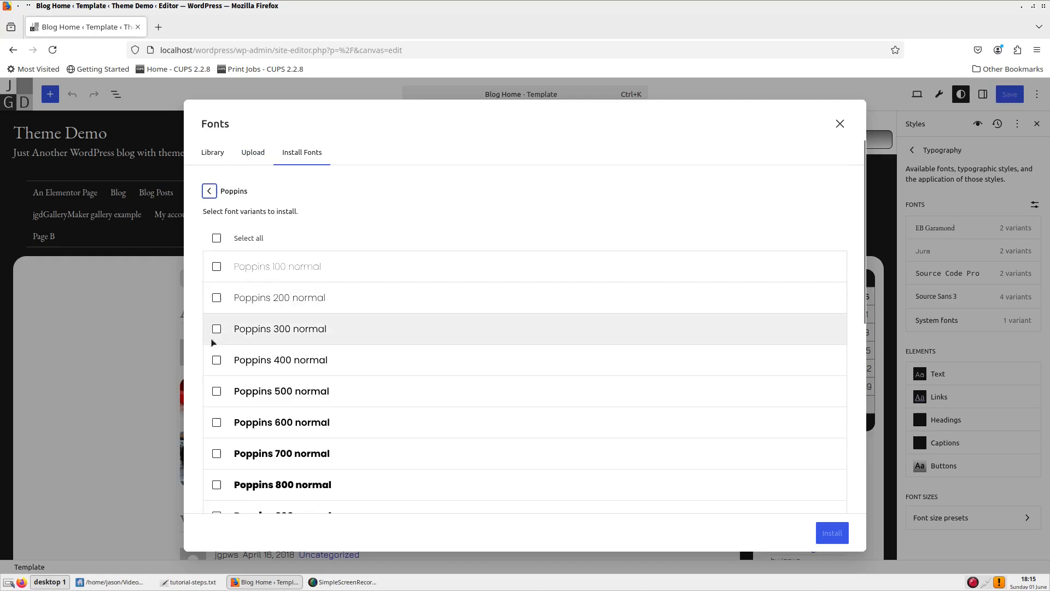
- Install the Poppins 400 normal, 700 normal, 400 italic and 700 italic variants, and close the font library
left_click(216, 361)
scroll(215, 361, "down", 2)
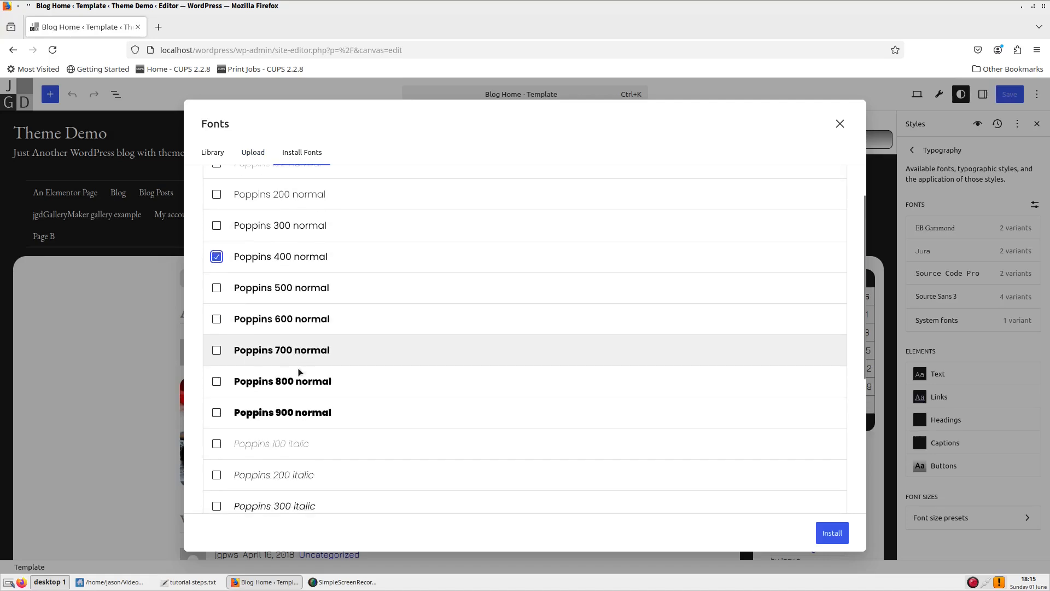
left_click(216, 350)
scroll(301, 350, "down", 3)
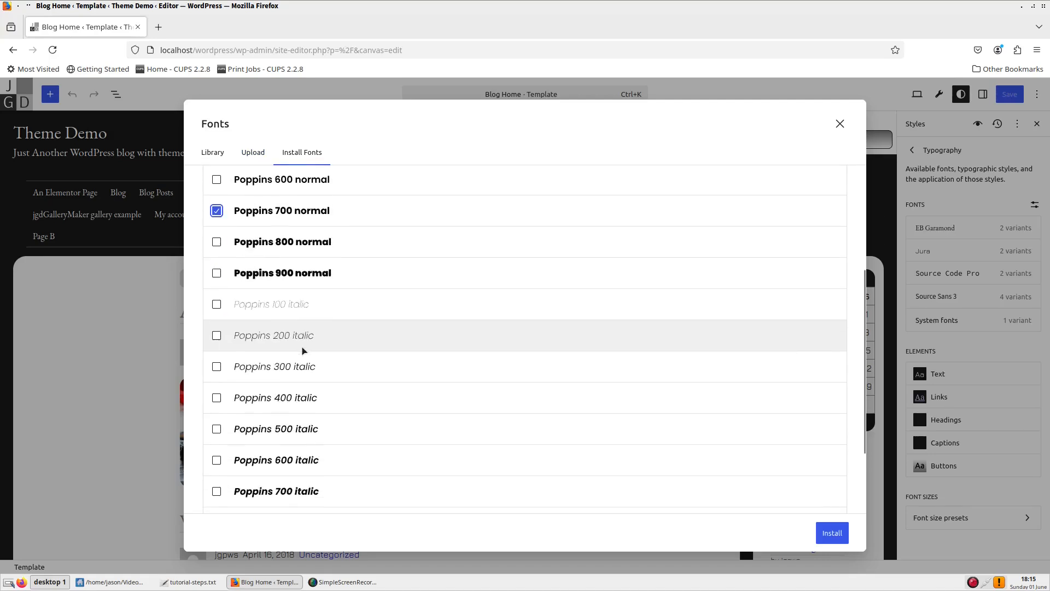
left_click(217, 378)
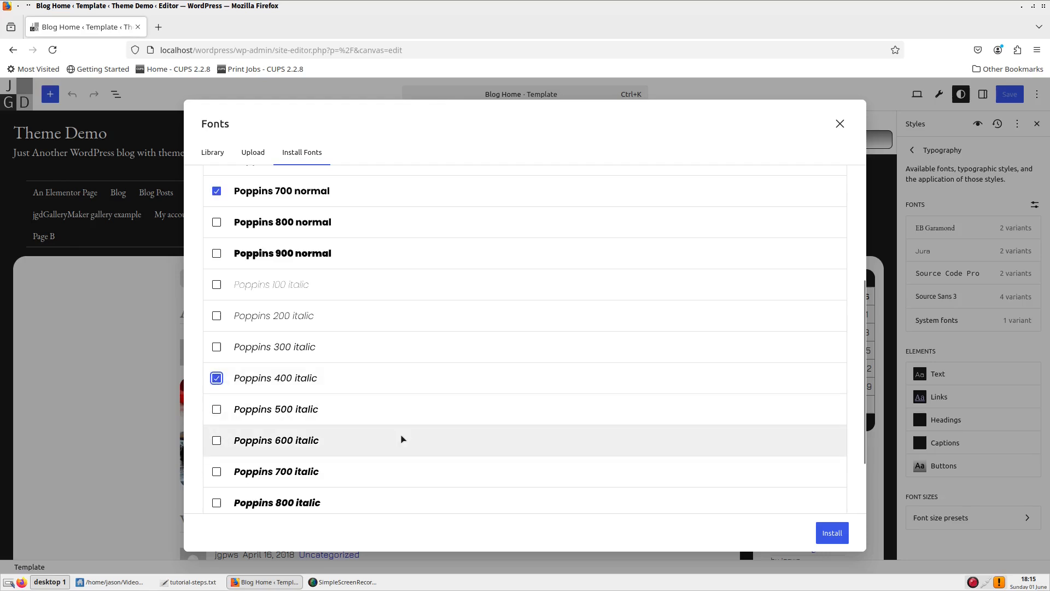
left_click(216, 473)
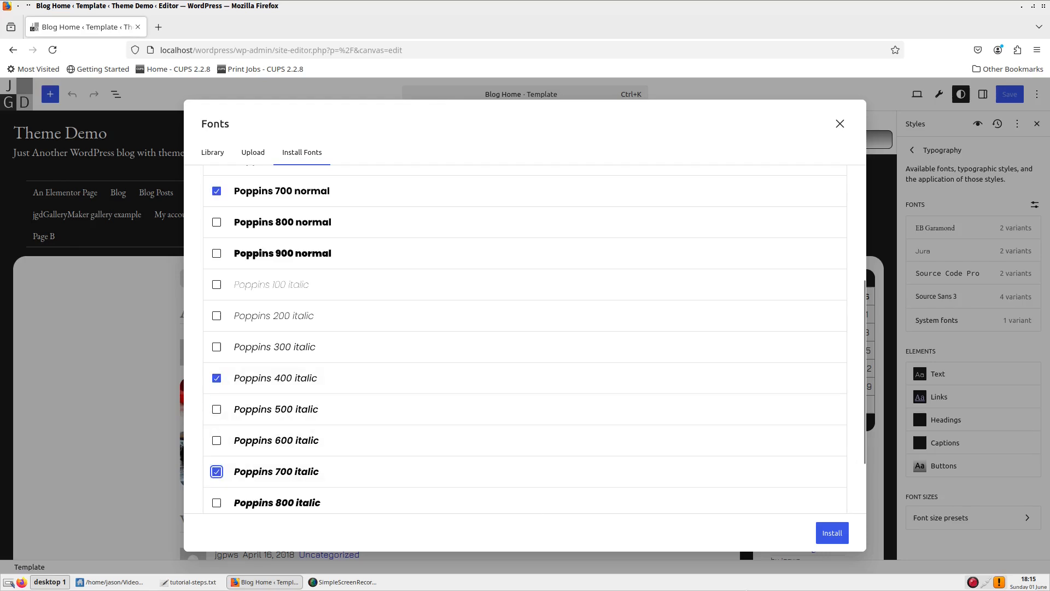
left_click(834, 538)
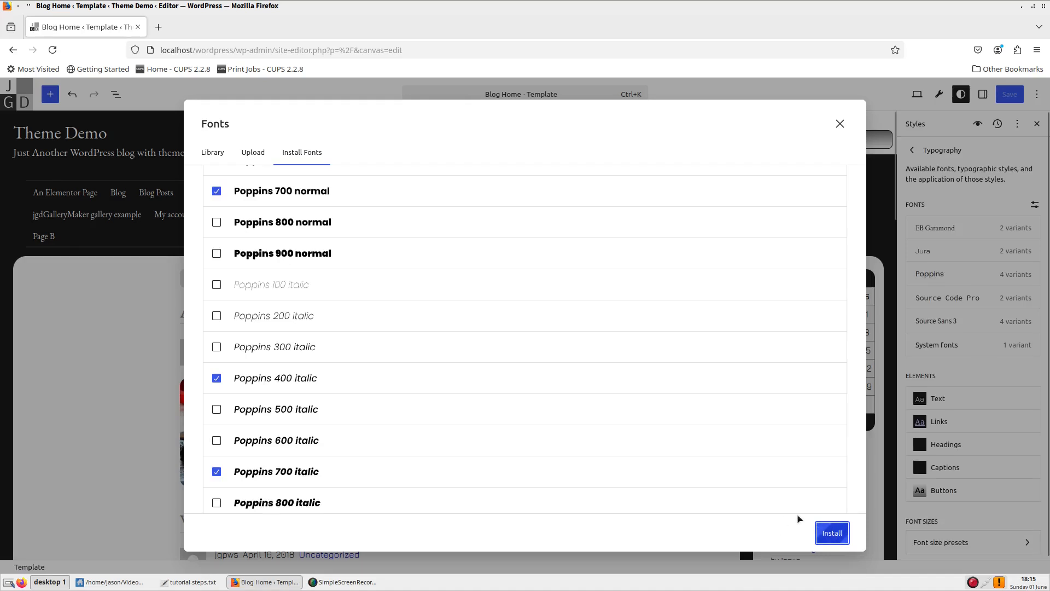
left_click(841, 125)
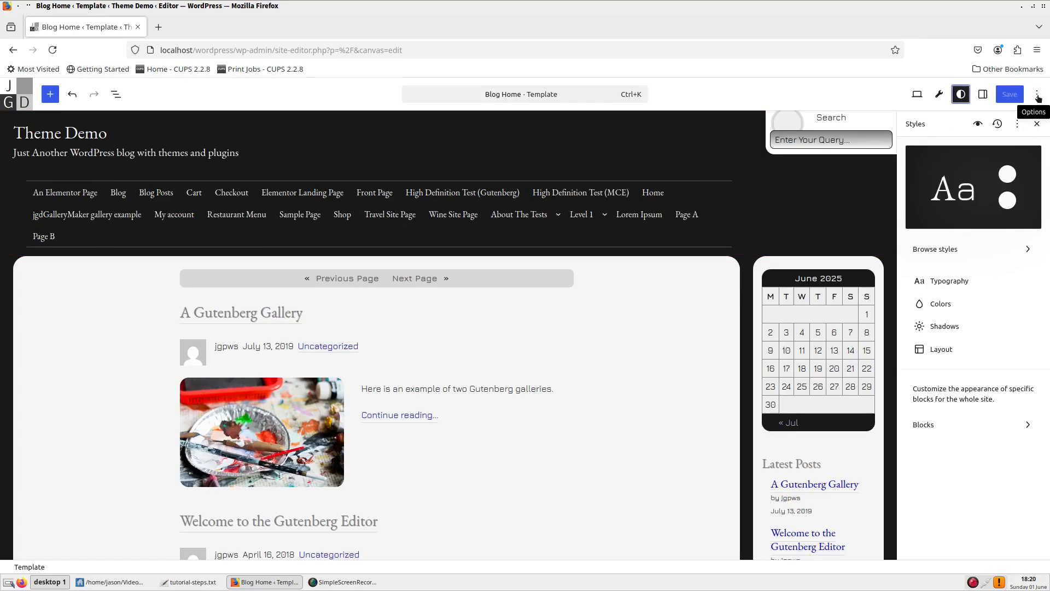
- Save only the fonts to the theme with Create Block Theme, excluding style changes, template changes and synced patterns, and reload the editor
left_click(1038, 97)
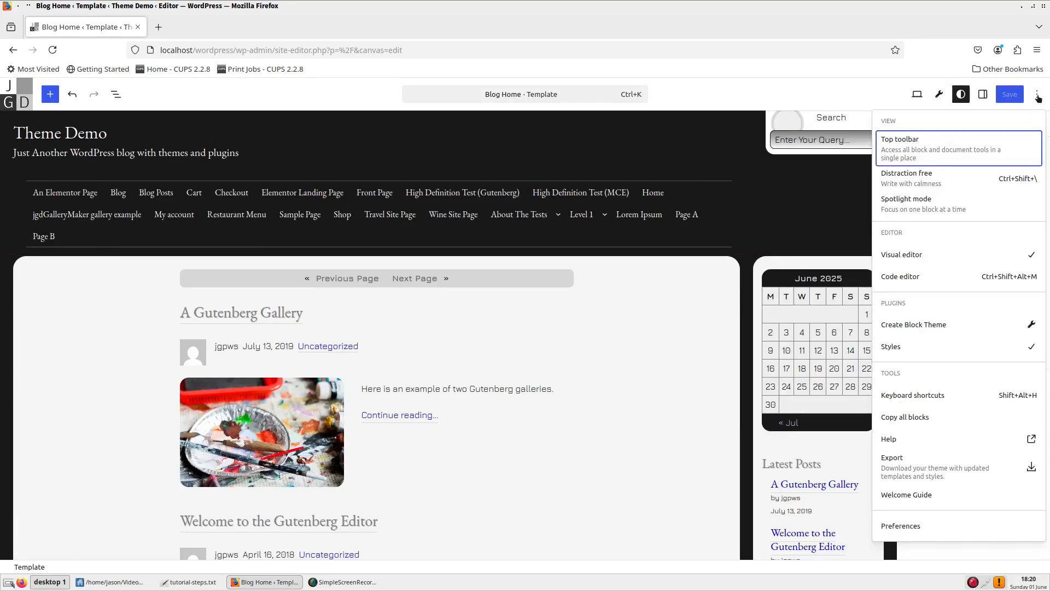
left_click(933, 326)
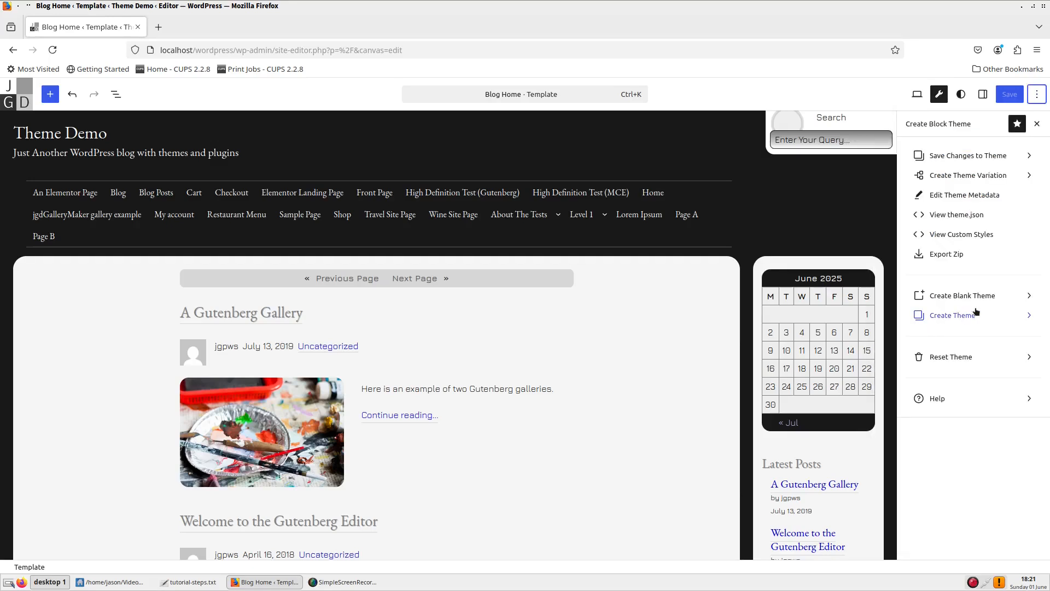
left_click(967, 157)
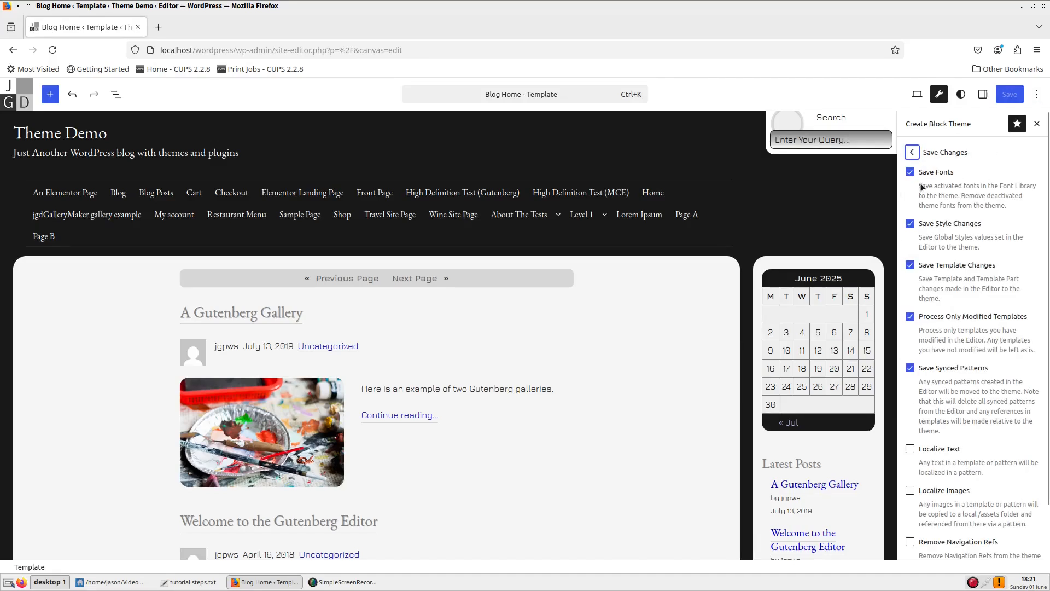
left_click(910, 225)
left_click(910, 265)
left_click(910, 369)
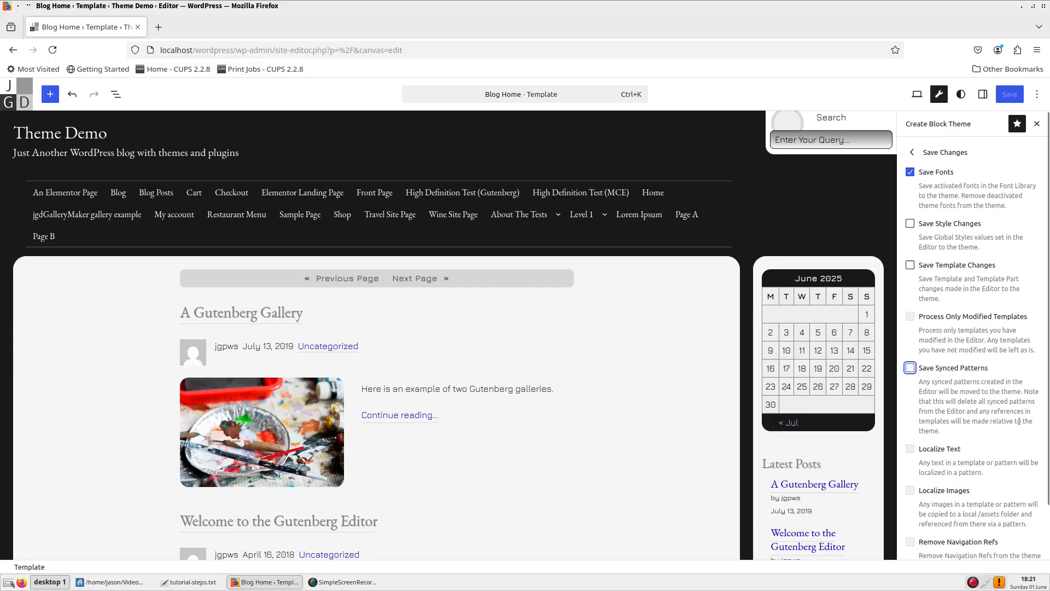
left_click(1010, 433)
scroll(996, 306, "down", 2)
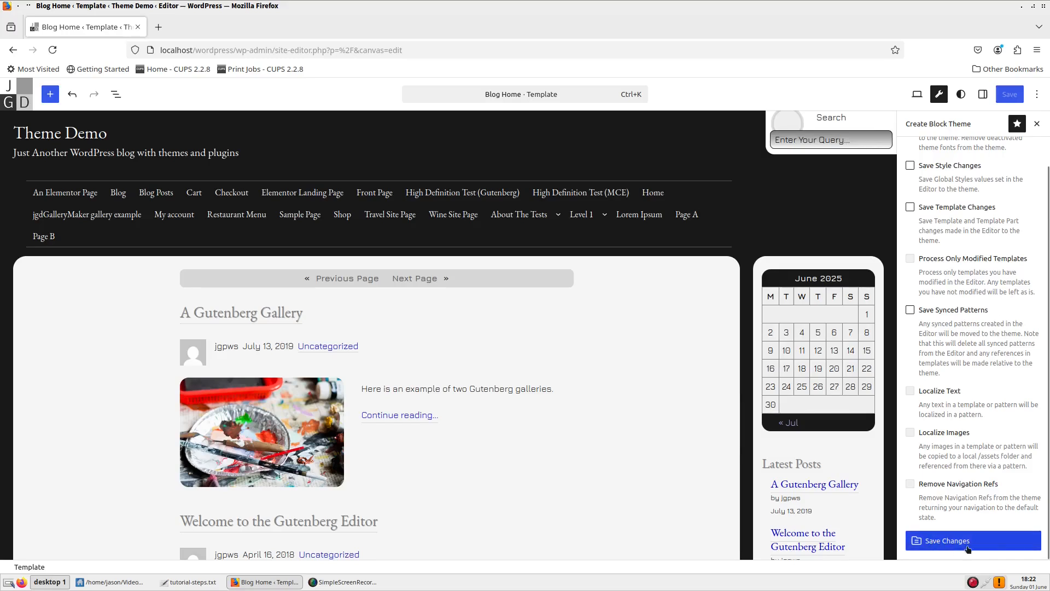
left_click(993, 542)
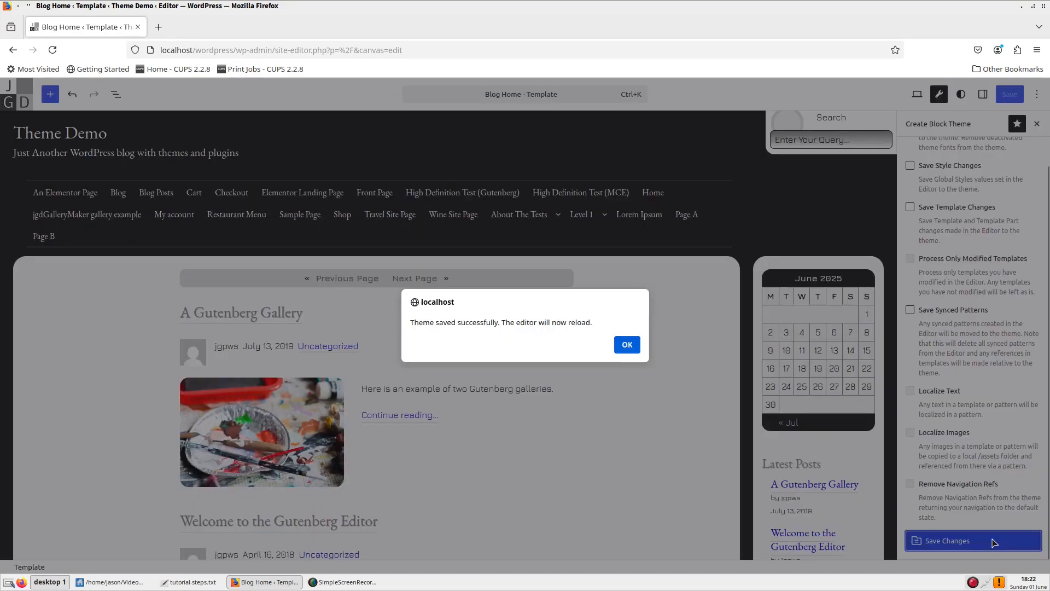
left_click(626, 348)
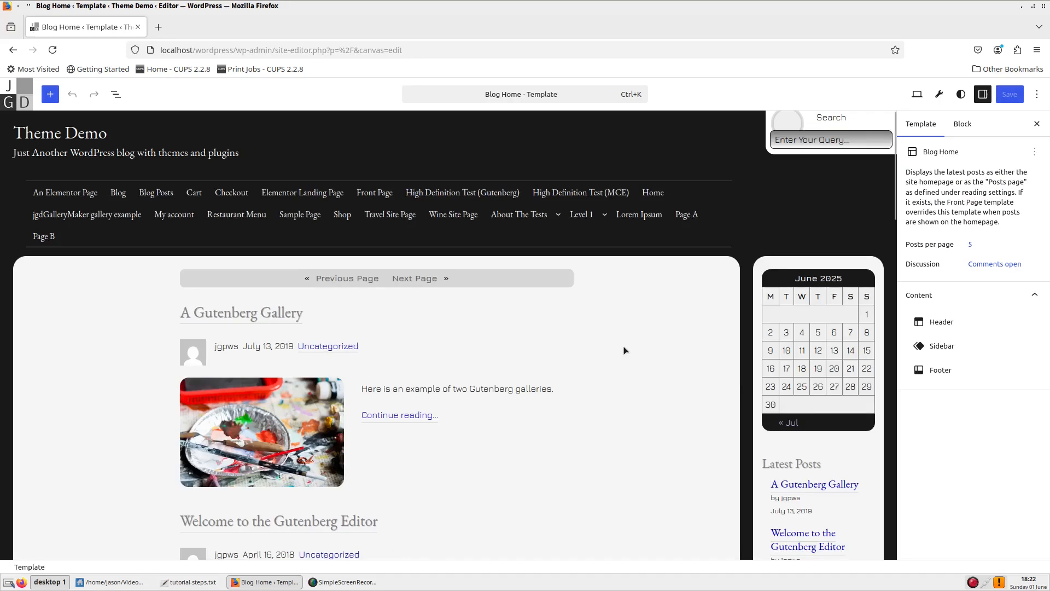
- Open the theme.json view in Create Block Theme and examine the Poppins entry under fontFamilies
left_click(938, 94)
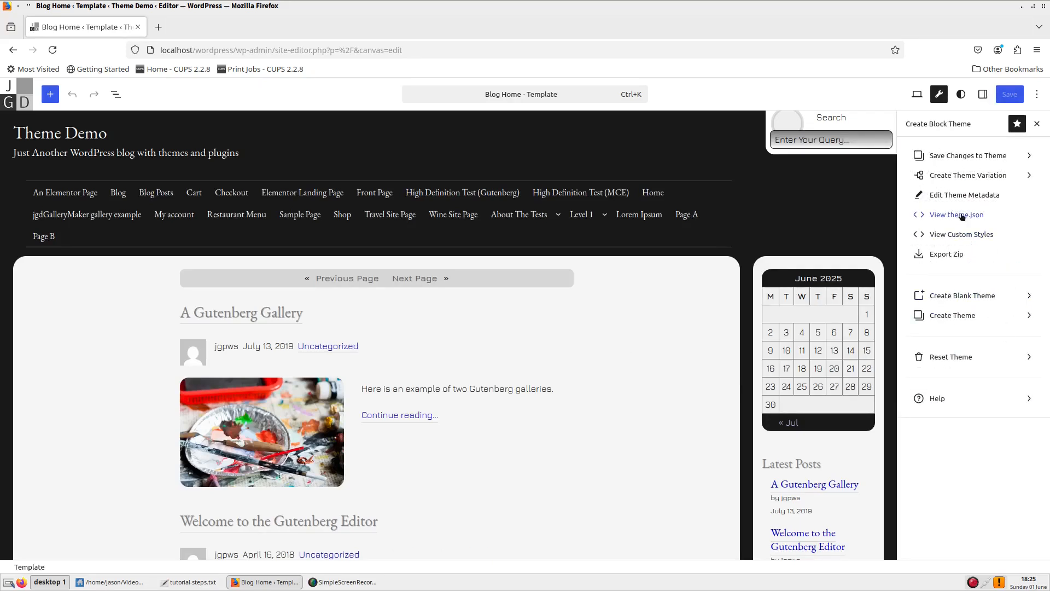
left_click(962, 217)
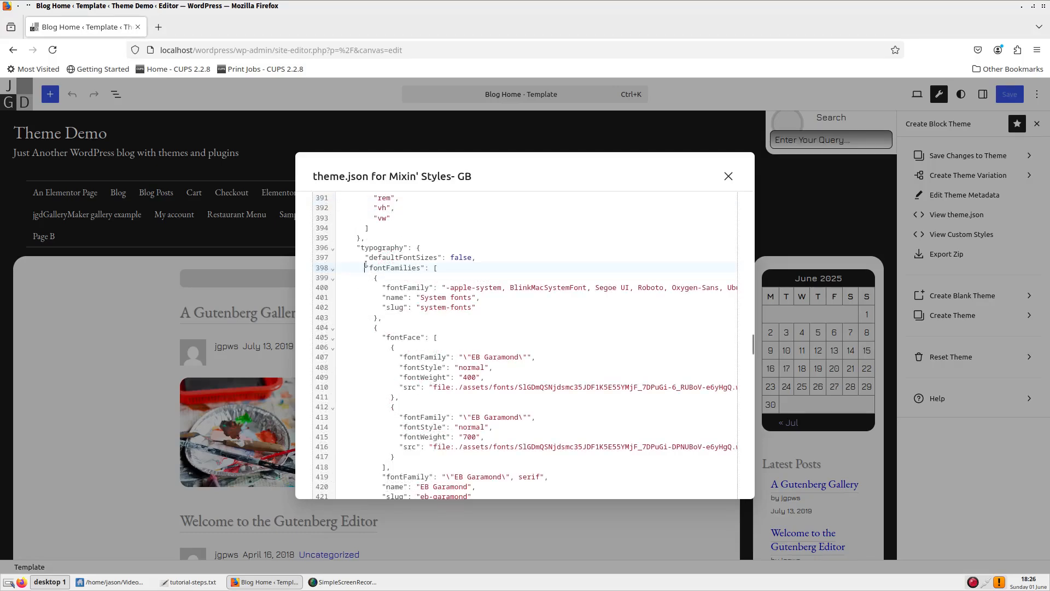
left_click_drag(366, 267, 422, 267)
left_click(422, 267)
scroll(457, 312, "down", 15)
scroll(466, 318, "down", 15)
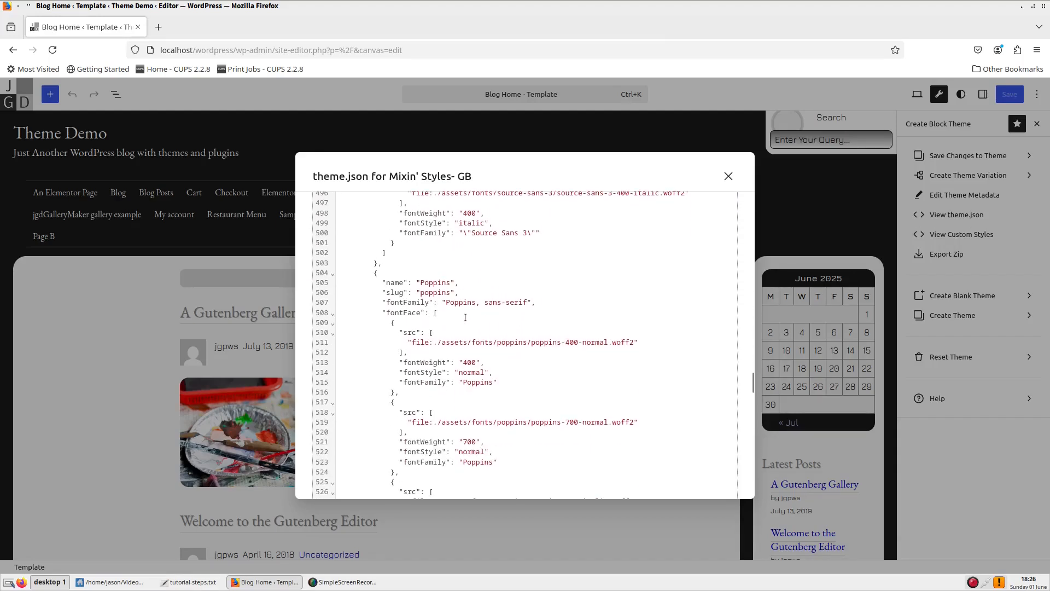
left_click_drag(422, 283, 446, 283)
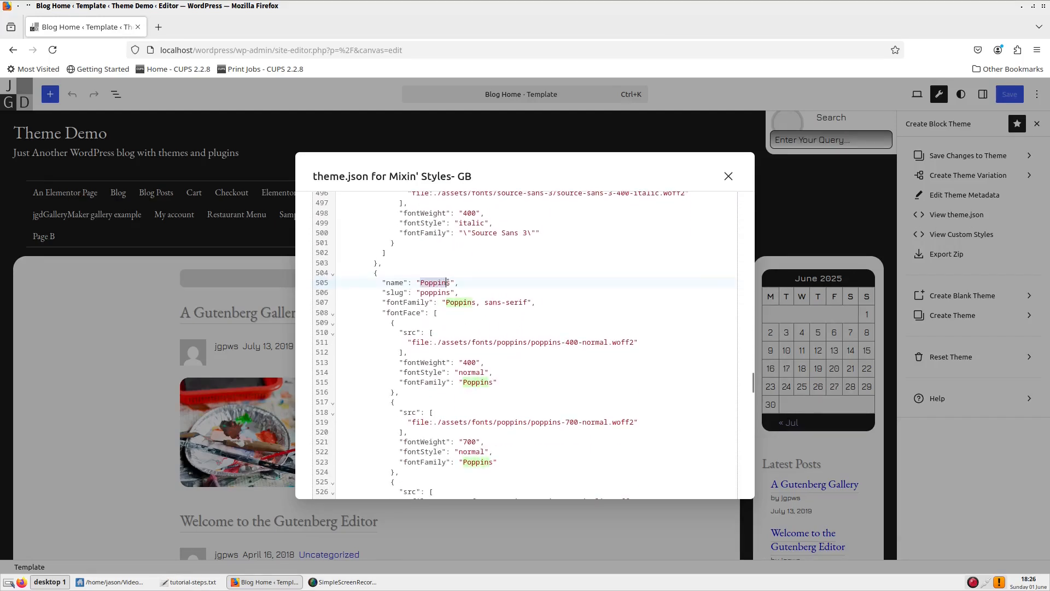
left_click(463, 283)
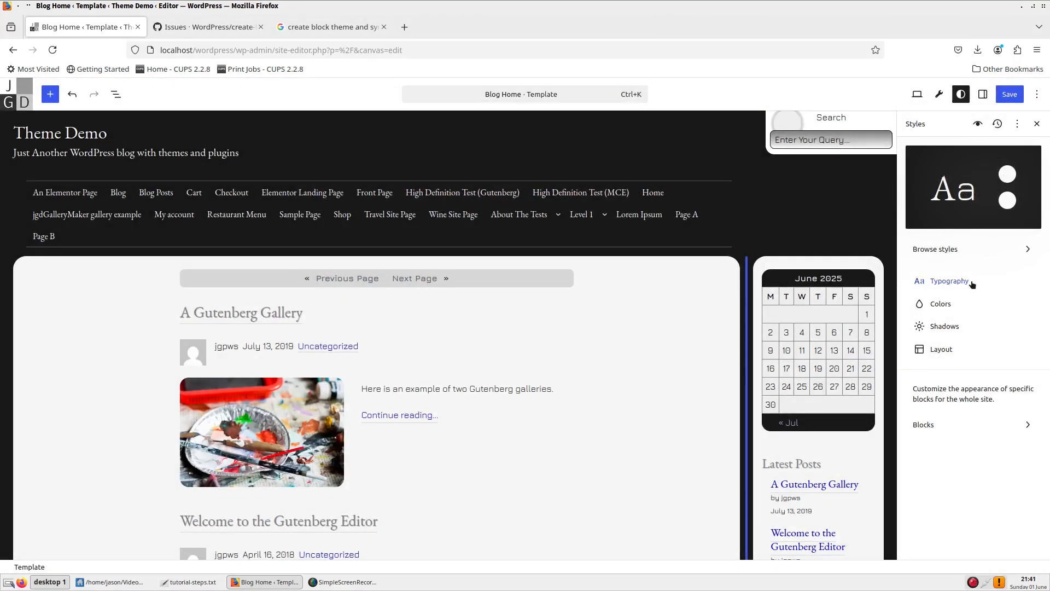
- Activate all variants of the custom Poppins font in the typography font library and update it
left_click(950, 281)
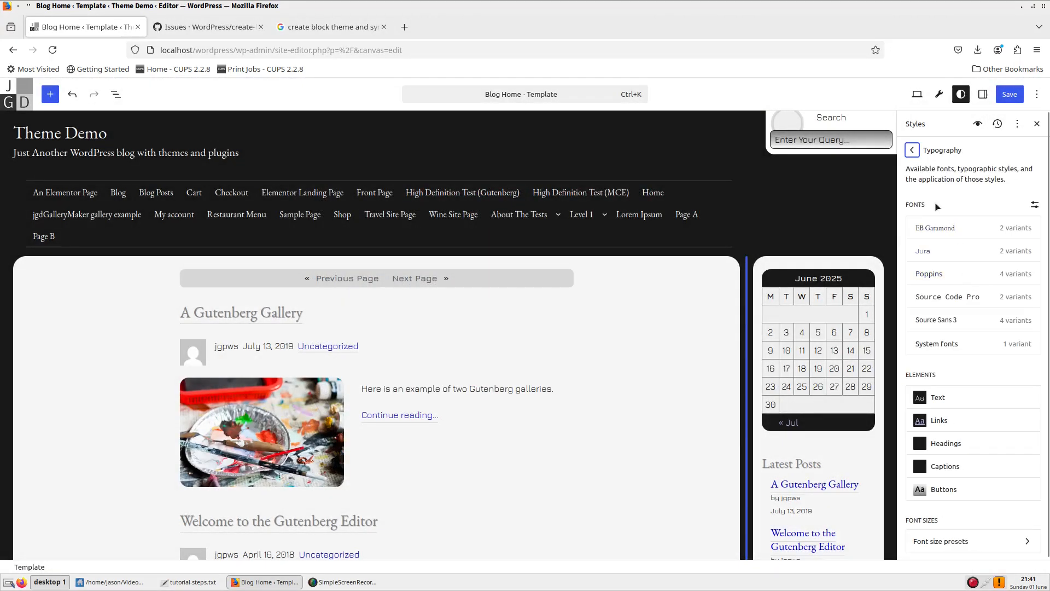
left_click(1035, 205)
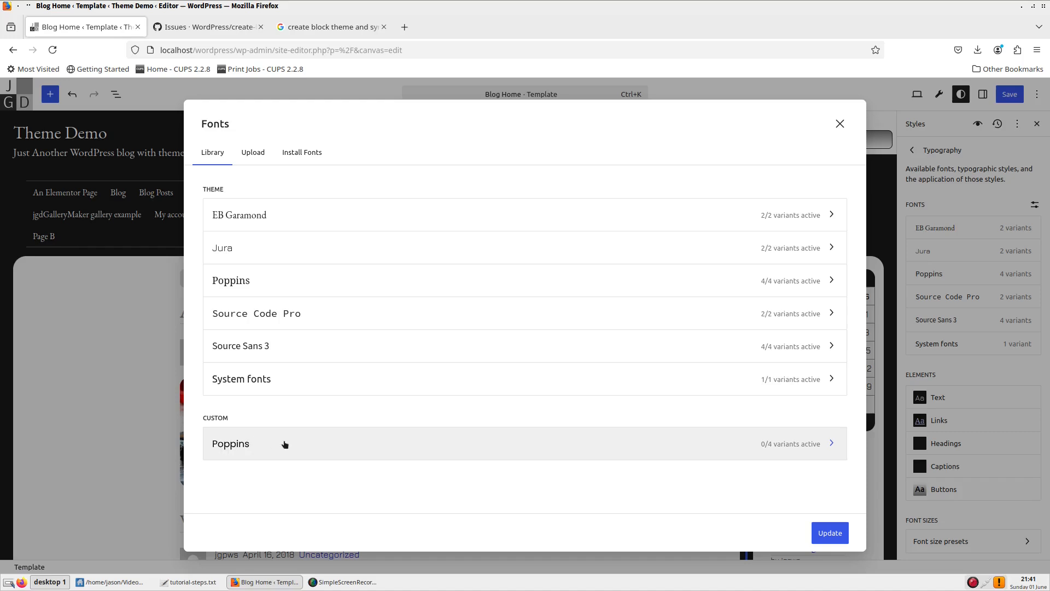
left_click(394, 449)
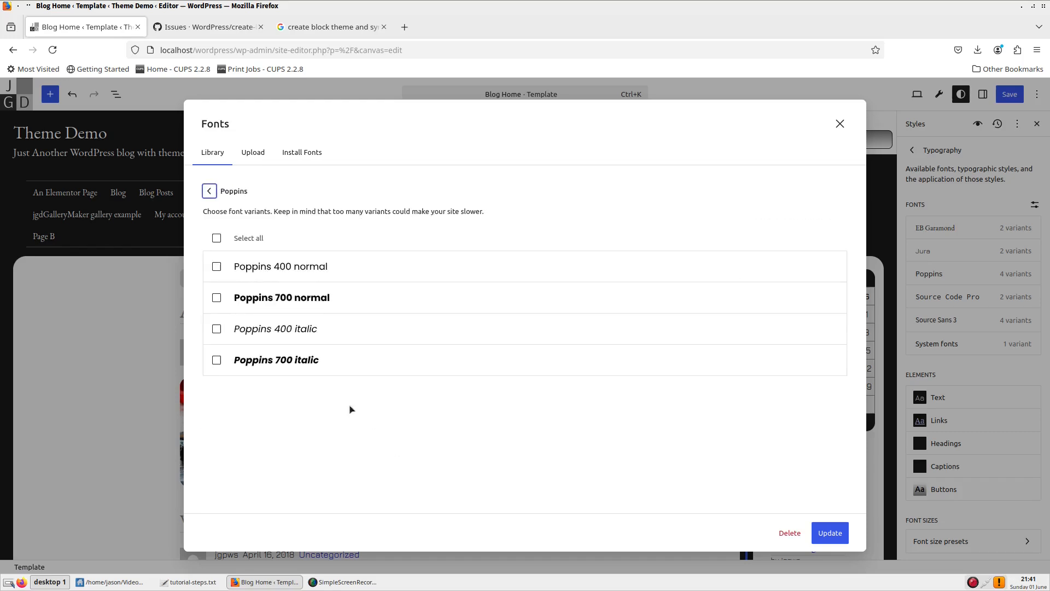
left_click(216, 239)
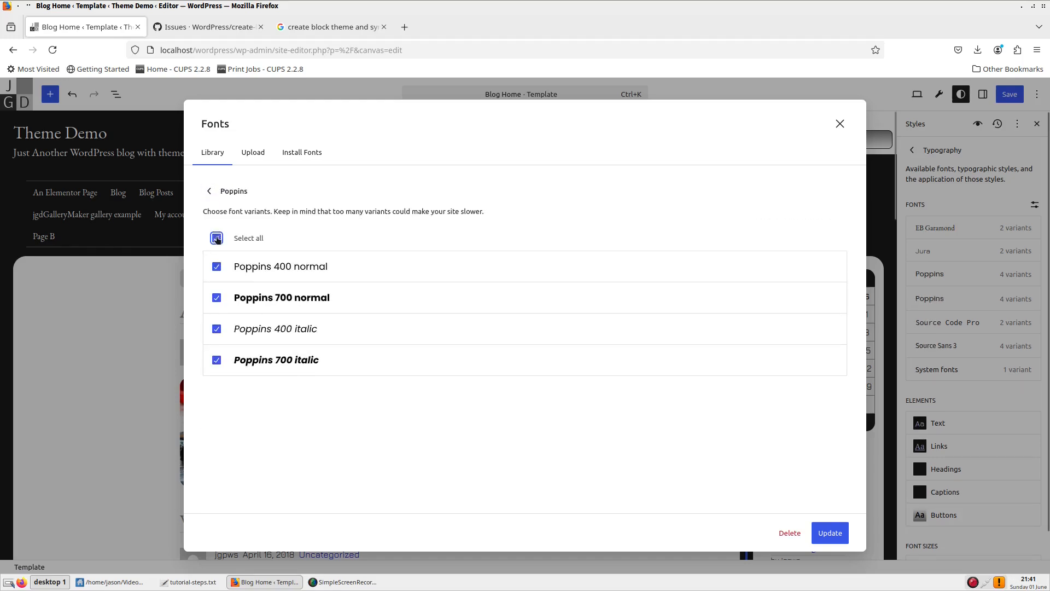
left_click(834, 535)
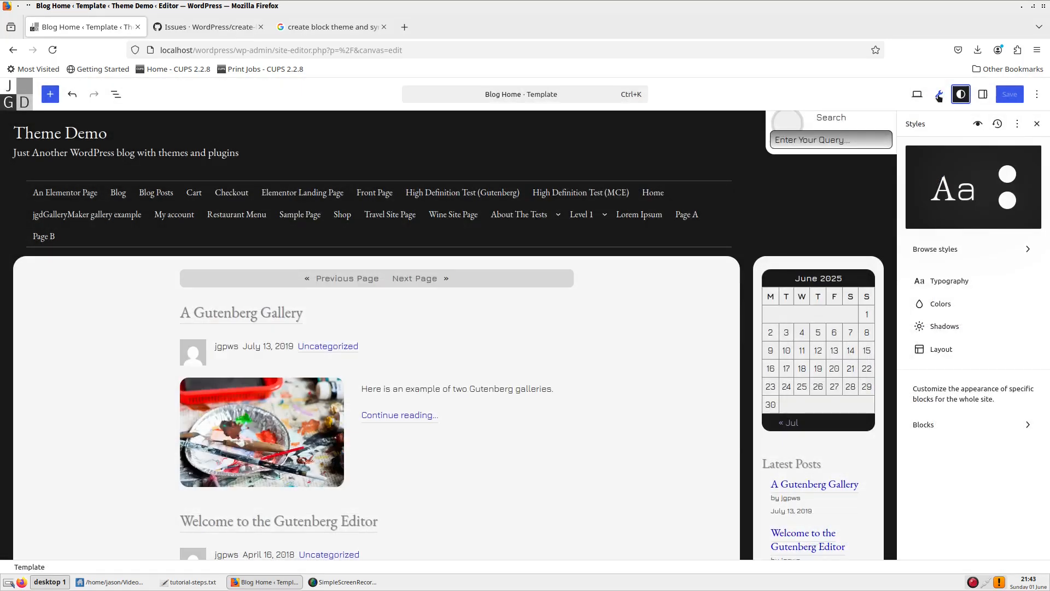
- Export the theme as a zip file with Create Block Theme and dismiss the downloads list
left_click(939, 96)
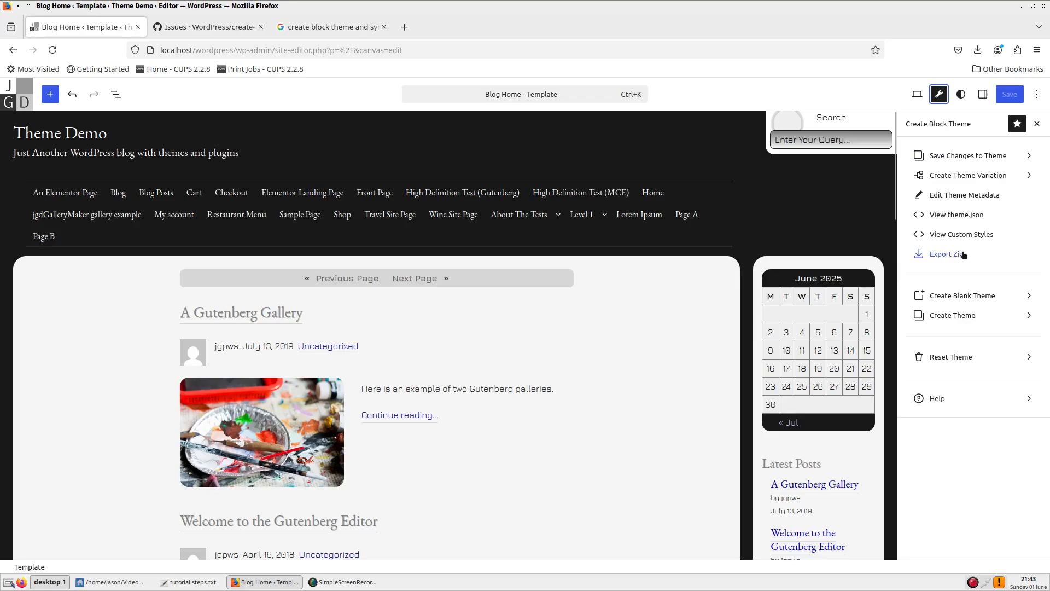
left_click(978, 256)
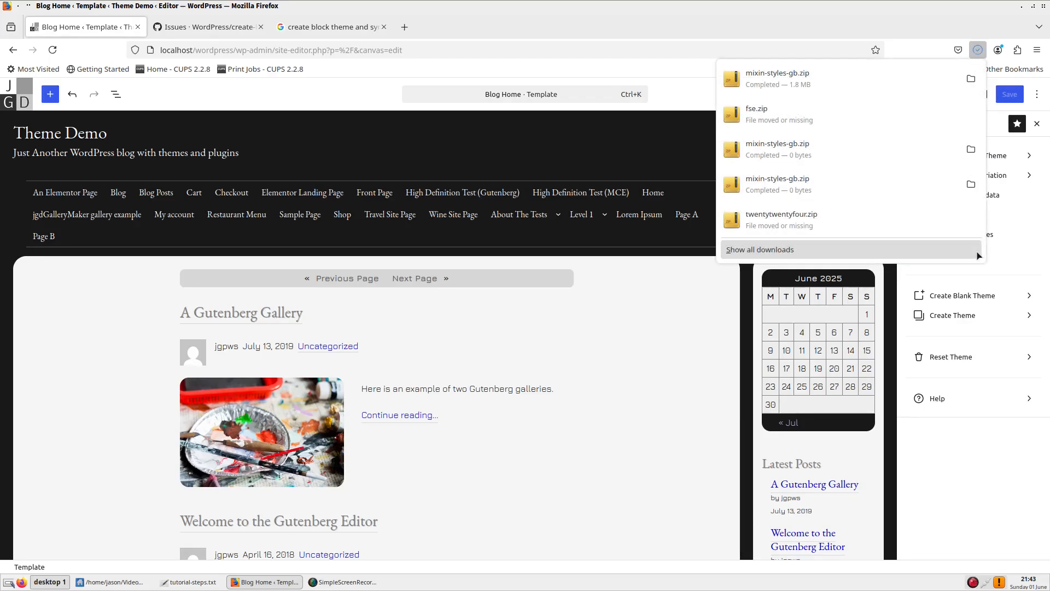
left_click(970, 462)
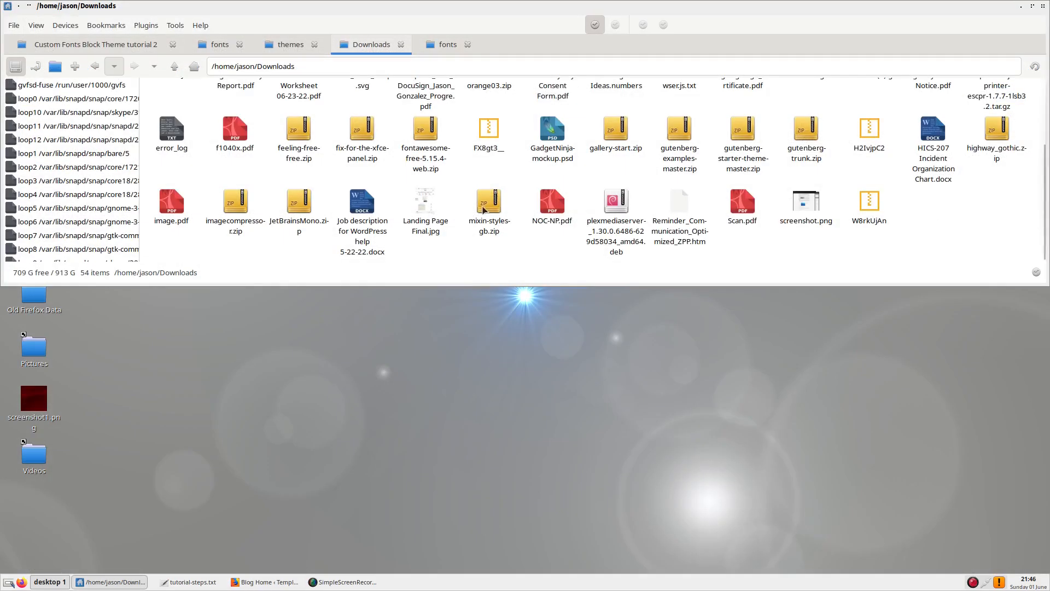
- In the file manager, list the contents of mixin-styles-gb.zip in Downloads and check the assets/fonts/poppins paths
left_click(486, 205)
right_click(486, 205)
mouse_move(575, 211)
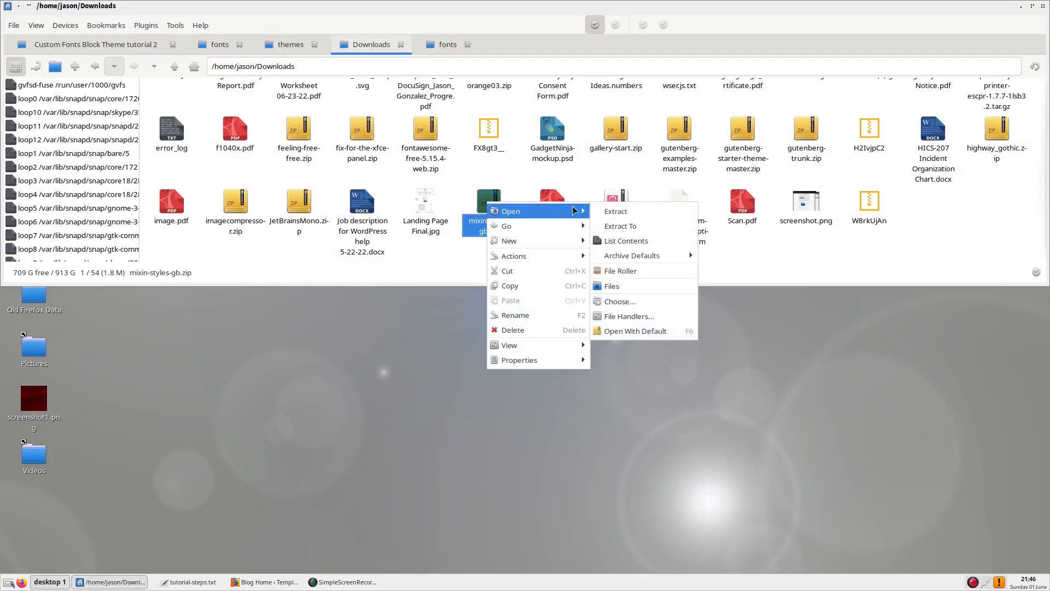
left_click(626, 241)
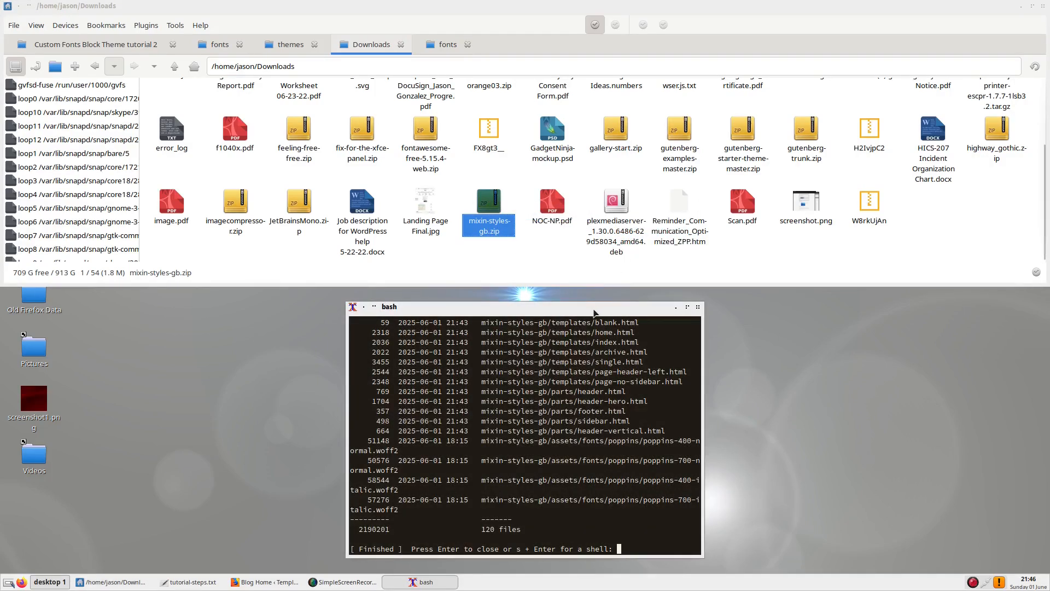
key("super+Left")
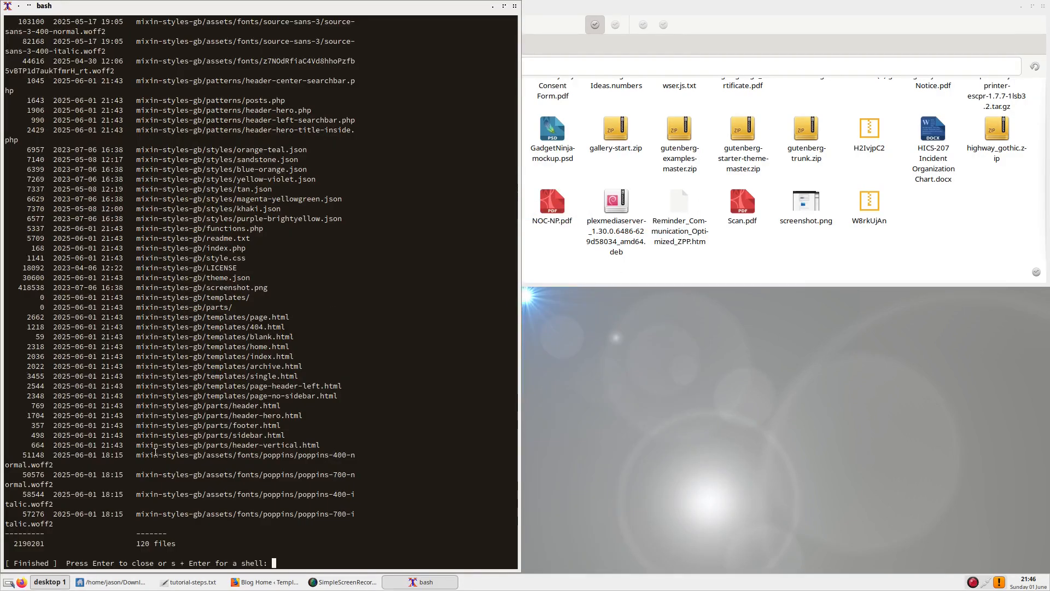
left_click_drag(138, 475, 328, 475)
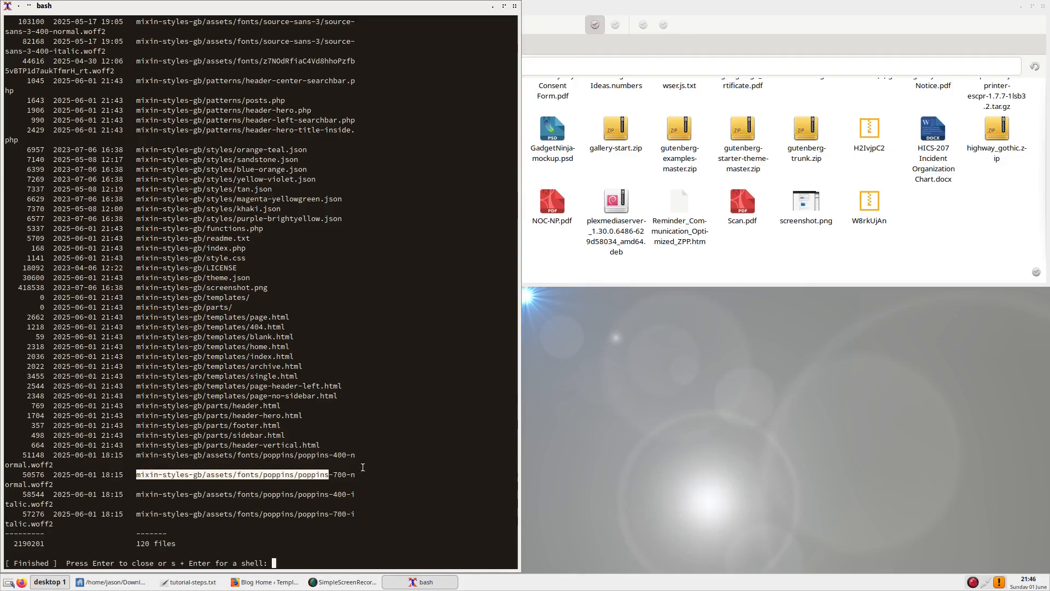
key("Return")
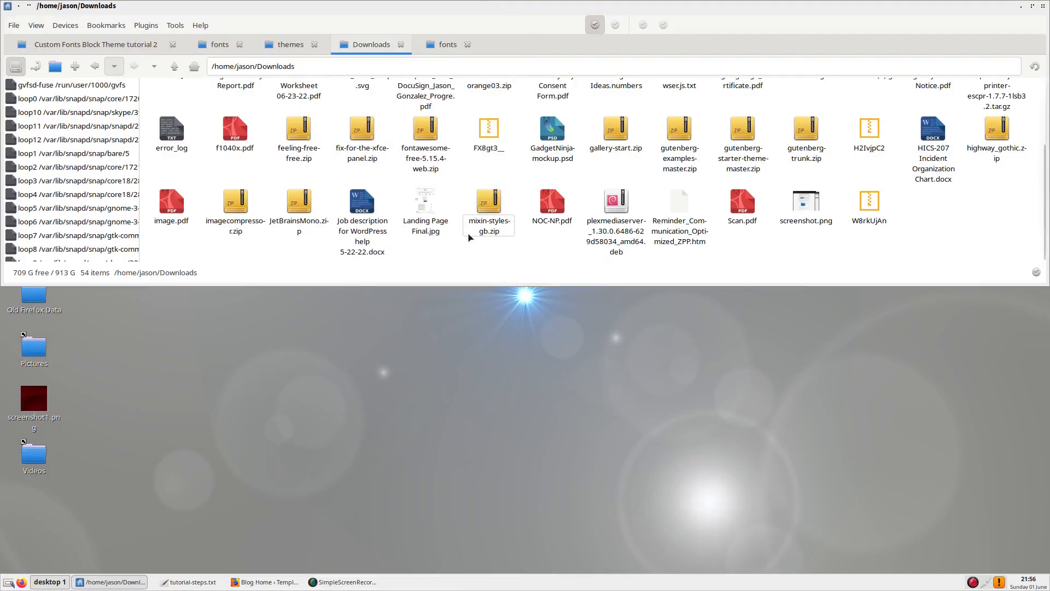
- Extract mixin-styles-gb.zip in the Downloads folder and locate the extracted mixin-styles-gb folder
right_click(488, 202)
mouse_move(509, 210)
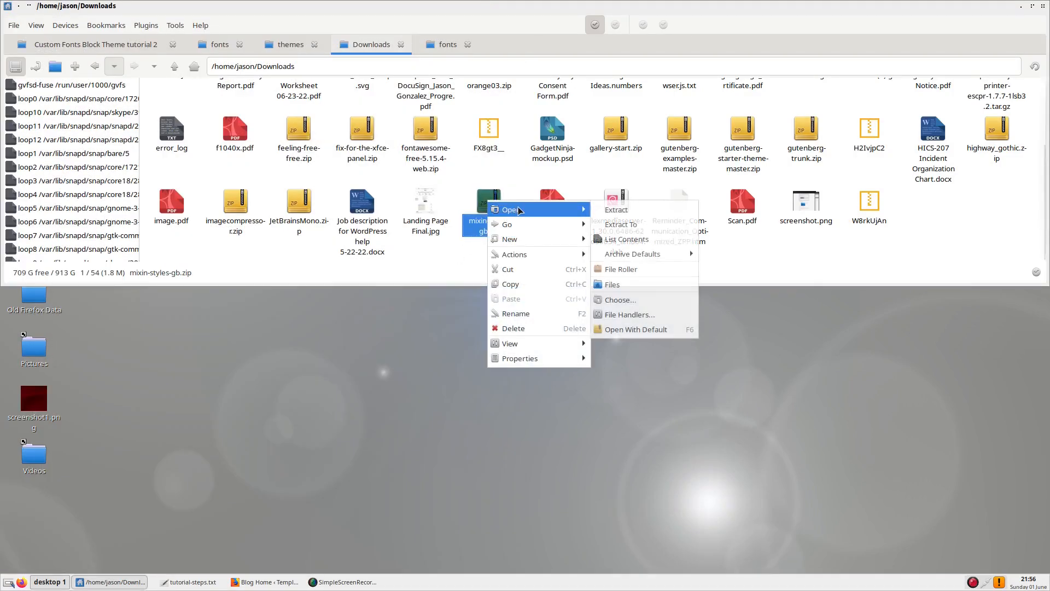
left_click(608, 215)
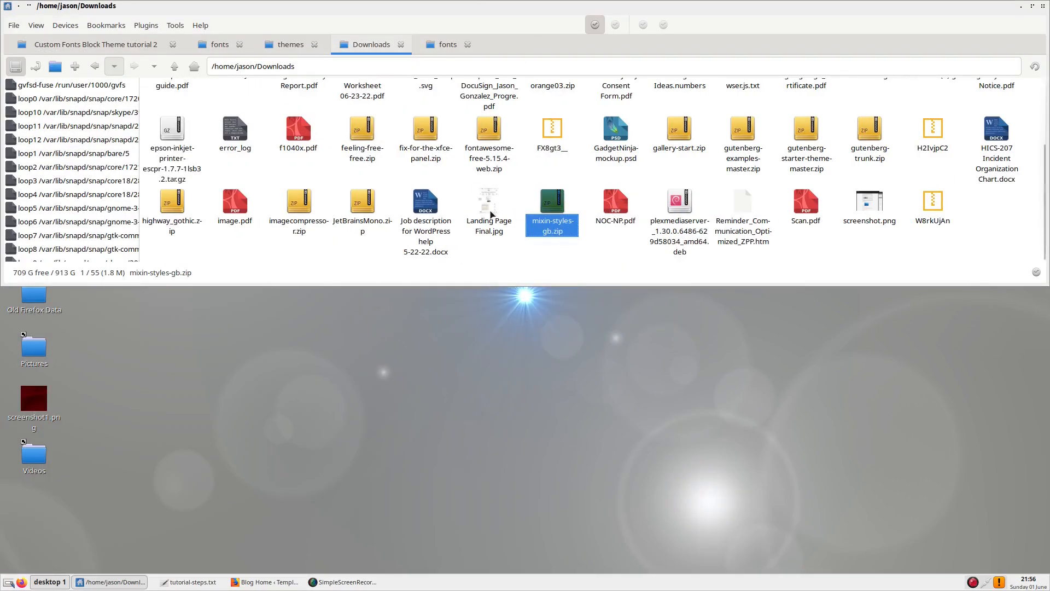
scroll(492, 214, "up", 3)
left_click(360, 100)
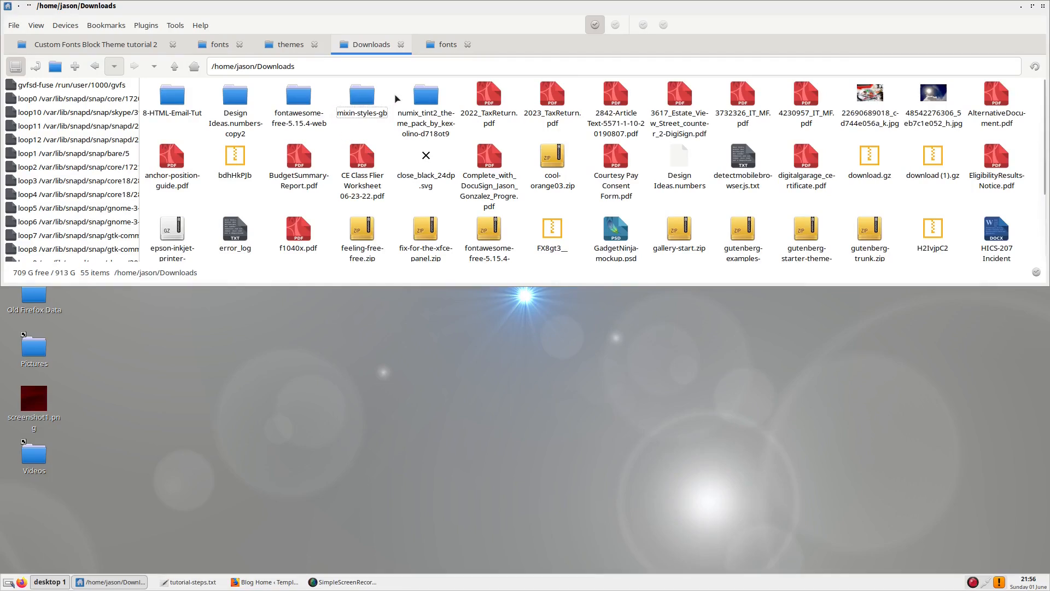
- Open the assets/fonts folder of the extracted mixin-styles-gb theme
double_click(368, 100)
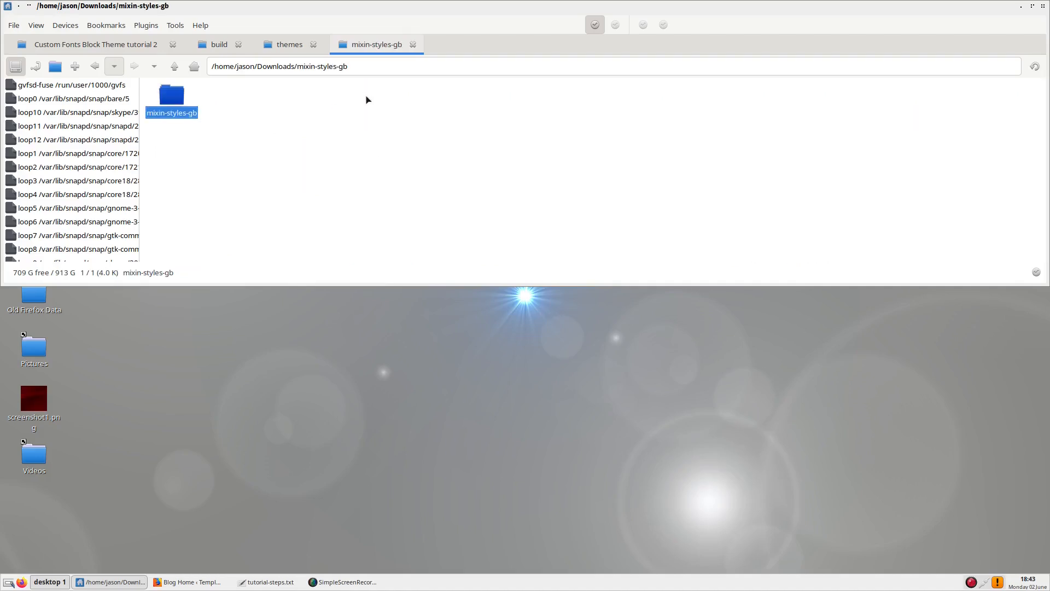
double_click(174, 92)
double_click(172, 96)
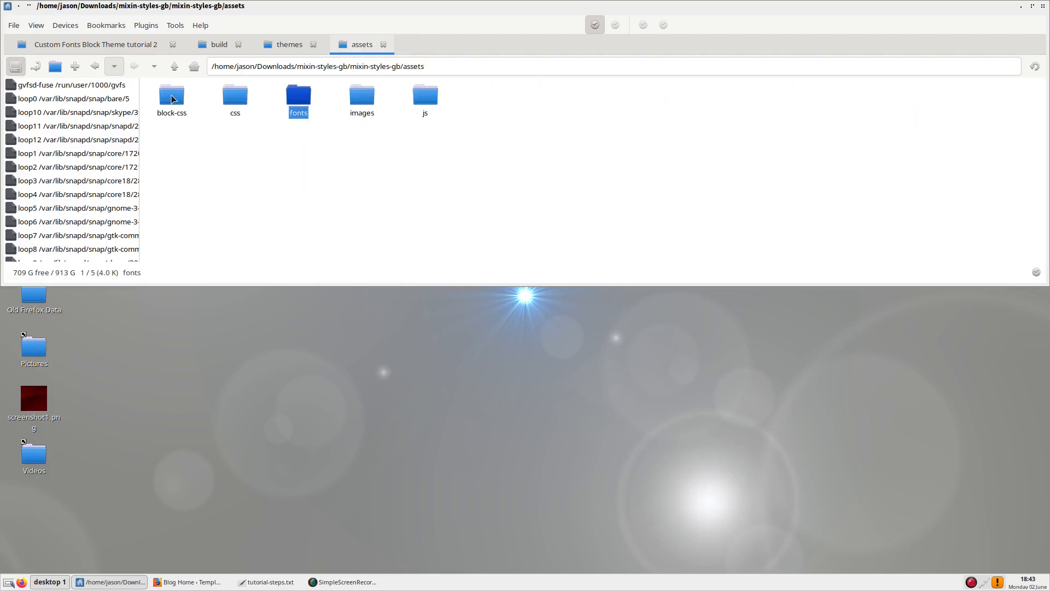
double_click(302, 96)
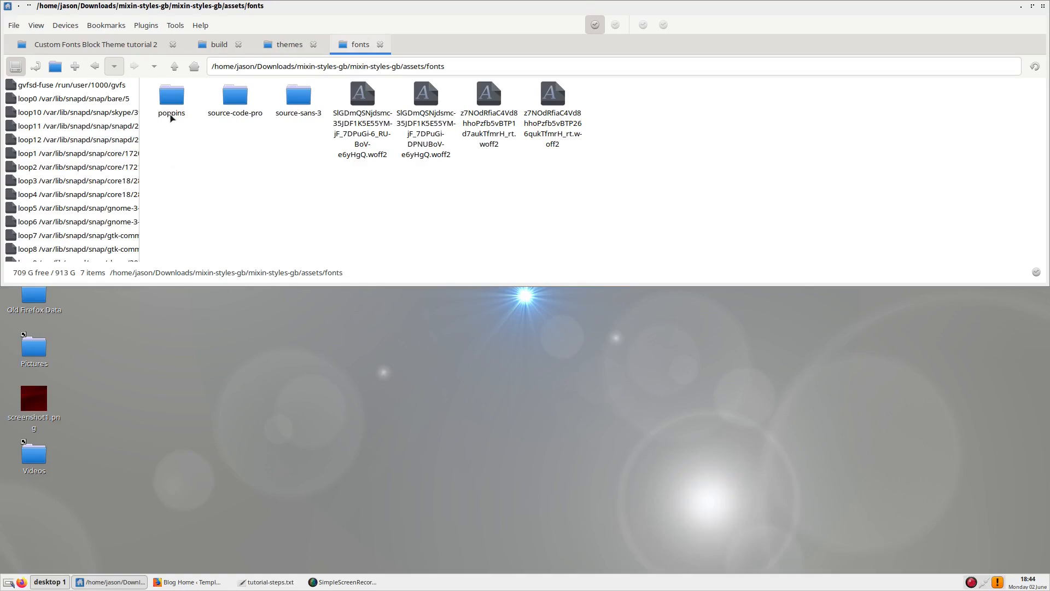
- Copy the poppins folder from the extracted theme into assets/fonts of the mixin-styles-gb development build
left_click(175, 98)
right_click(175, 98)
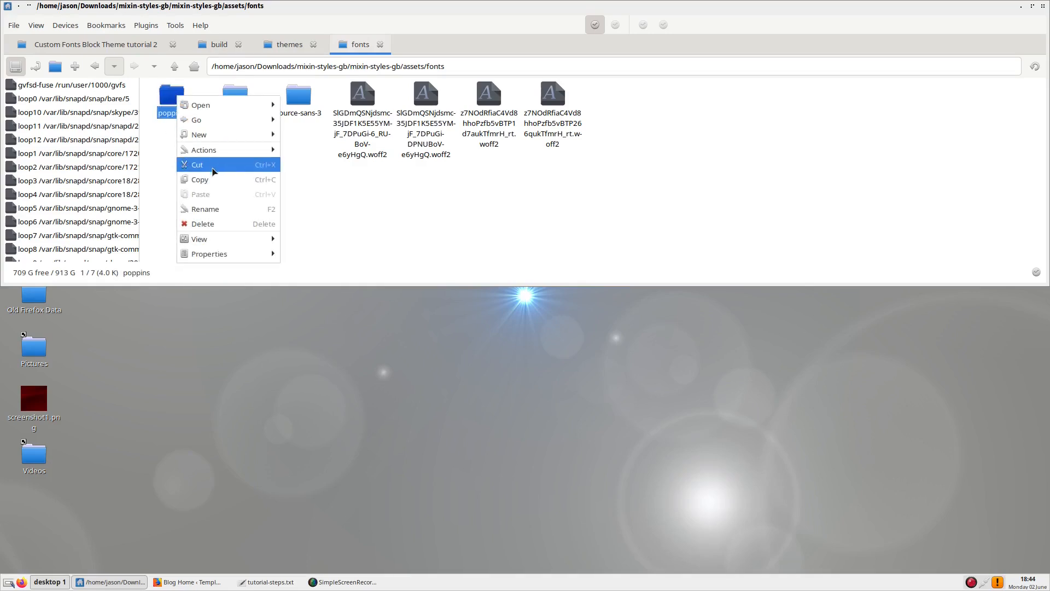
left_click(218, 181)
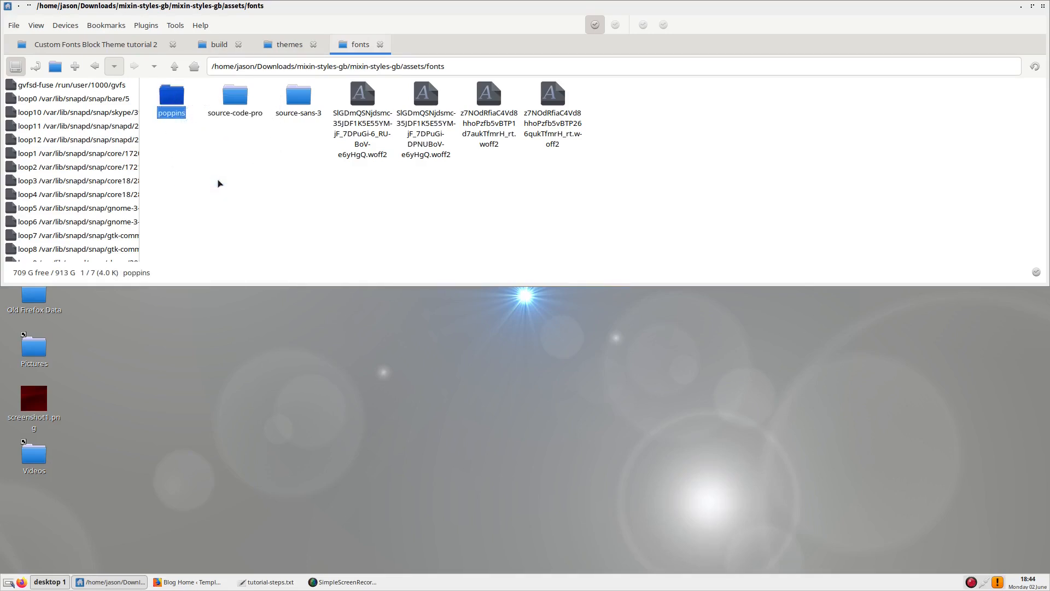
left_click(318, 208)
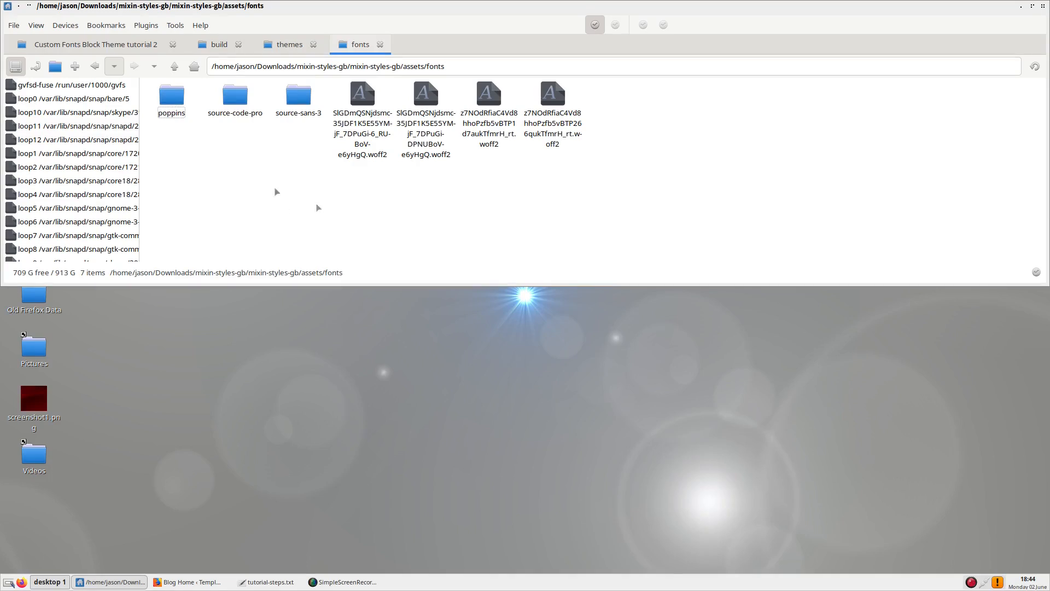
left_click(216, 44)
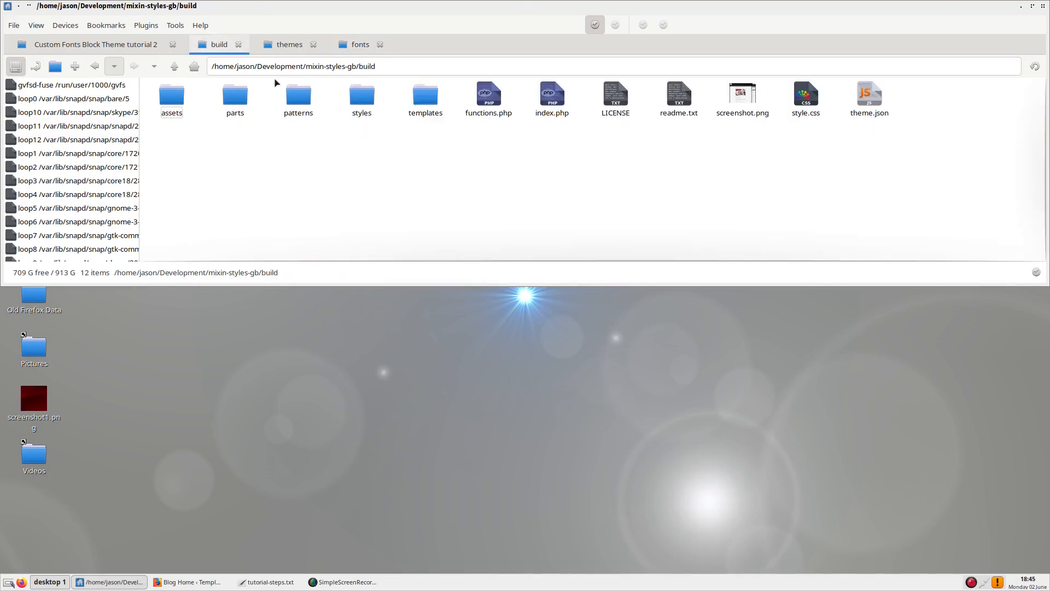
double_click(173, 96)
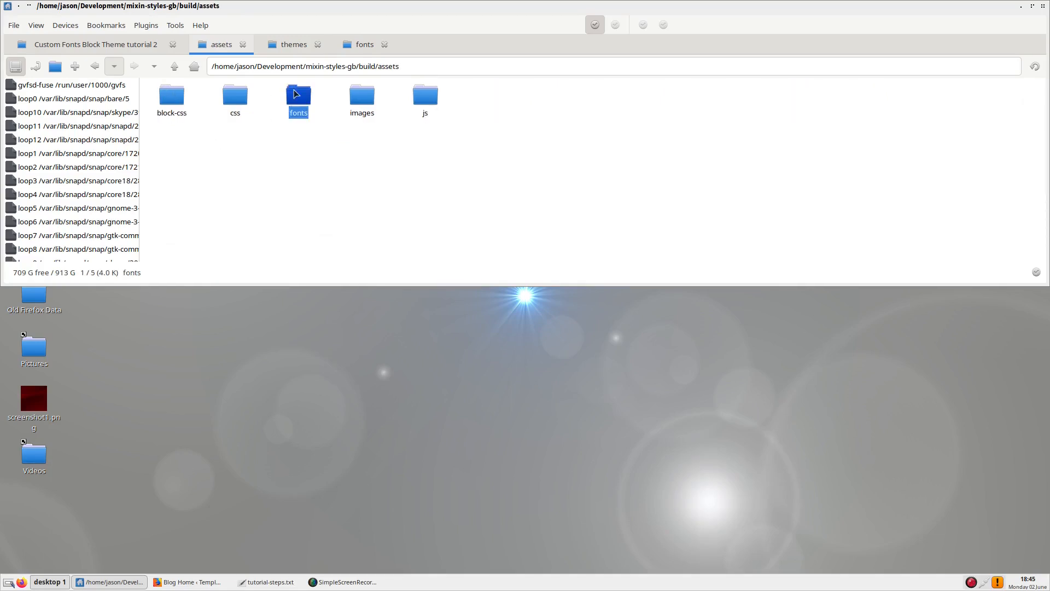
double_click(295, 94)
right_click(221, 171)
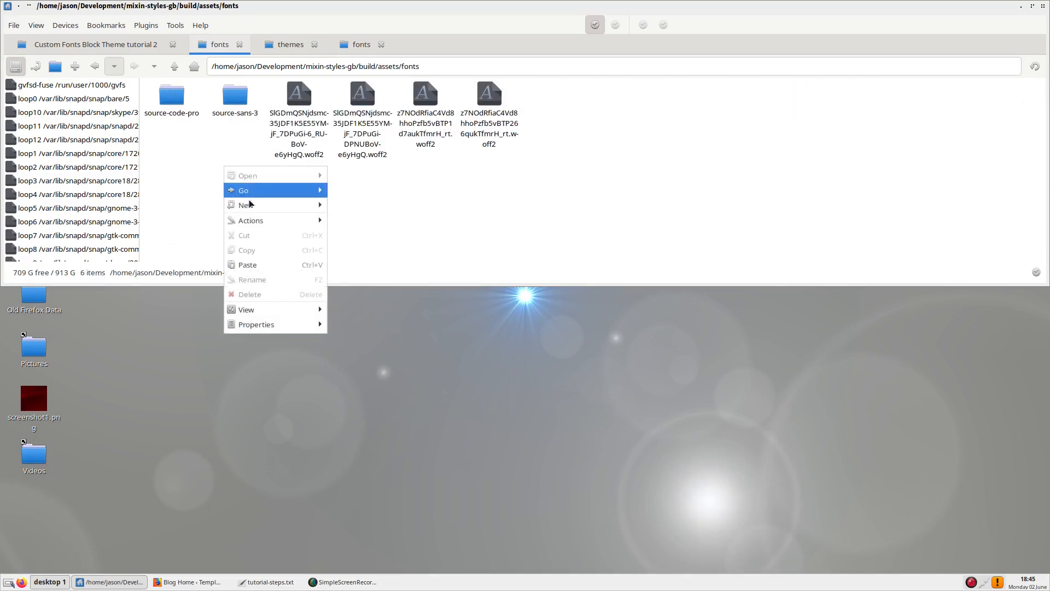
left_click(260, 267)
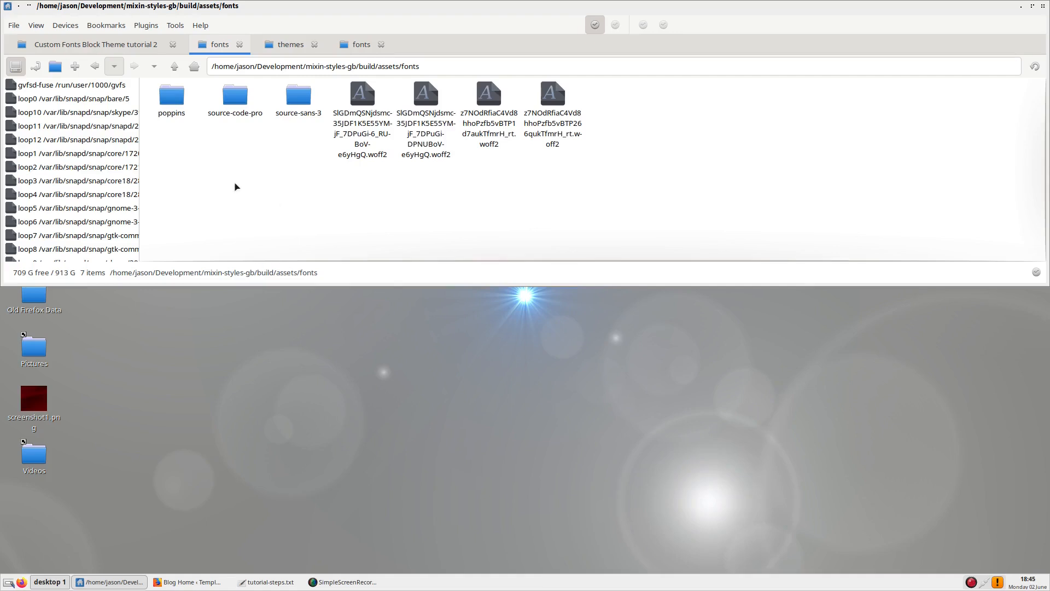
left_click(171, 97)
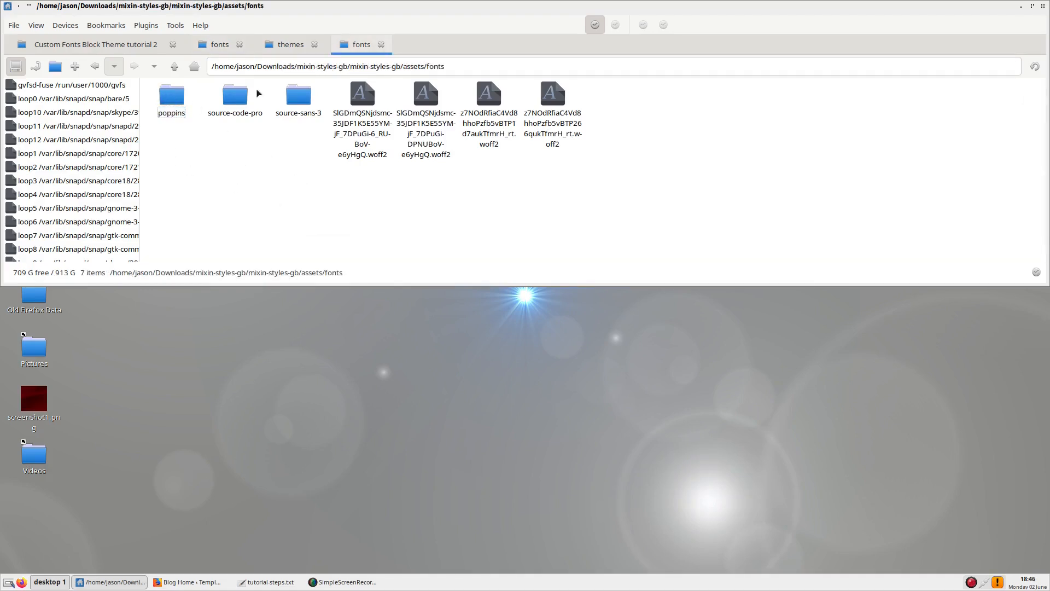
- Go up to the extracted theme's main mixin-styles-gb folder in Downloads and copy its theme.json file
left_click(175, 68)
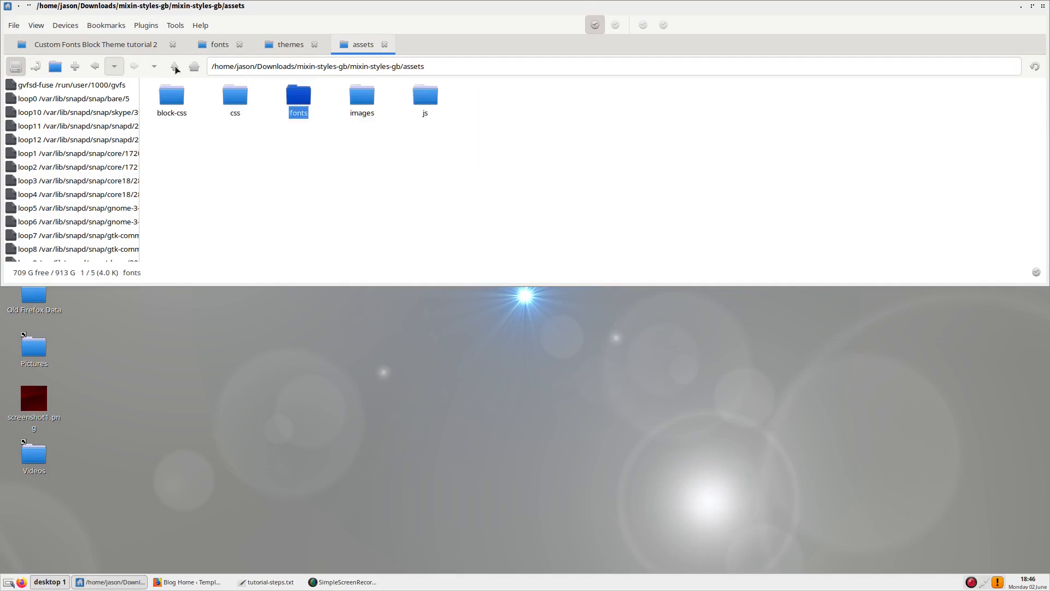
left_click(175, 68)
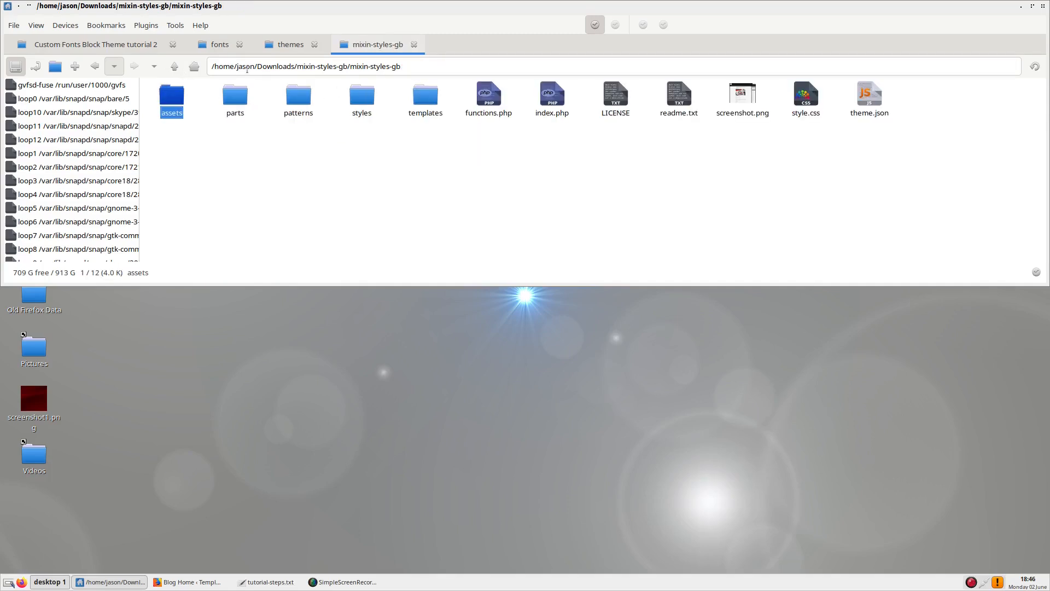
left_click_drag(257, 66, 286, 66)
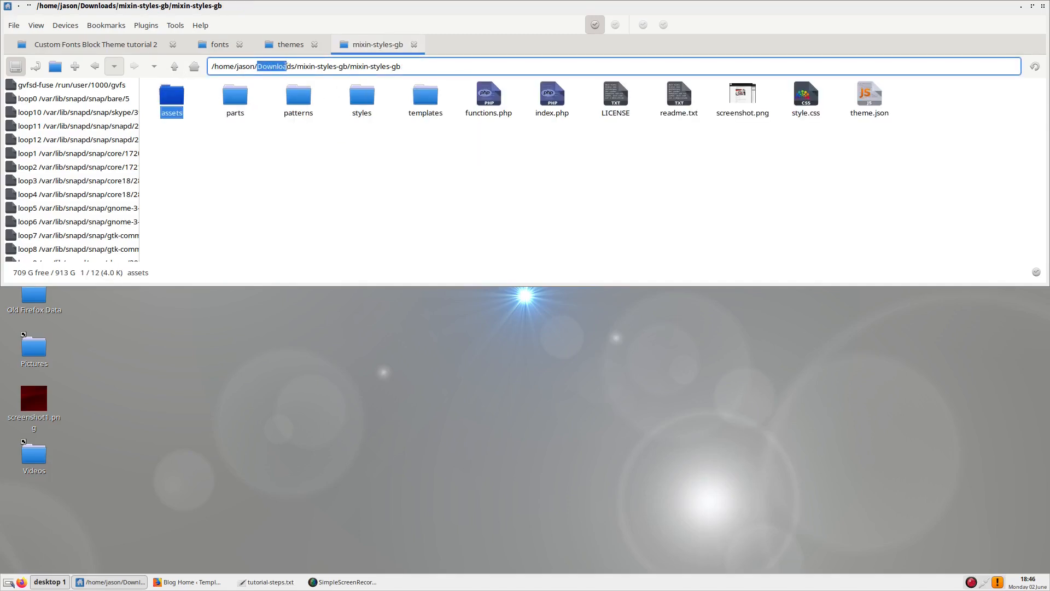
left_click(354, 155)
left_click(421, 66)
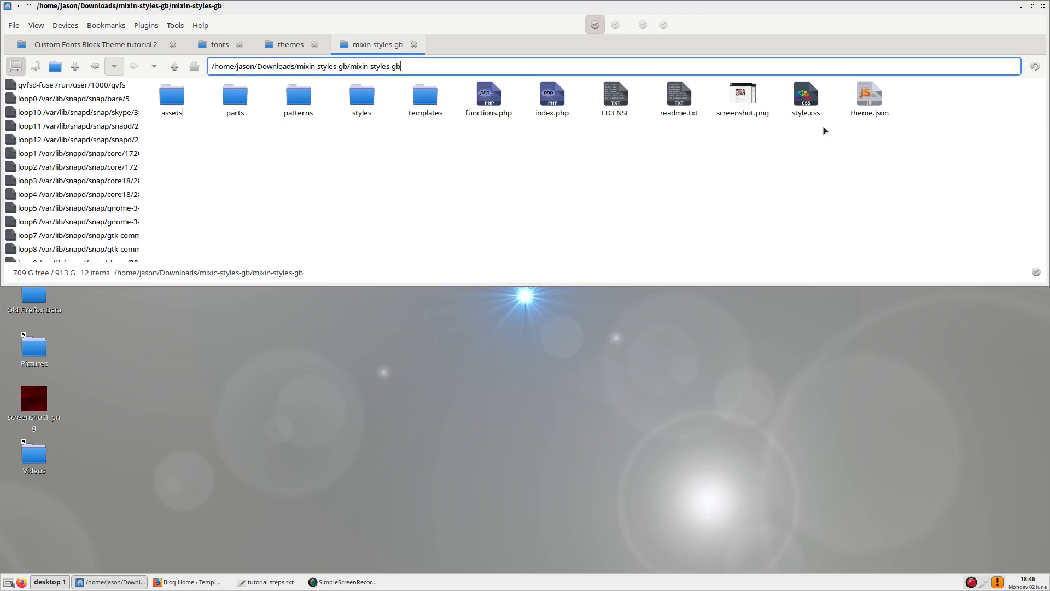
right_click(870, 99)
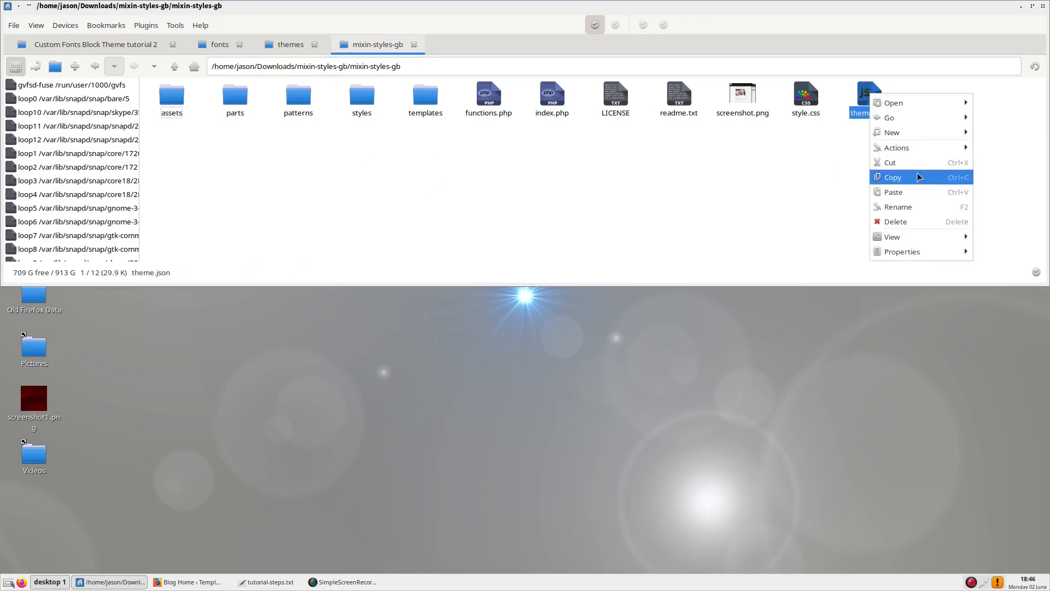
left_click(918, 177)
left_click(694, 188)
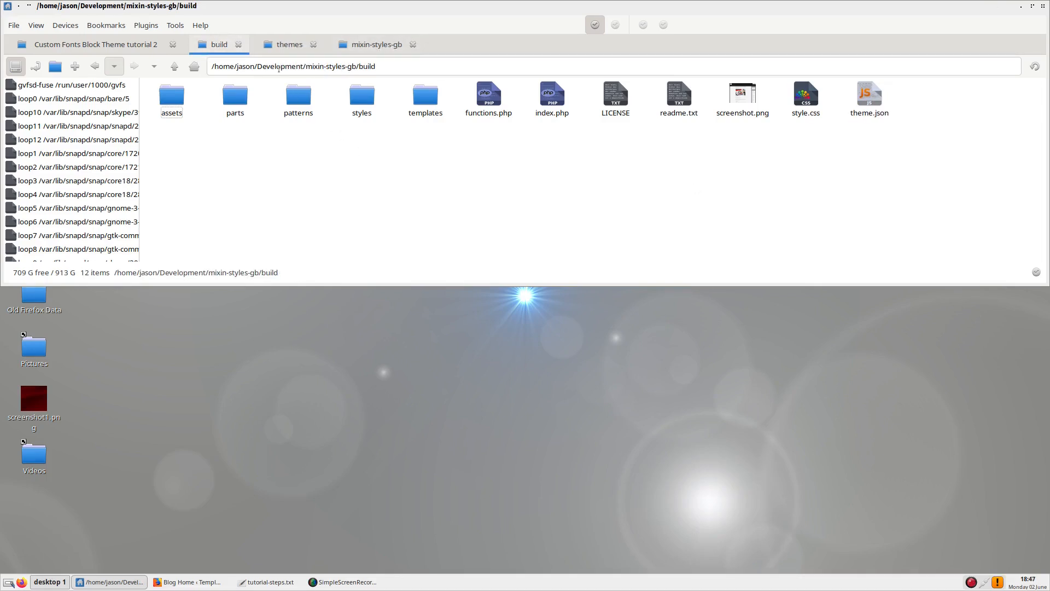
- Paste theme.json into the Development/mixin-styles-gb/build folder, overwriting the existing file
left_click(386, 68)
left_click(423, 140)
right_click(705, 162)
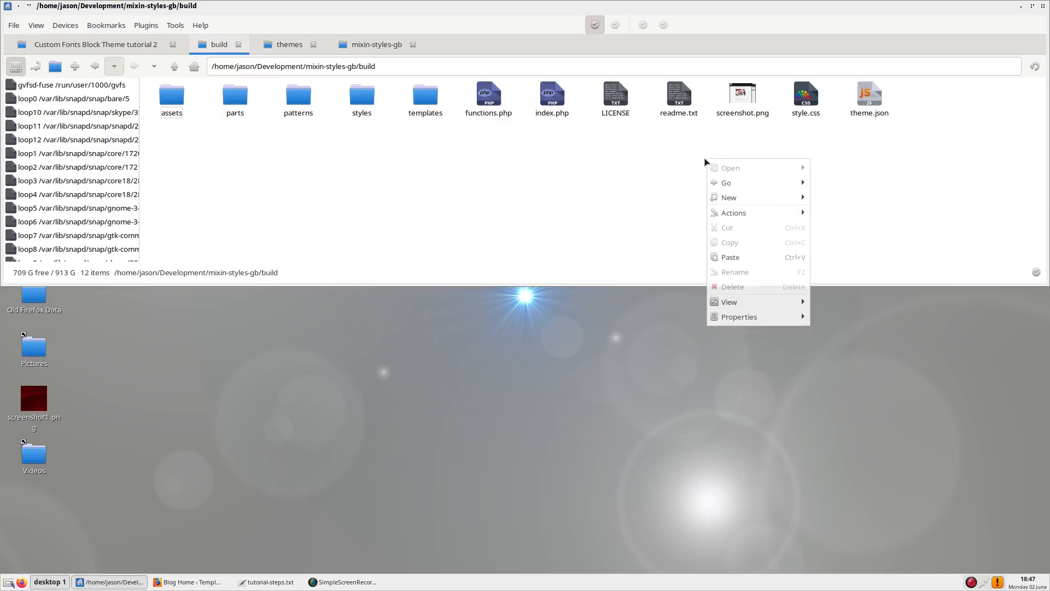
left_click(743, 257)
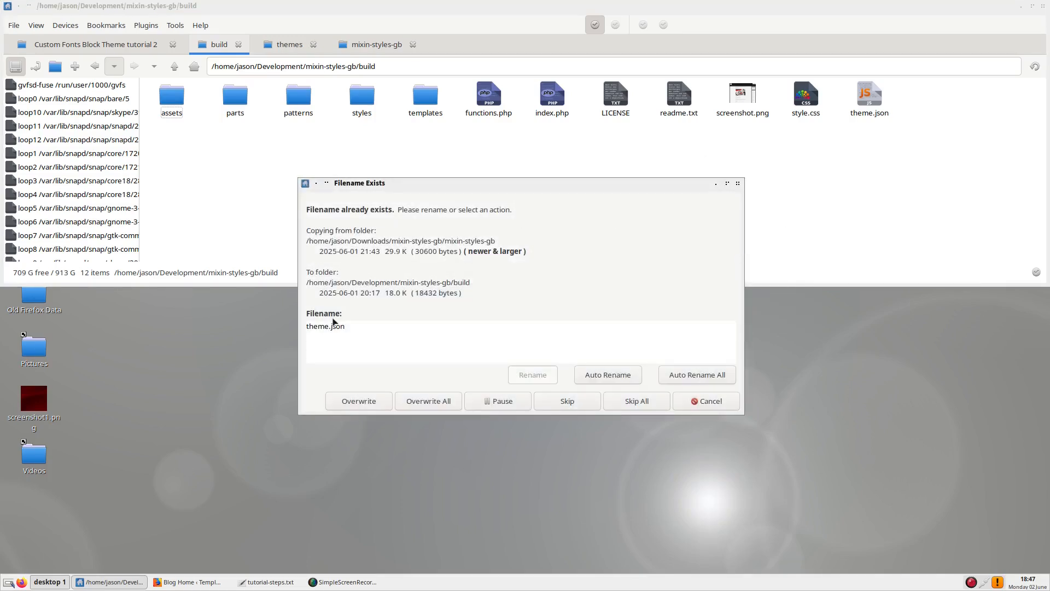
left_click(358, 401)
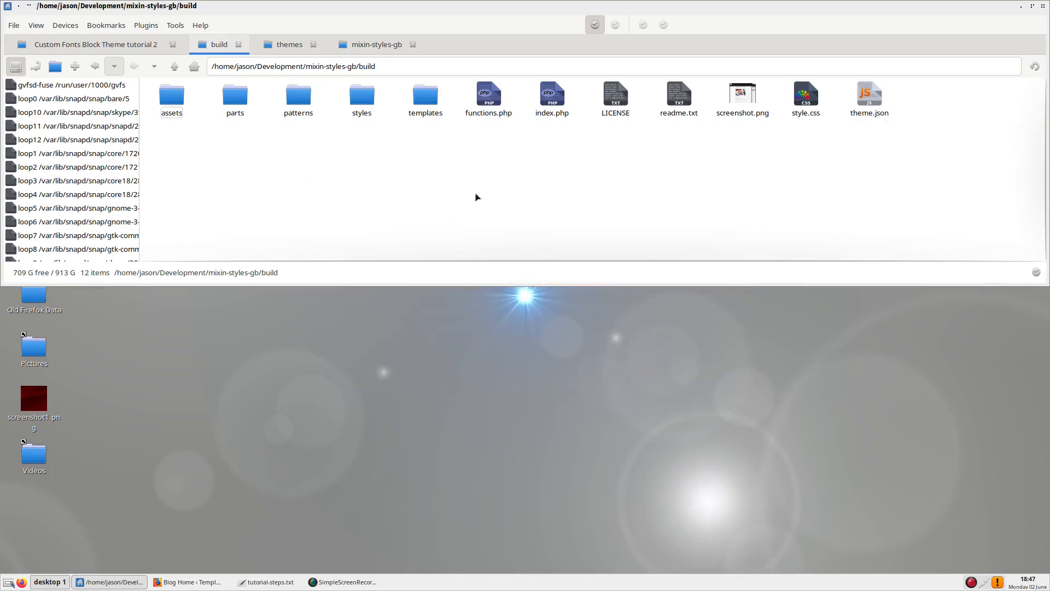
- Open the build folder's theme.json in Neovim and examine the Poppins entry in the fontFamilies section
right_click(867, 100)
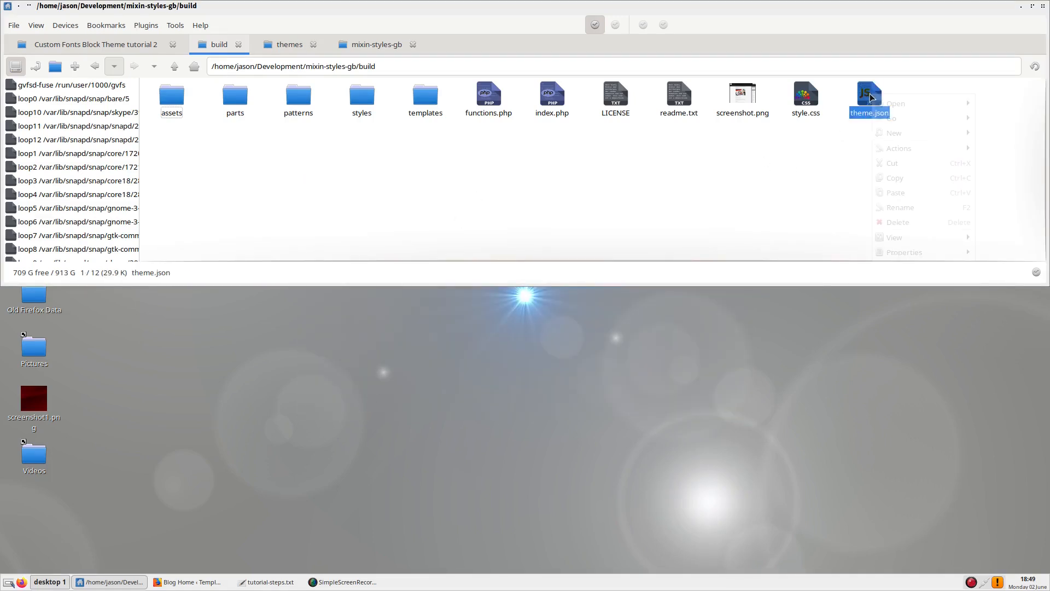
mouse_move(877, 103)
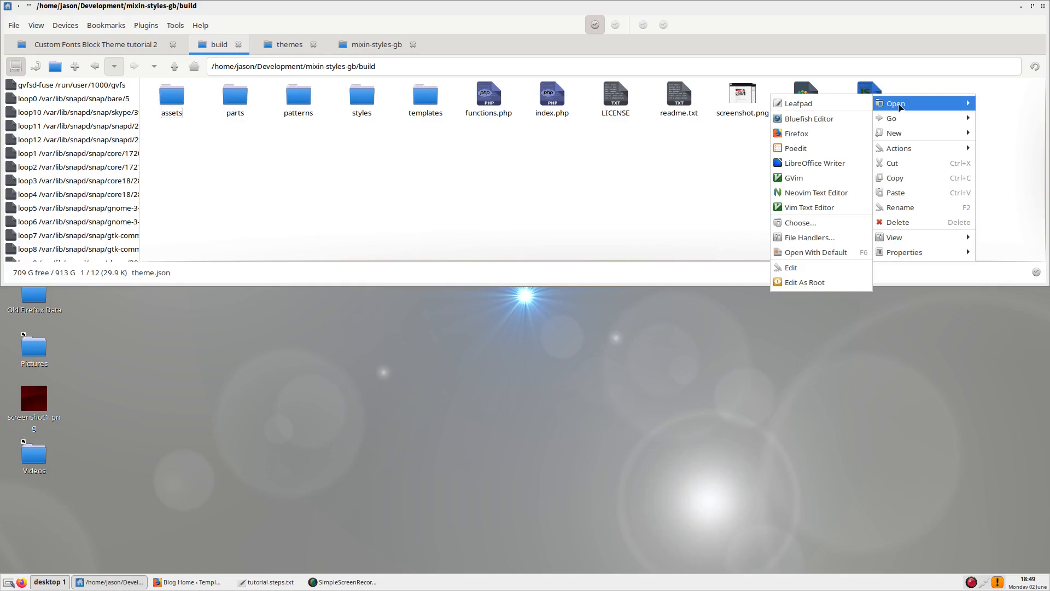
left_click(822, 192)
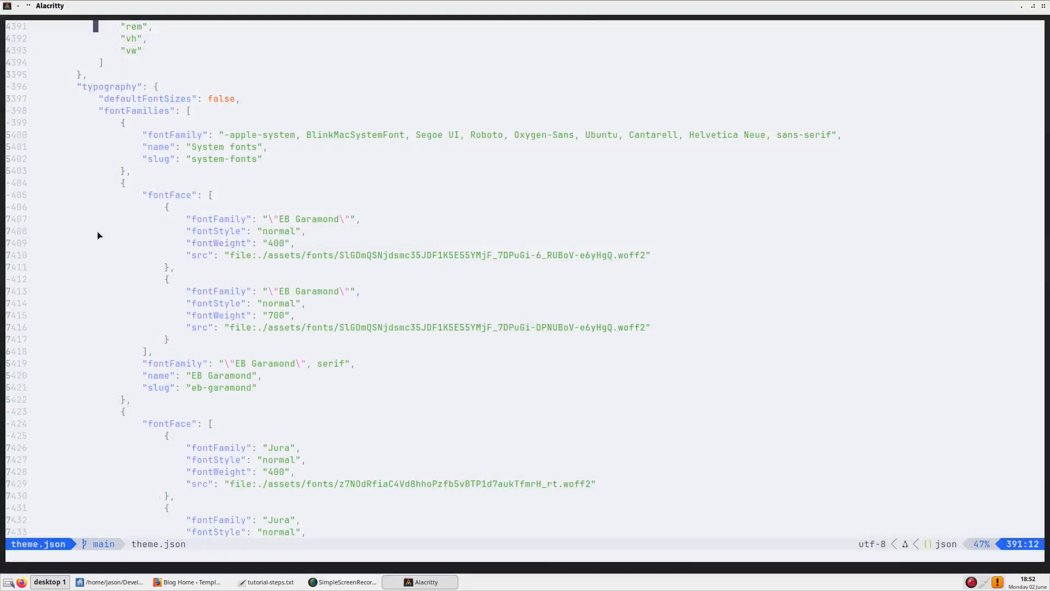
left_click_drag(107, 112, 174, 112)
left_click(140, 115)
scroll(232, 245, "down", 9)
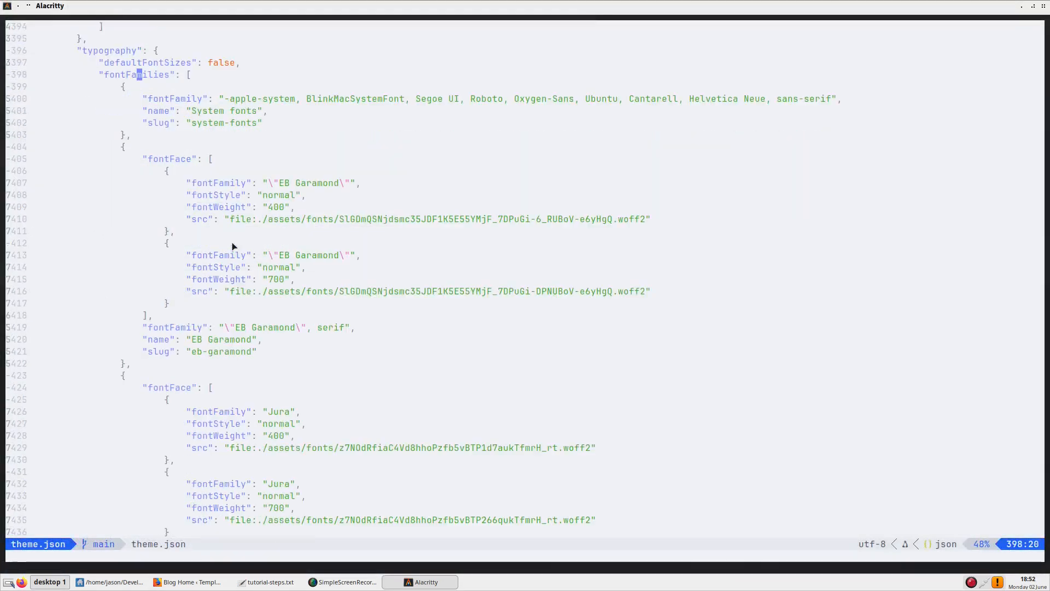
scroll(232, 246, "down", 20)
left_click_drag(195, 246, 239, 250)
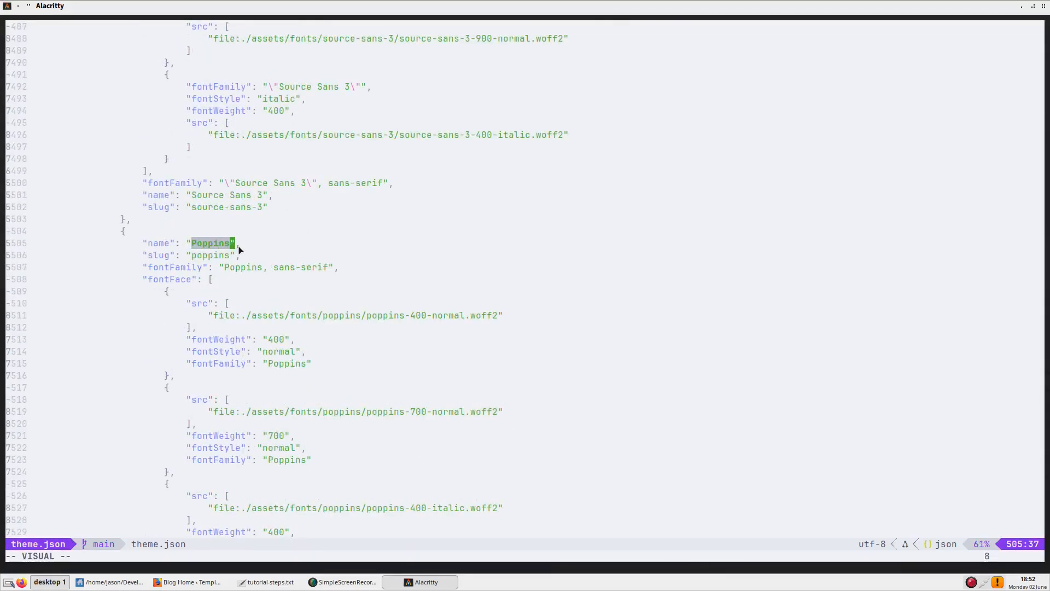
left_click(239, 246)
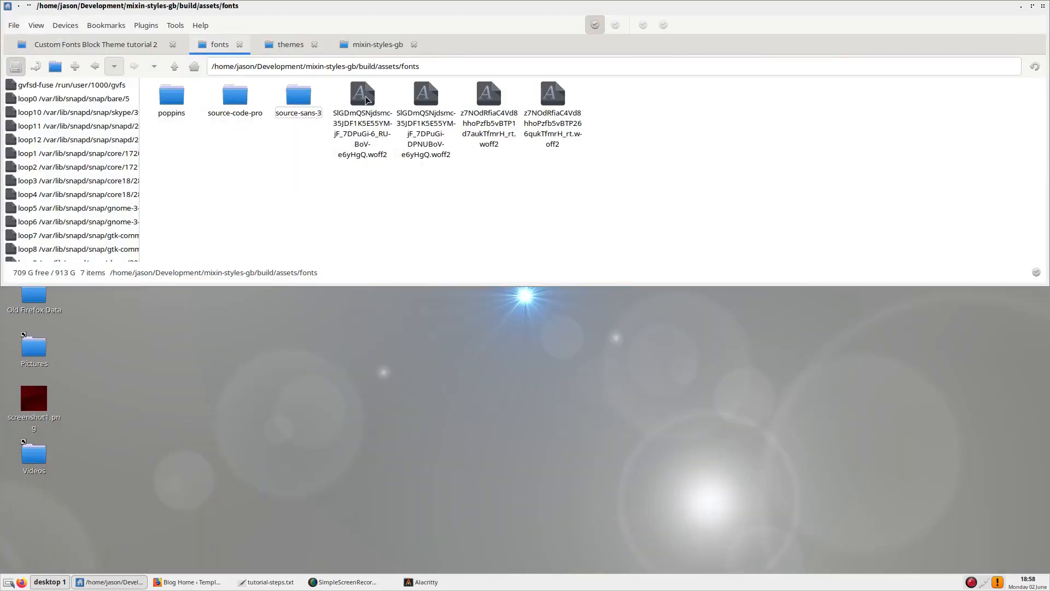
- In build/assets/fonts, open the first .woff2 file with a random-string name in the font viewer to identify its family and weight
left_click(366, 96)
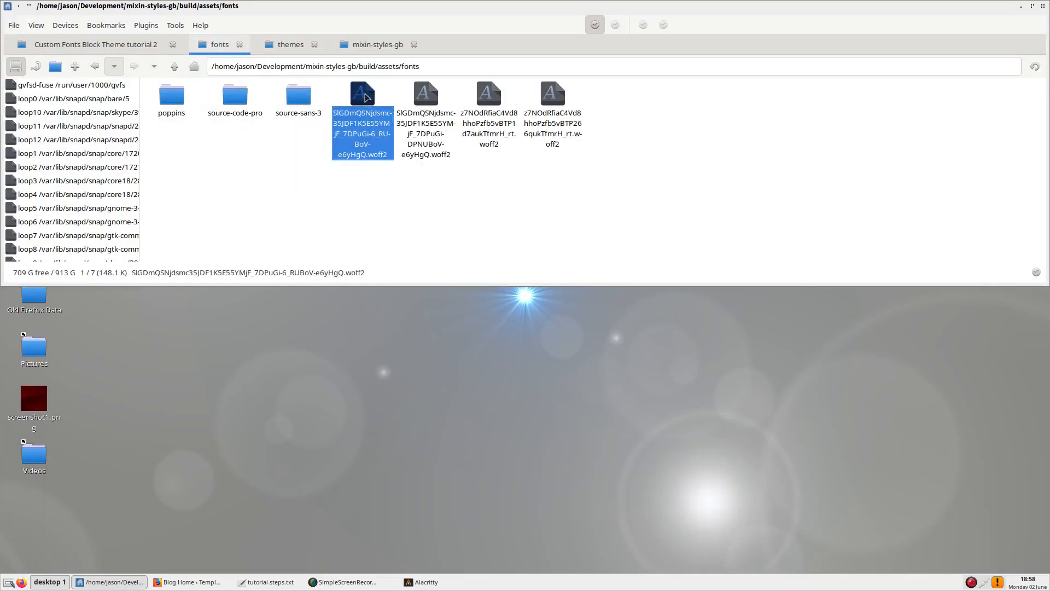
right_click(366, 97)
mouse_move(430, 108)
left_click(509, 104)
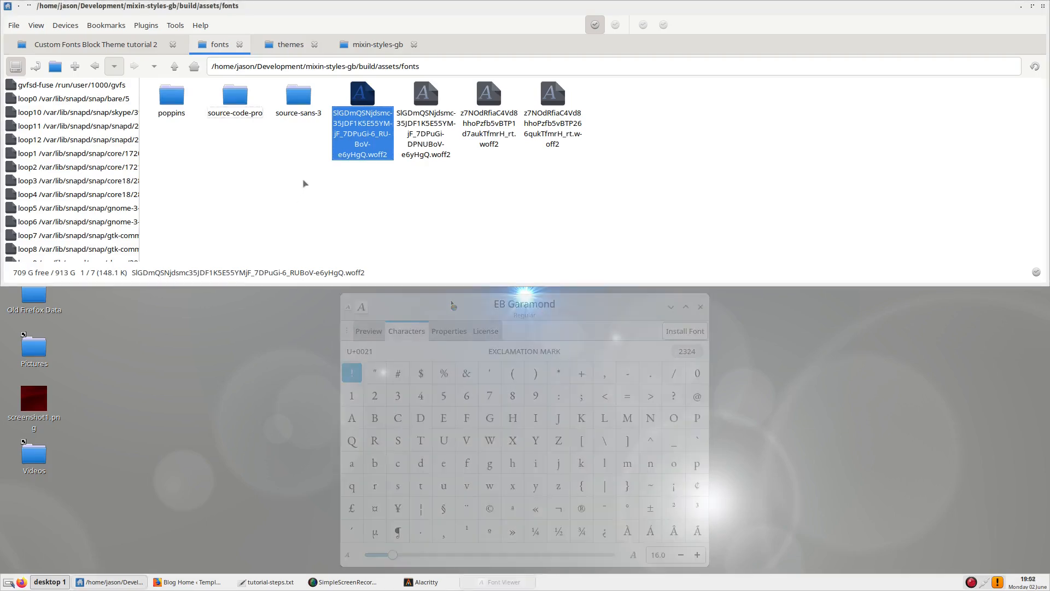
- Rename the first random-string .woff2 file to eb-garamond-400-normal.woff2, copying the name from tutorial-steps.txt
right_click(367, 93)
left_click(406, 203)
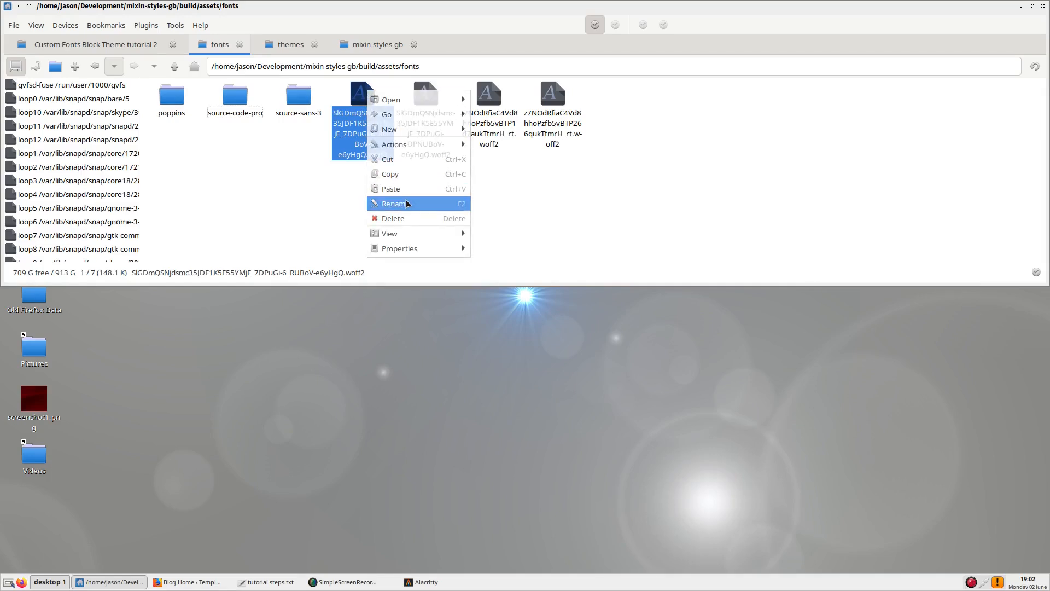
left_click(265, 582)
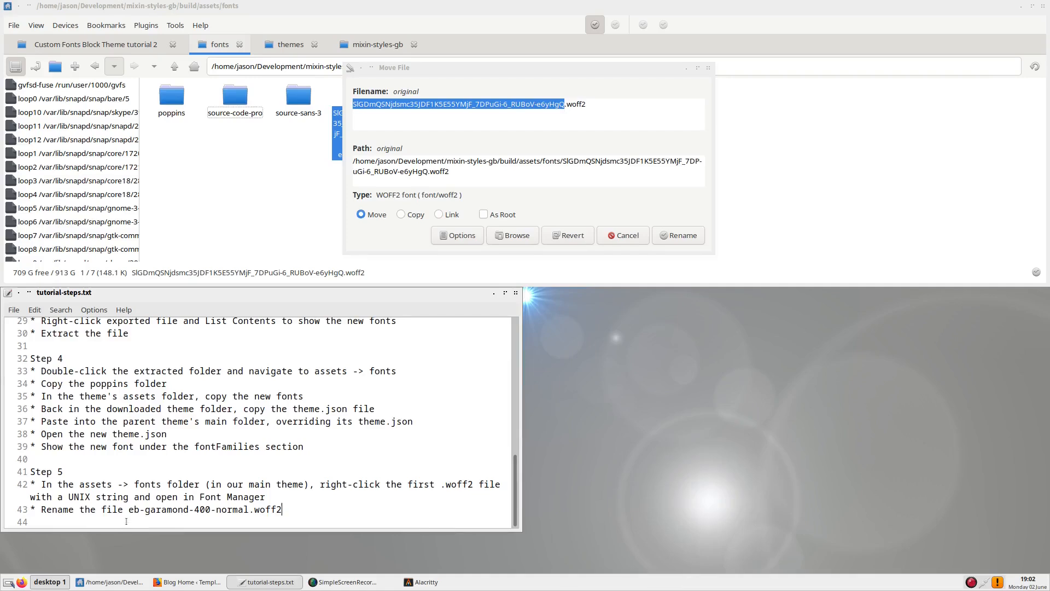
left_click_drag(129, 509, 250, 511)
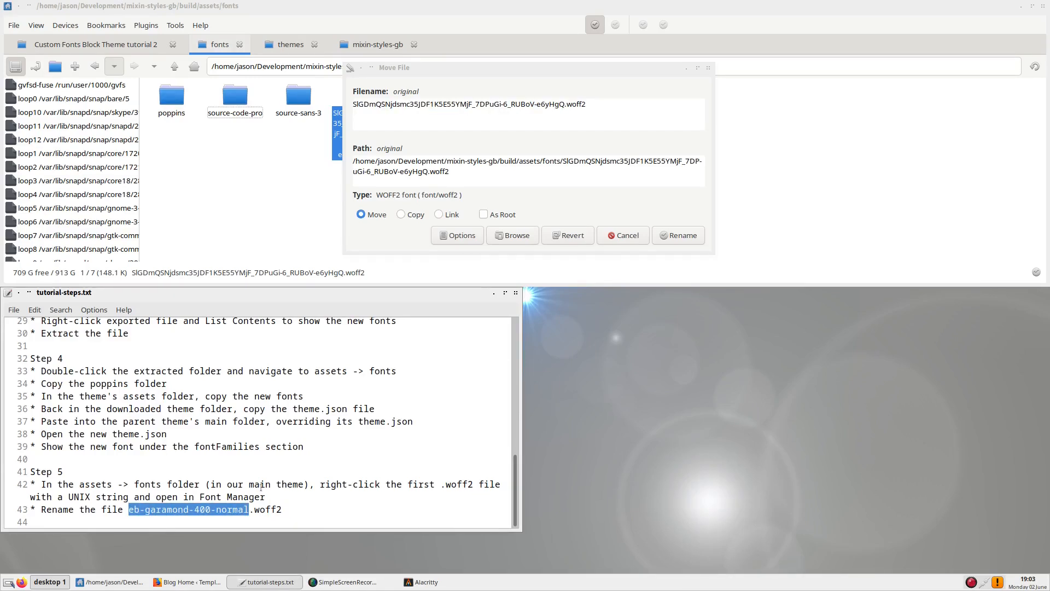
left_click_drag(564, 104, 356, 104)
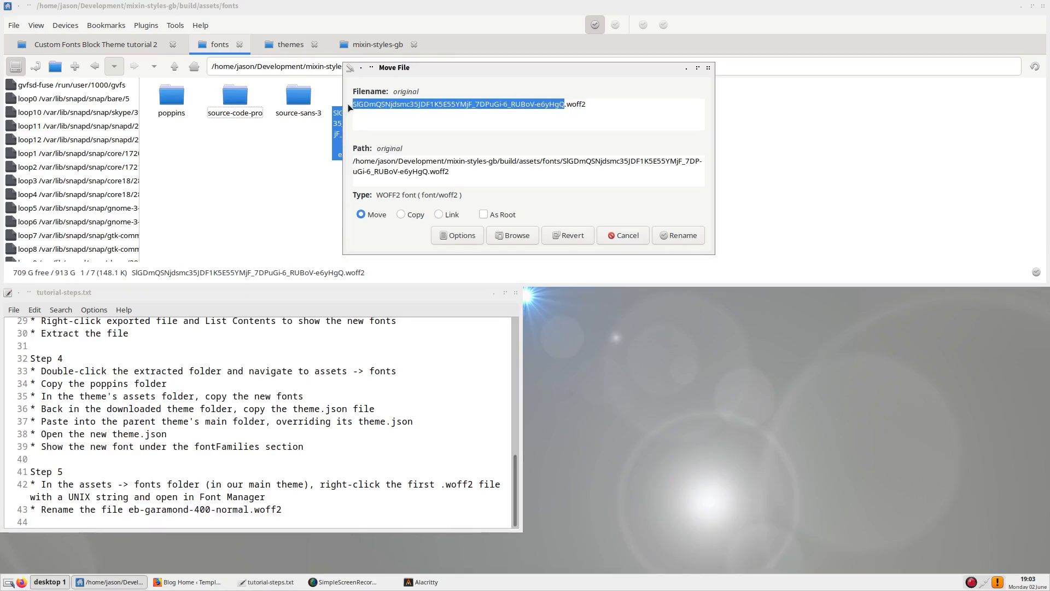
key("ctrl+v")
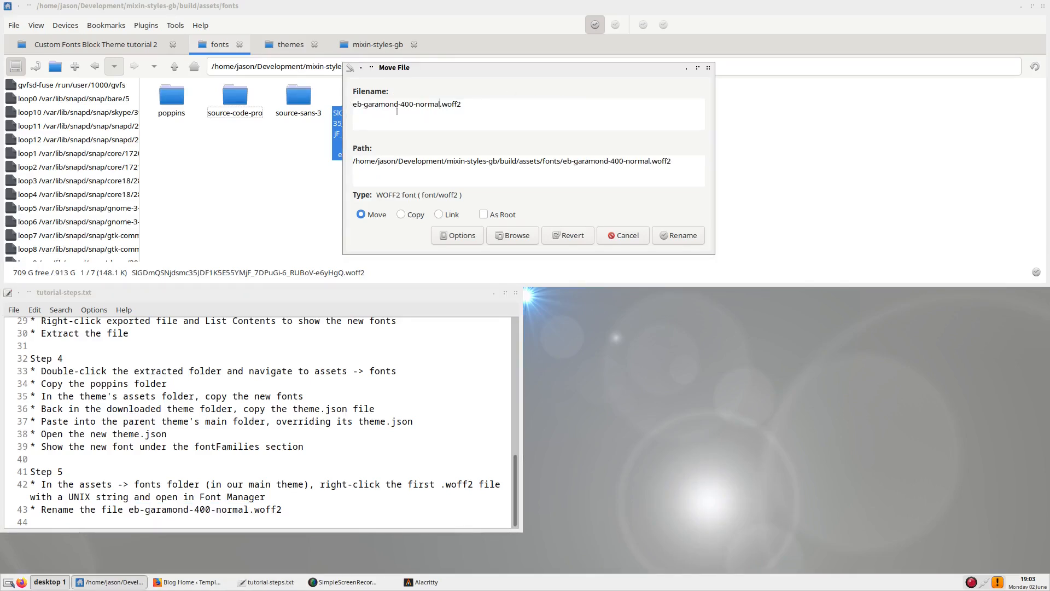
left_click(684, 236)
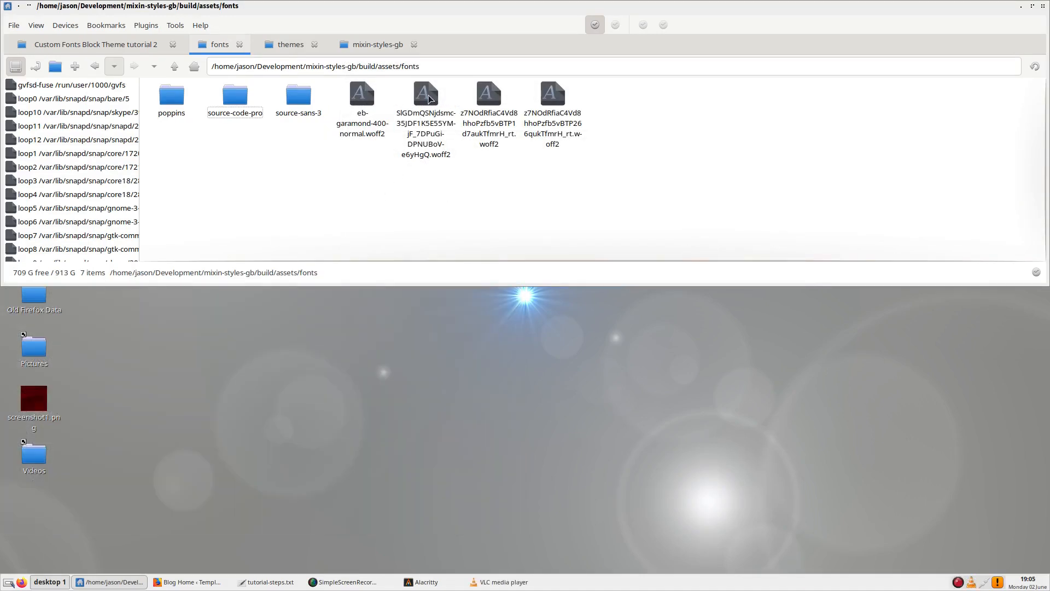
- Open the .woff2 file beside eb-garamond-400-normal.woff2 in the font viewer to identify its family and weight
right_click(430, 99)
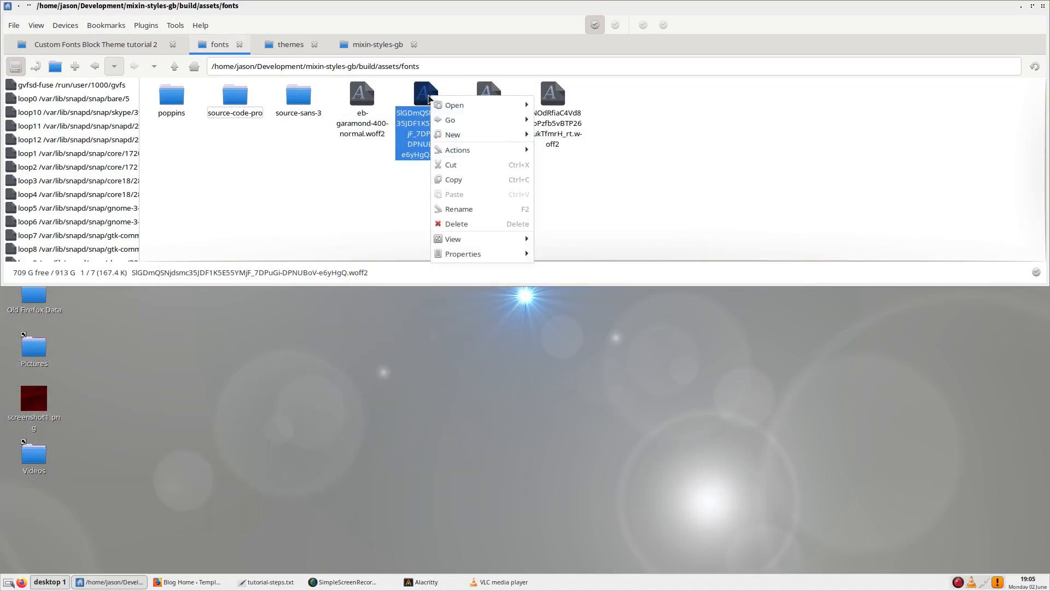
mouse_move(463, 105)
left_click(571, 106)
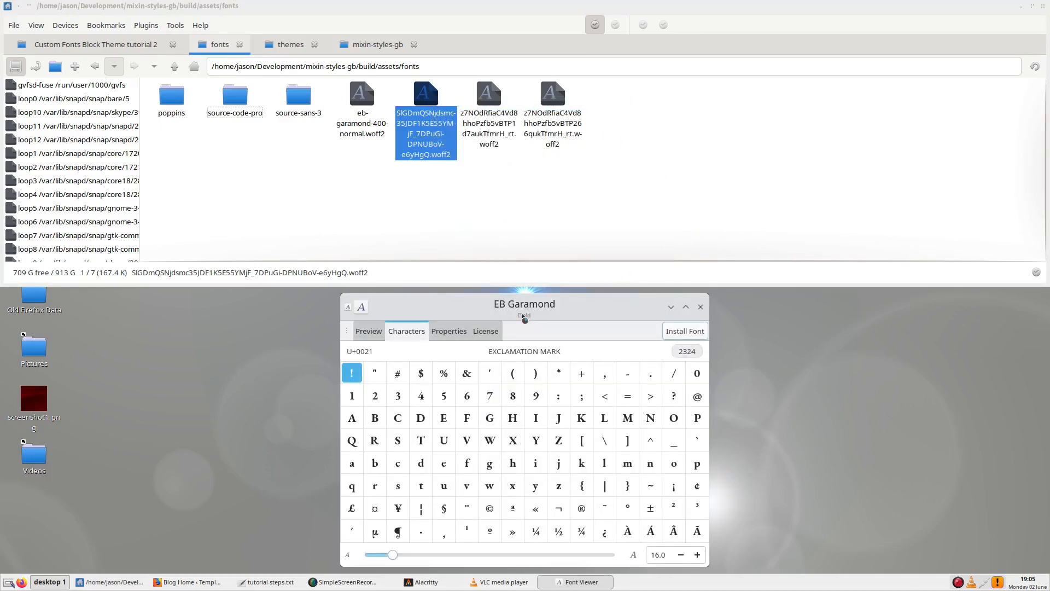
- Rename the random-string EB Garamond Bold file in build/assets/fonts to eb-garamond-700-normal.woff2
right_click(423, 122)
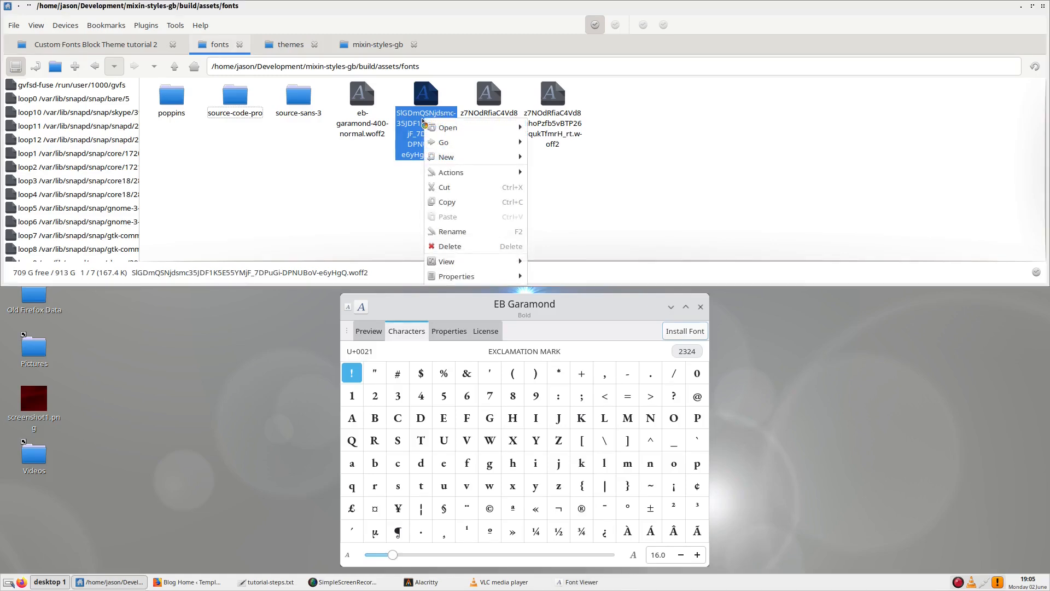
left_click(462, 231)
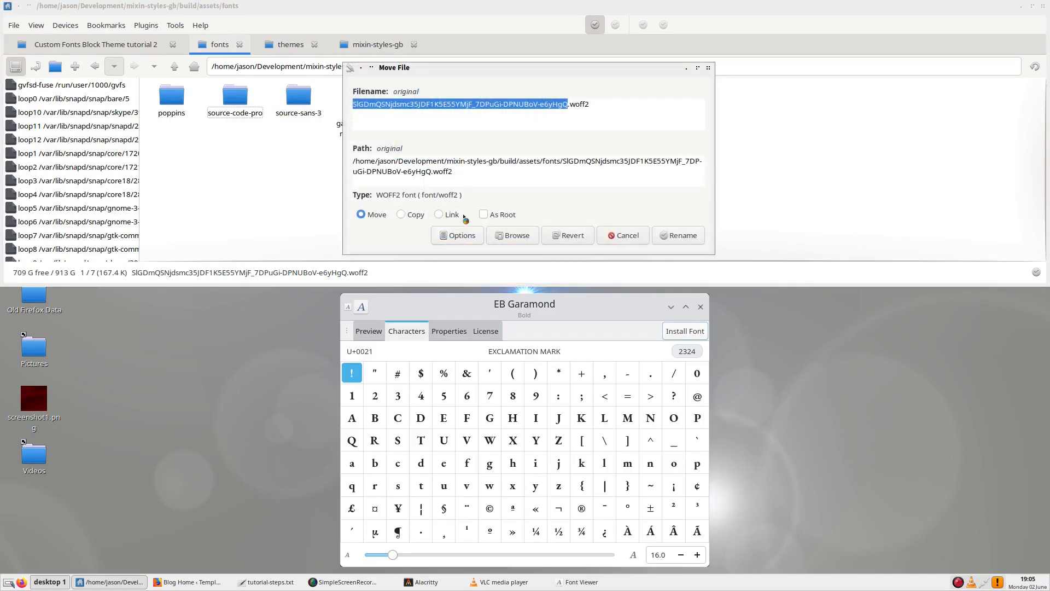
type("eb-")
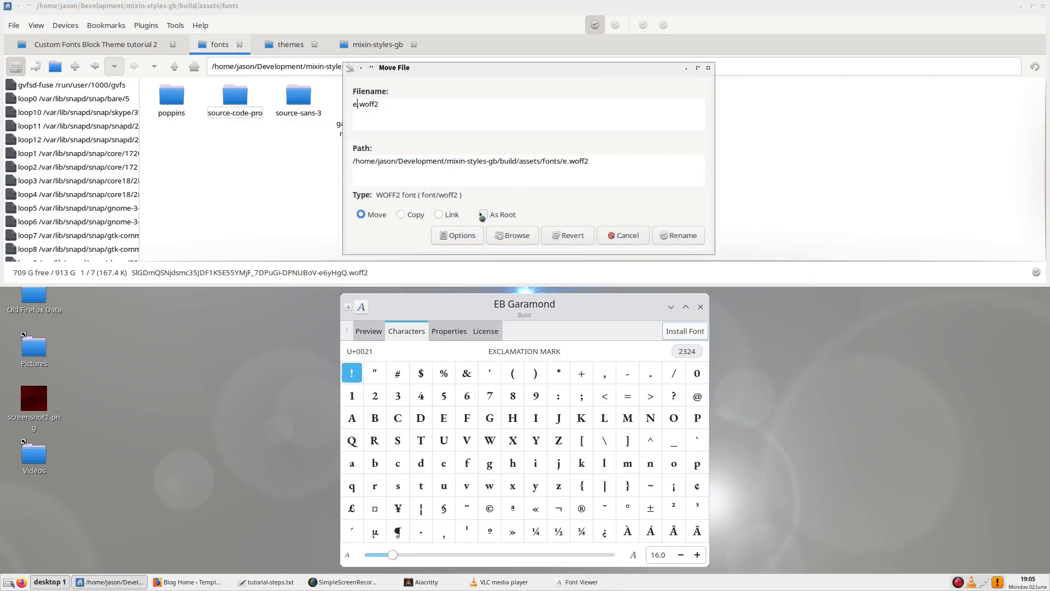
type("aramond-700")
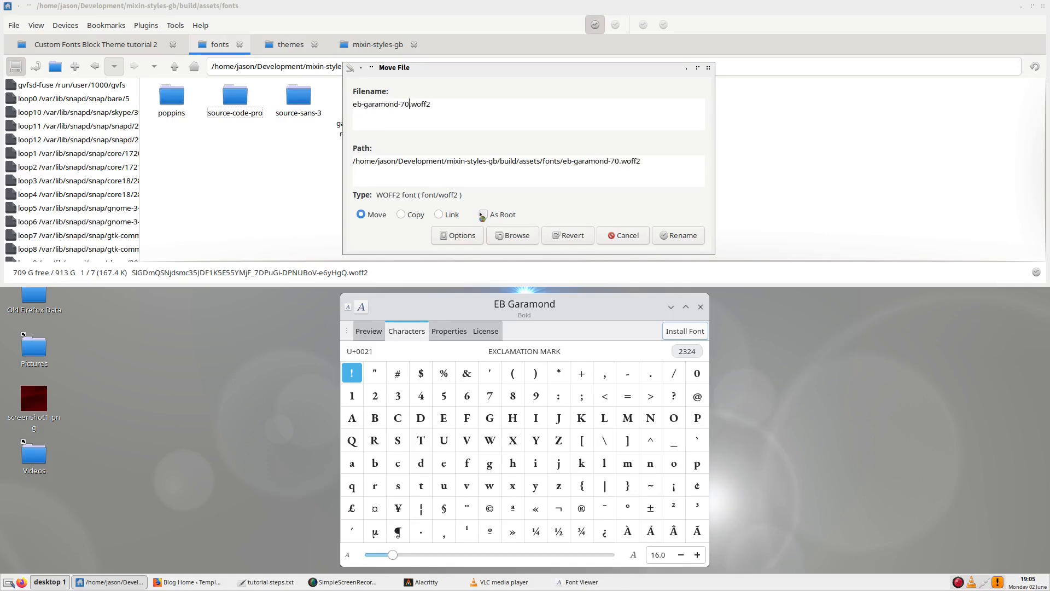
type("-normal")
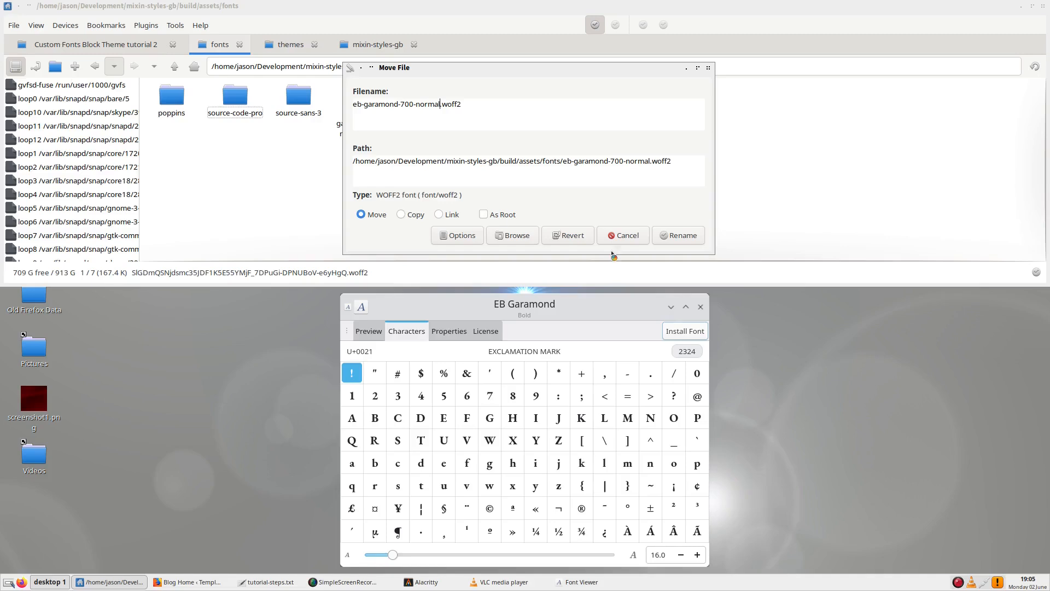
left_click(672, 235)
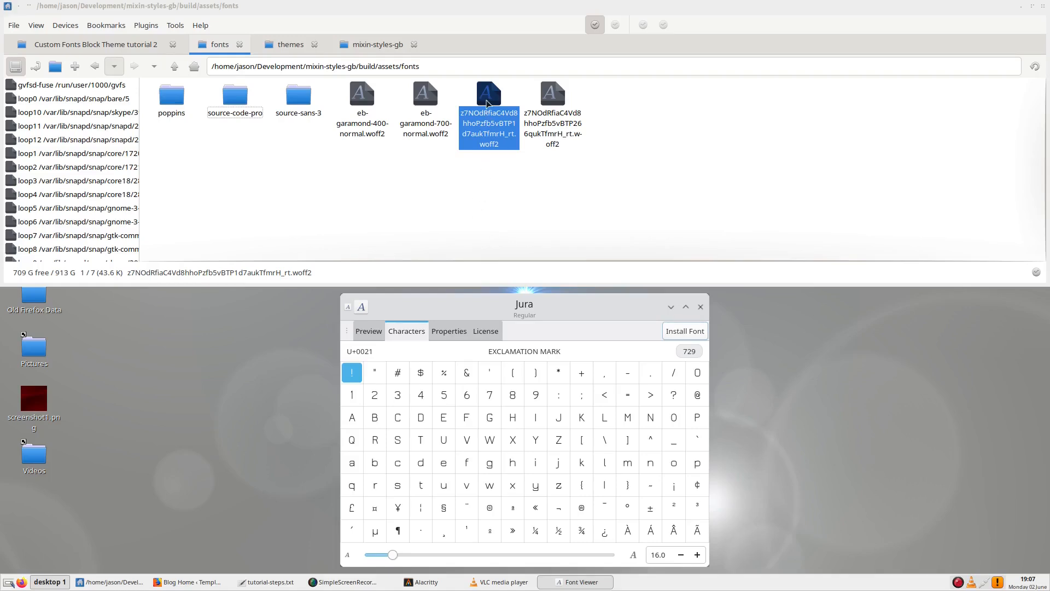
- Rename the random-string Jura Regular file beside eb-garamond-700-normal.woff2 to jura-400-normal.woff2 and close its font viewer
right_click(487, 102)
left_click(525, 206)
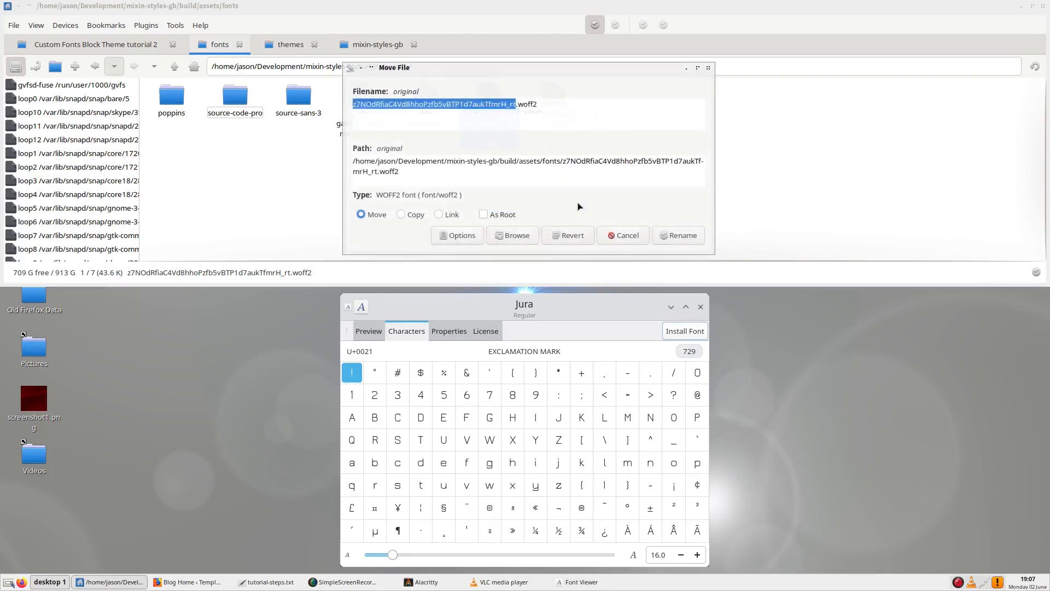
type("jura-400-normal")
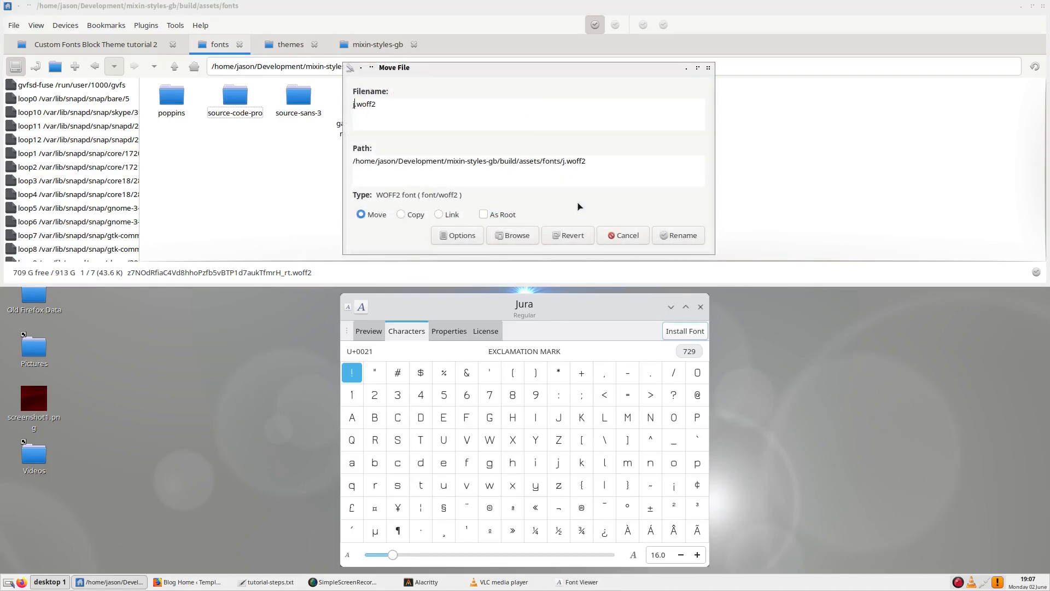
left_click(695, 235)
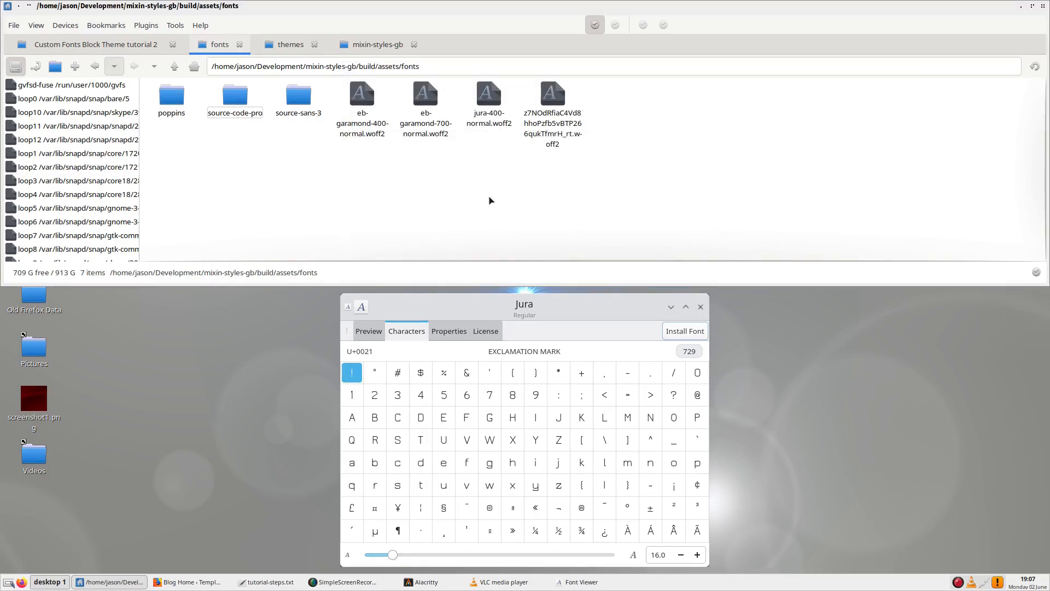
left_click(700, 308)
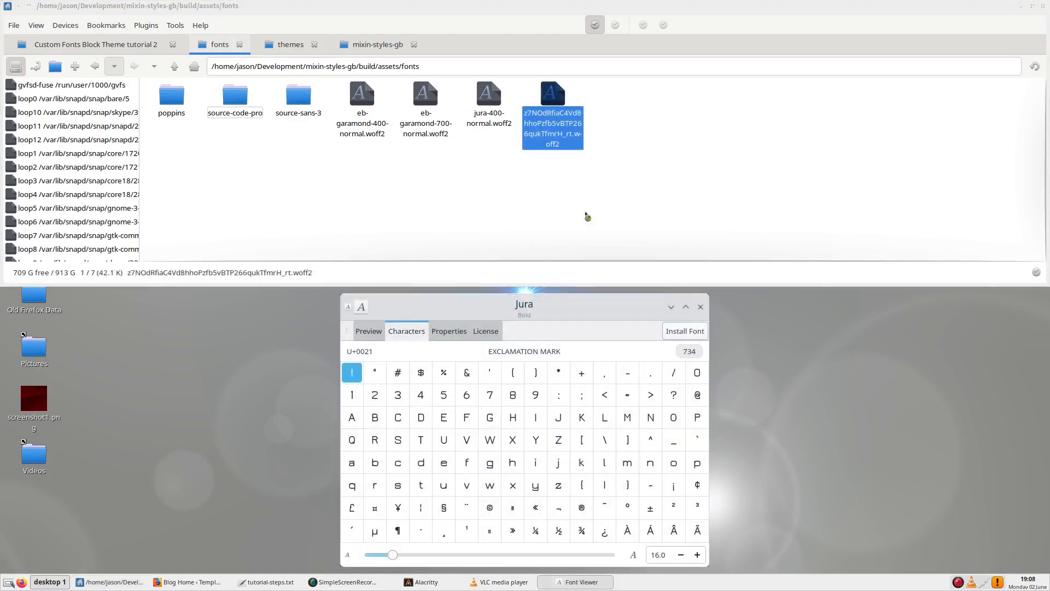
- Rename the remaining random-string file, Jura Bold, to jura-700-normal.woff2
right_click(554, 98)
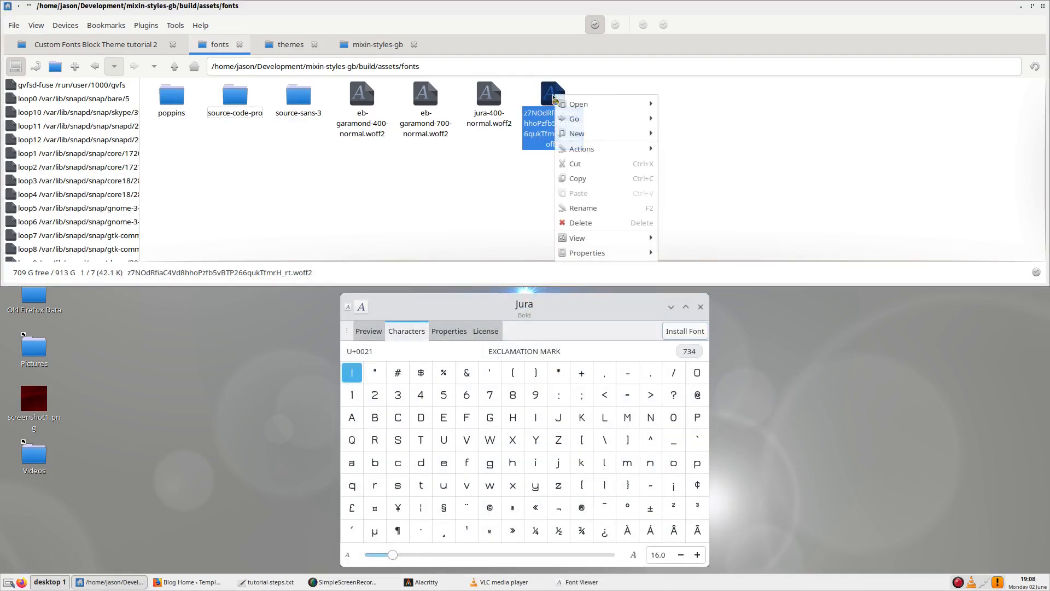
left_click(590, 208)
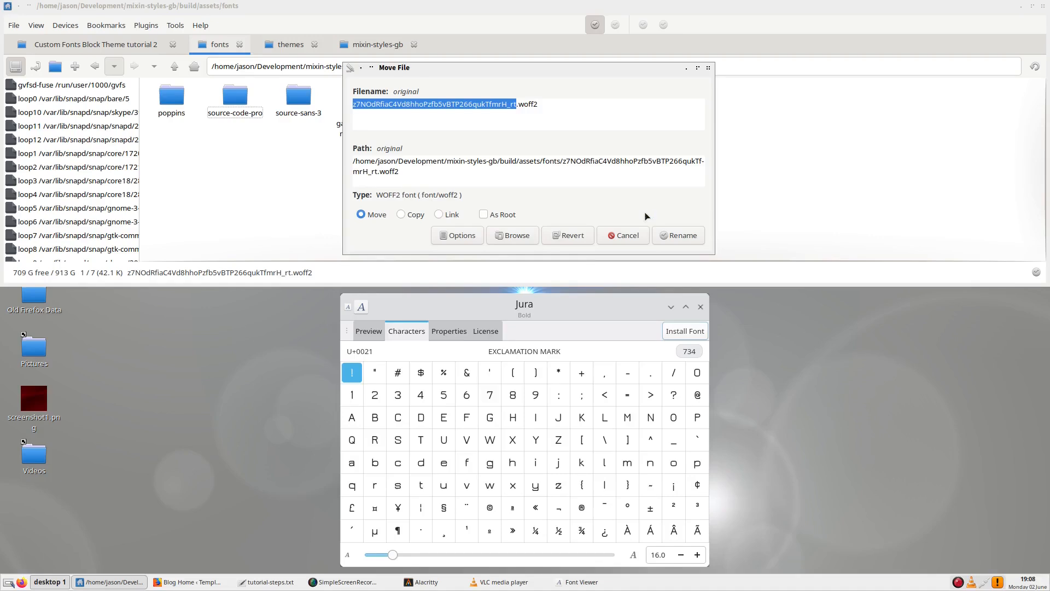
type("jura-700-normal")
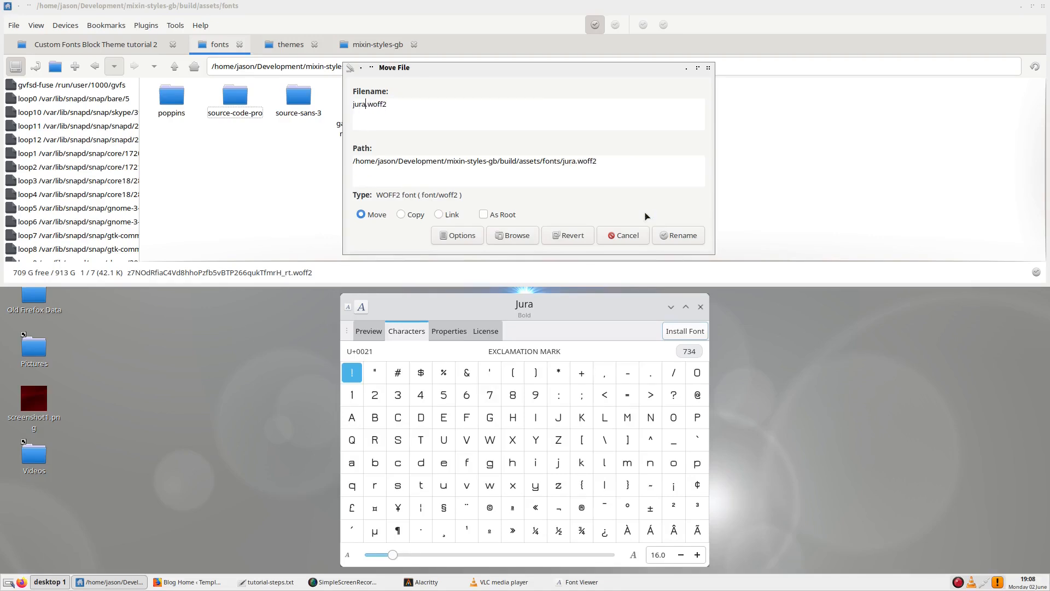
left_click(678, 235)
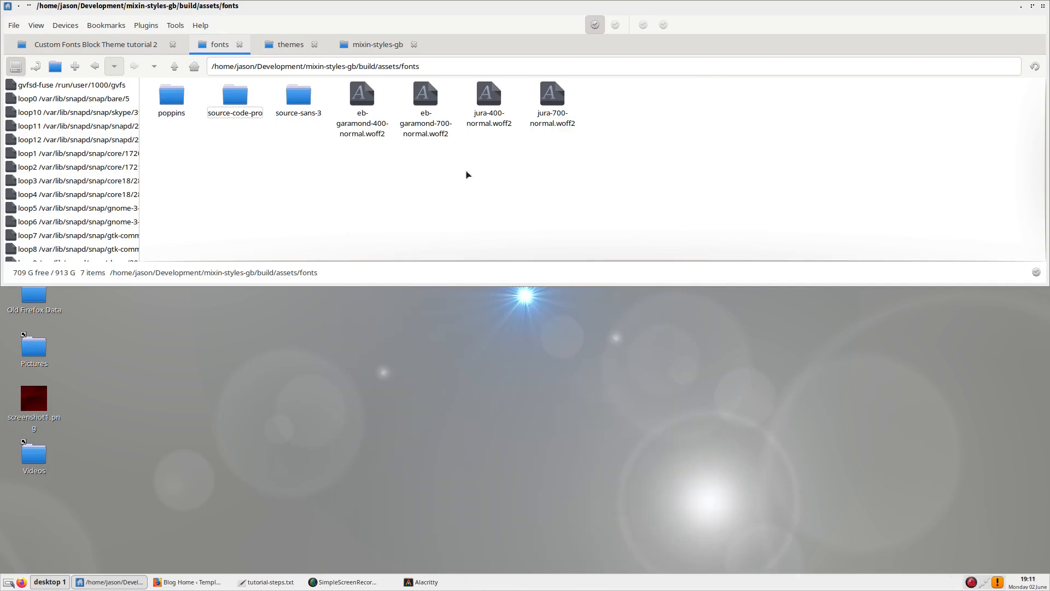
- Create a new folder named eb-garamond in build/assets/fonts
right_click(468, 173)
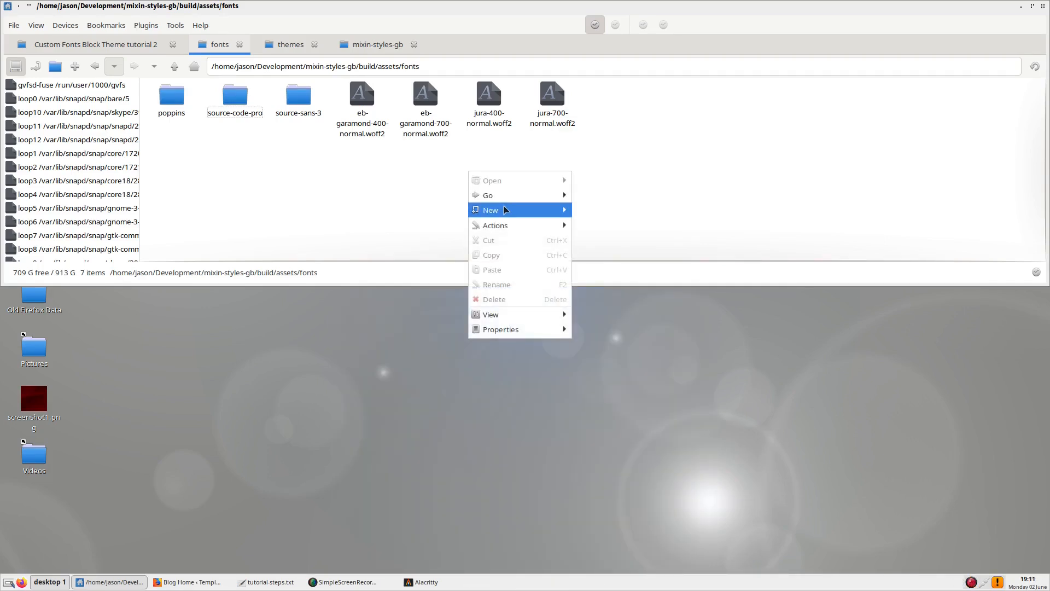
mouse_move(505, 210)
left_click(602, 225)
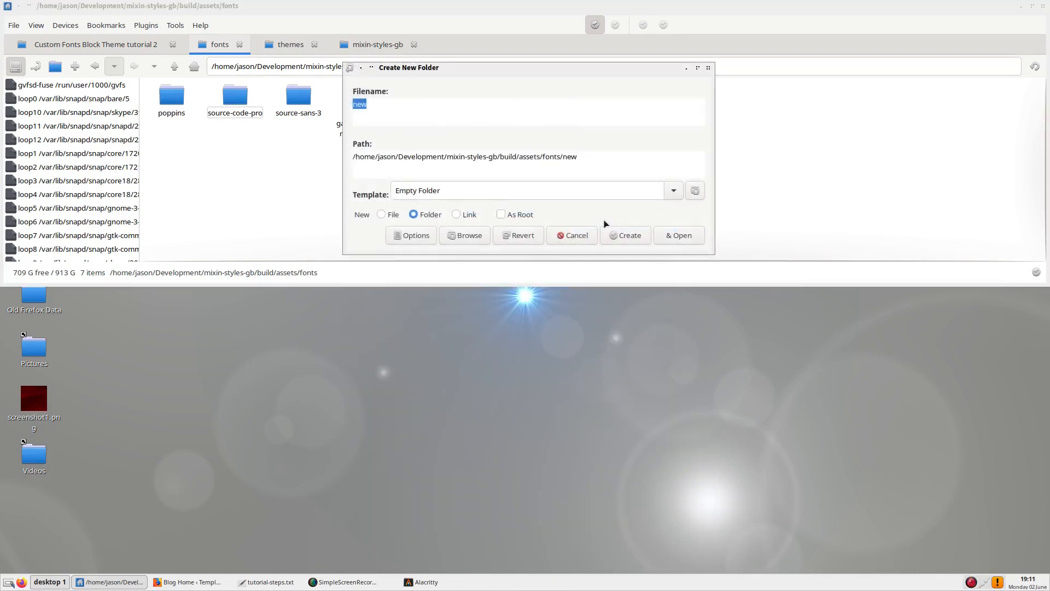
type("eb-garamond")
left_click(628, 236)
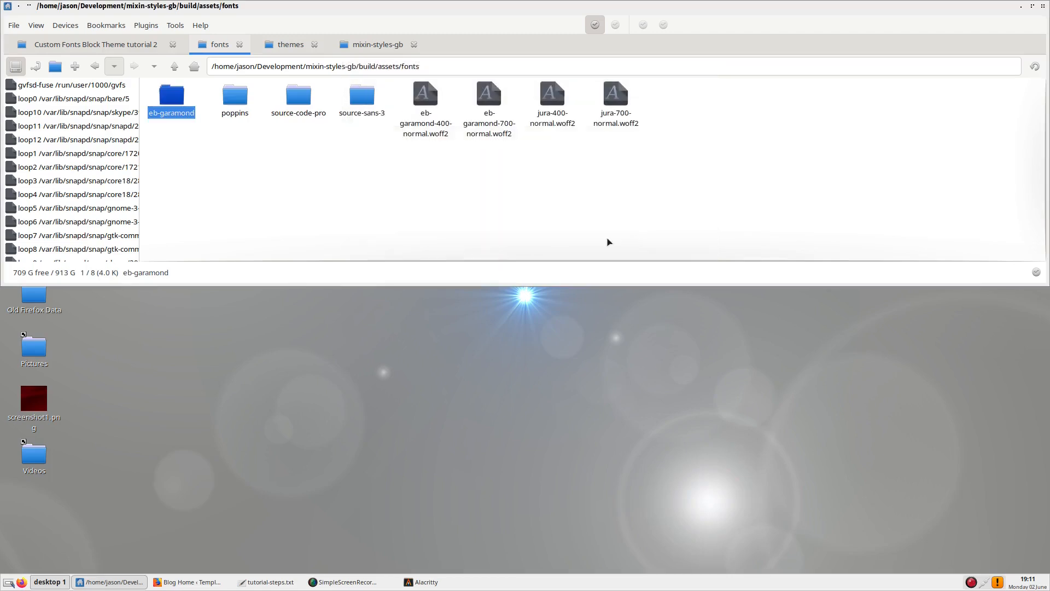
- Move eb-garamond-400-normal.woff2 and eb-garamond-700-normal.woff2 from the fonts folder into the eb-garamond folder
left_click(426, 98)
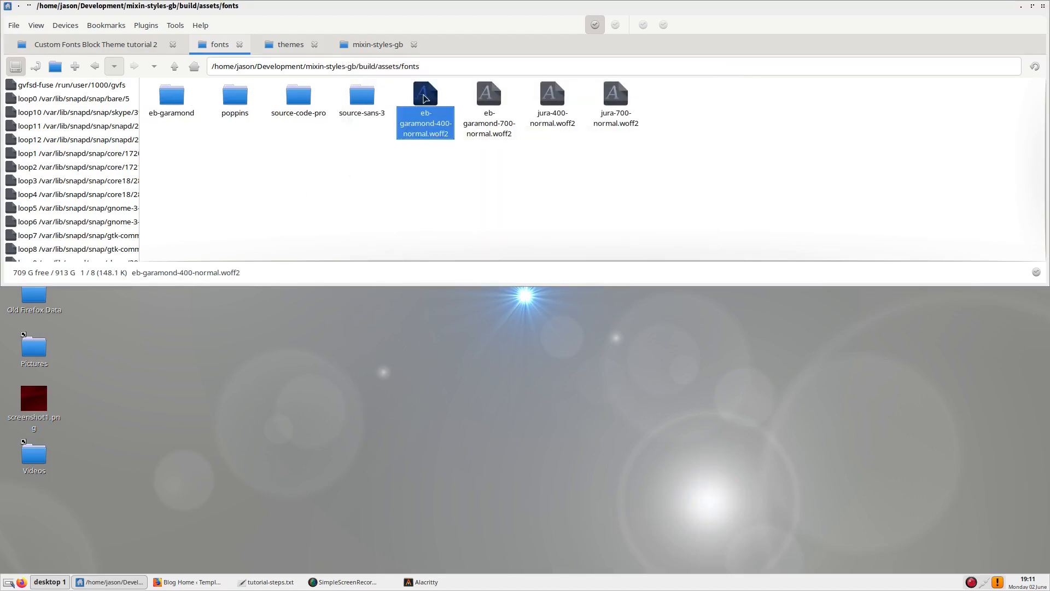
left_click(494, 97, "ctrl")
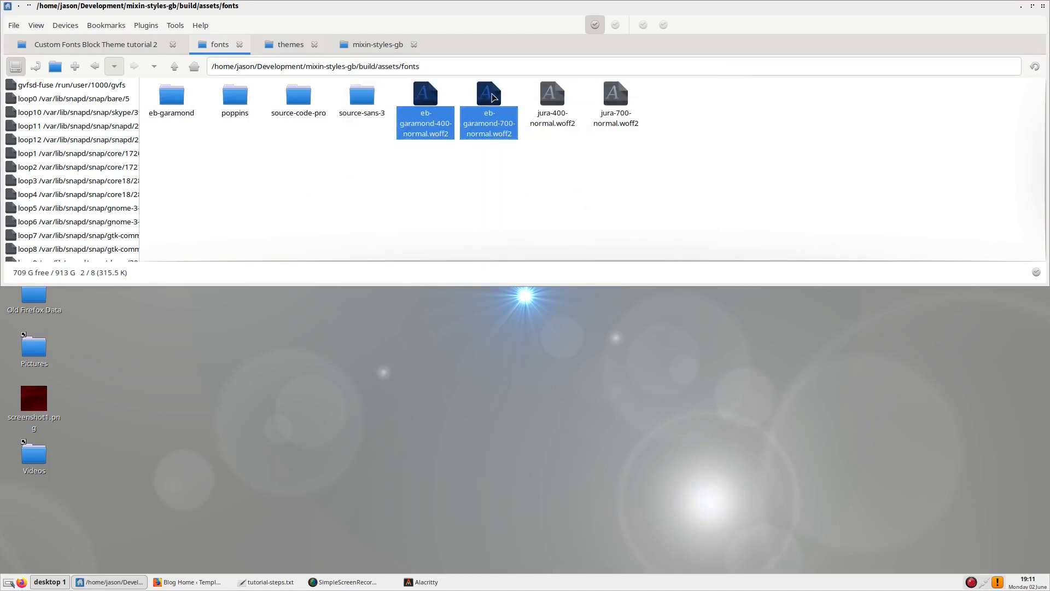
right_click(492, 97)
left_click(521, 164)
double_click(172, 97)
right_click(276, 132)
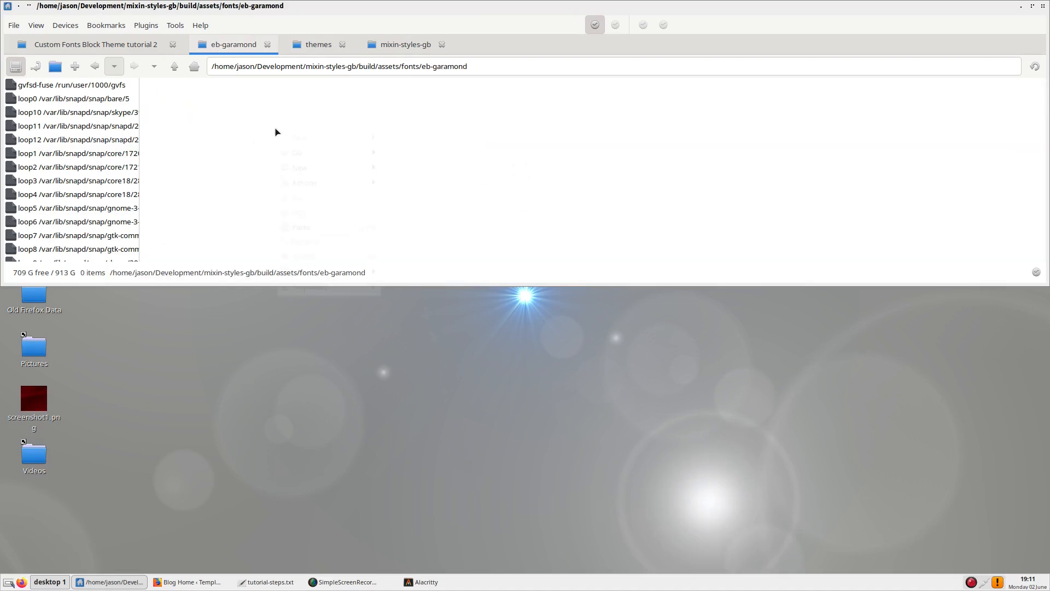
left_click(306, 227)
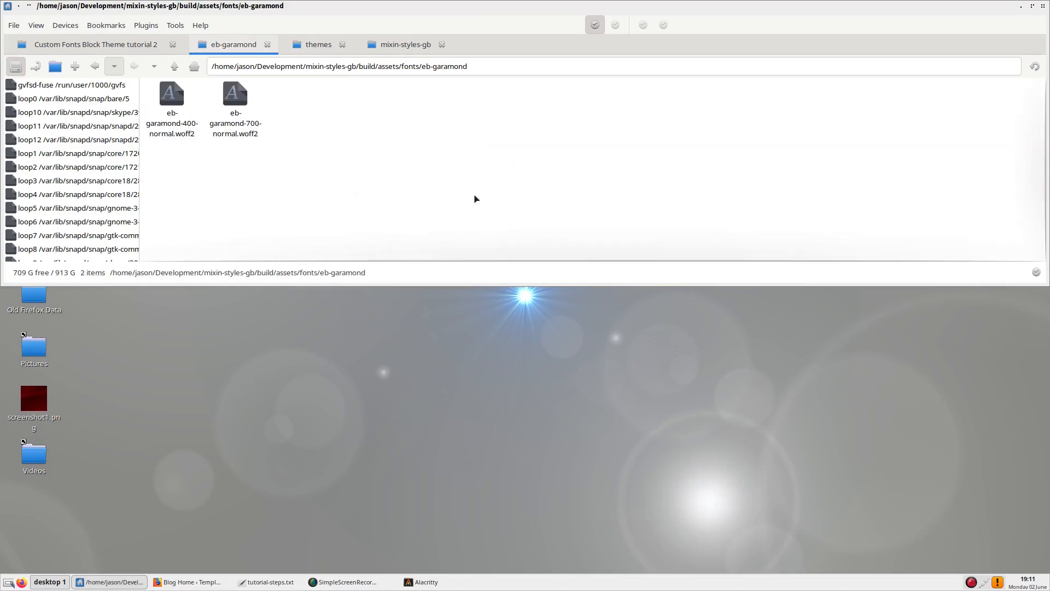
- Return to the fonts folder and create a new folder named jura in it
key("BackSpace")
right_click(554, 155)
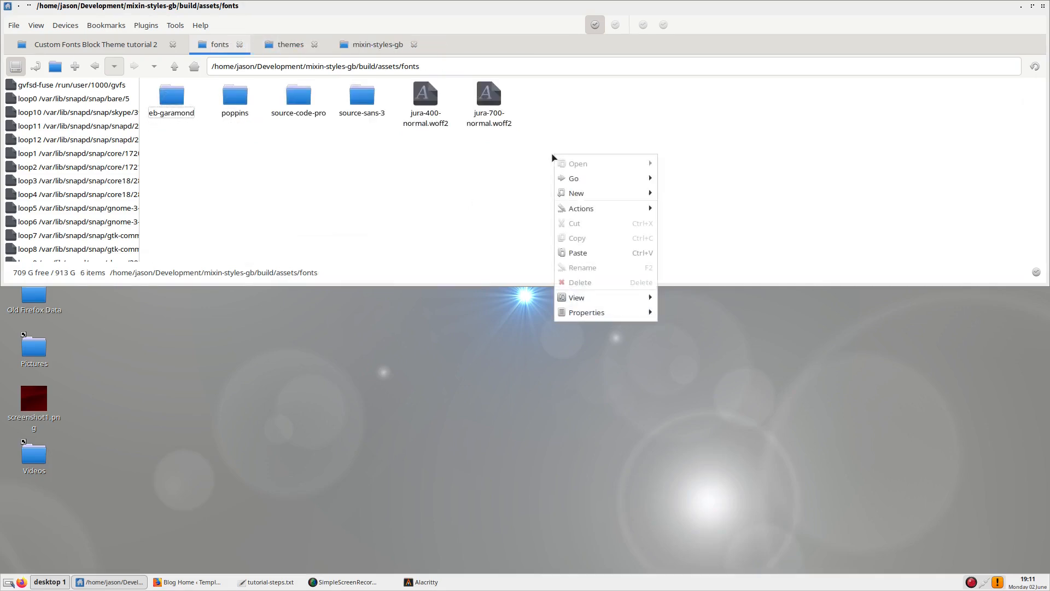
mouse_move(595, 195)
left_click(688, 209)
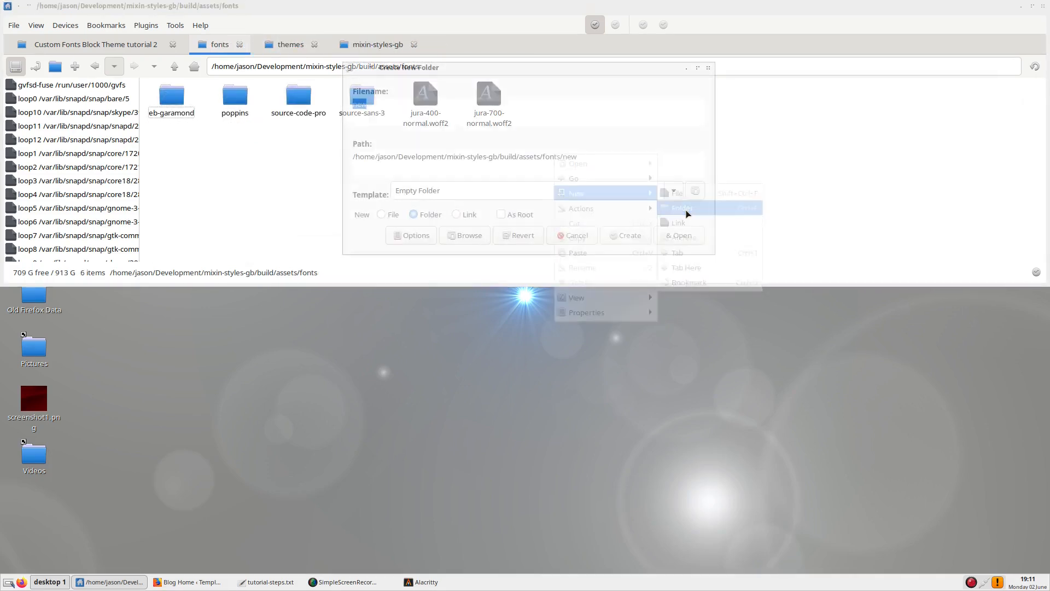
type("jura")
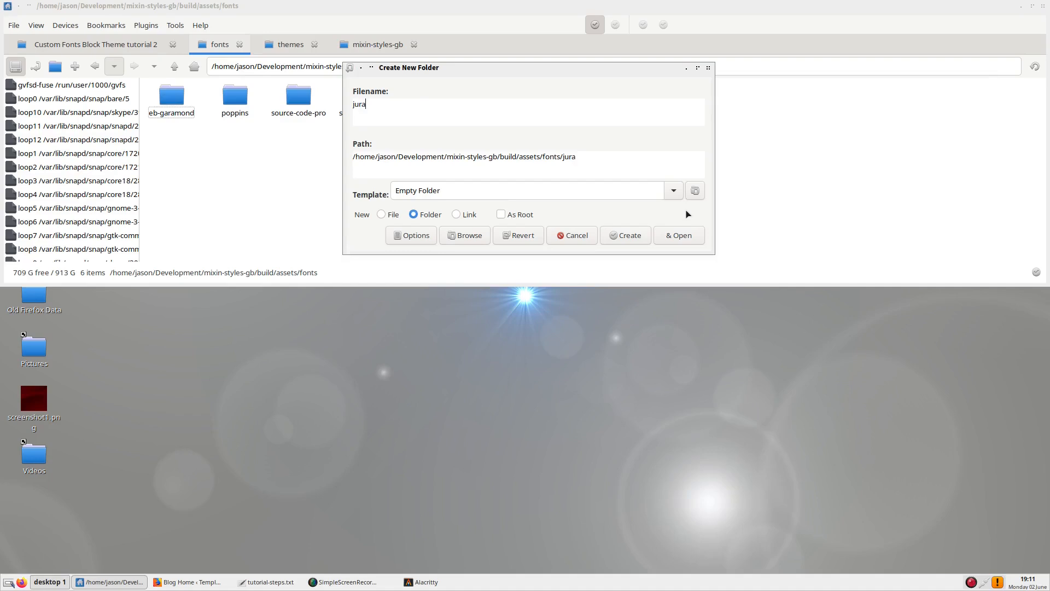
left_click(628, 241)
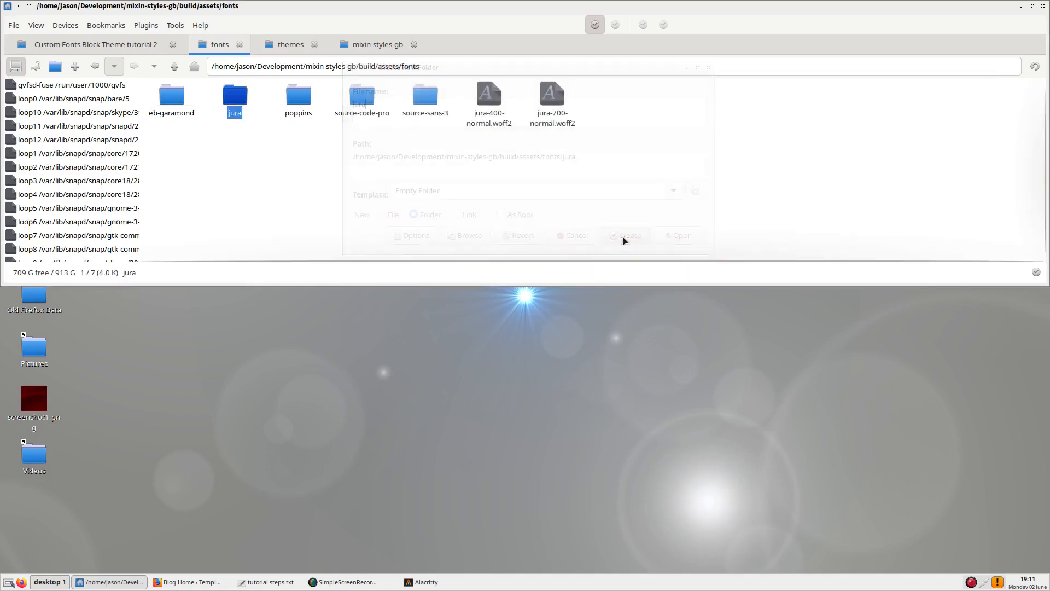
- Move jura-400-normal.woff2 and jura-700-normal.woff2 from the fonts folder into the jura folder
left_click(493, 102)
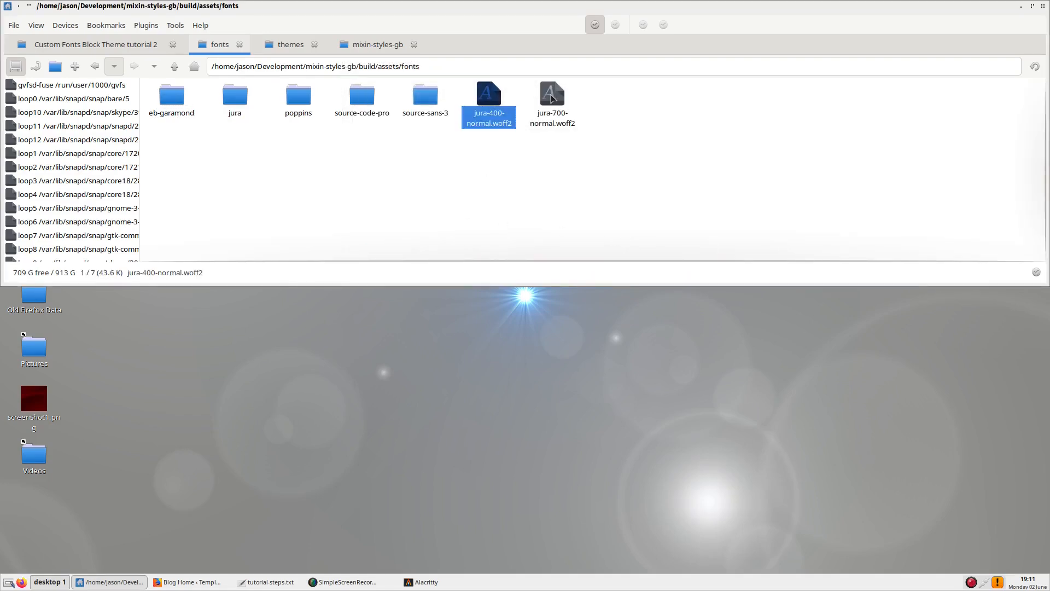
left_click(553, 99, "ctrl")
right_click(553, 98)
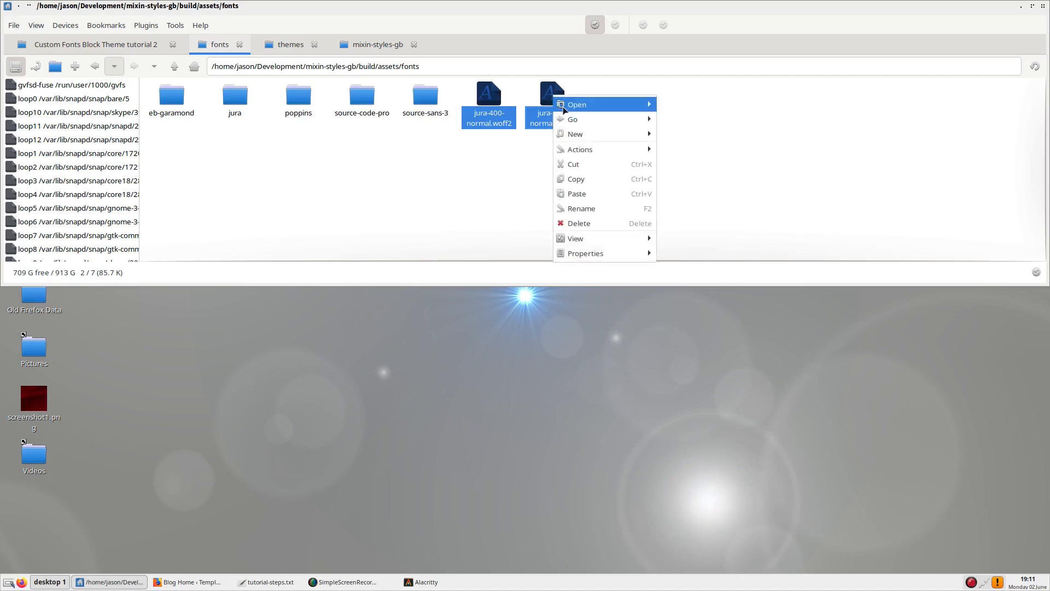
left_click(589, 165)
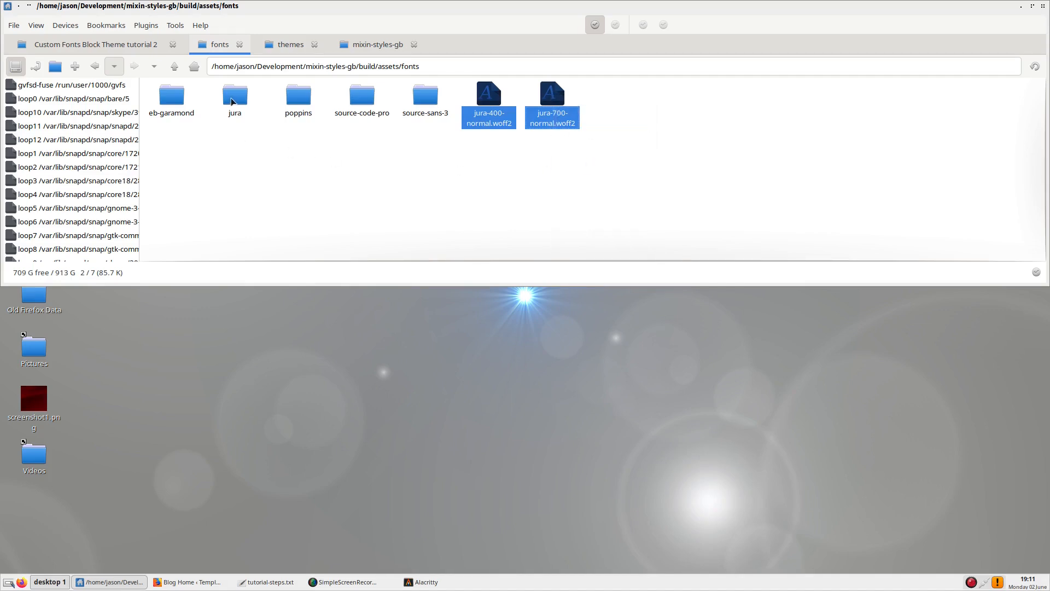
double_click(233, 99)
right_click(282, 118)
left_click(331, 211)
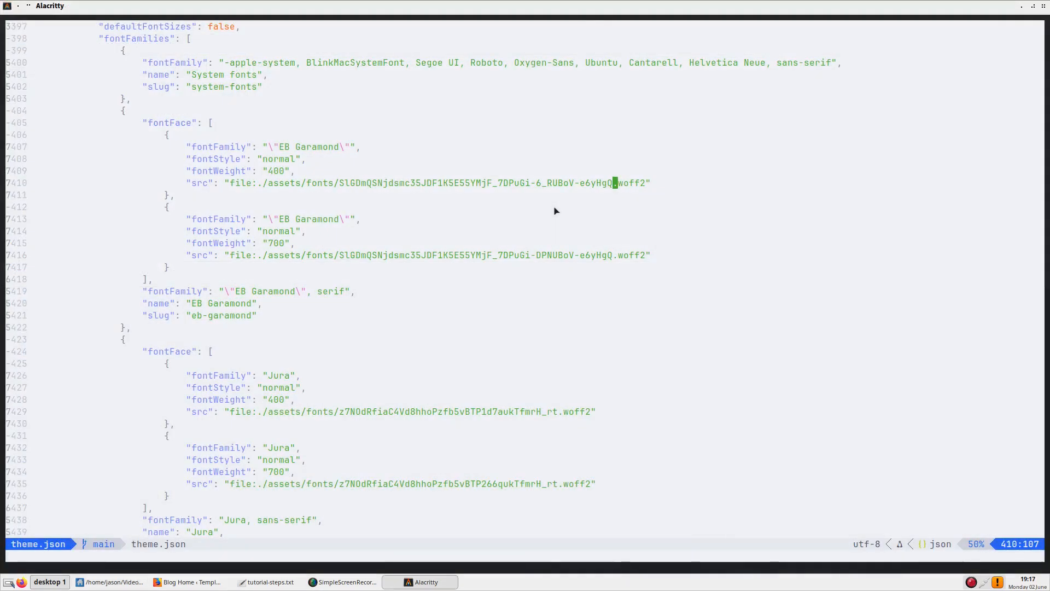
- In theme.json, set the EB Garamond 400 src to file:./assets/fonts/eb-garamond/eb-garamond-400-normal.woff2 and save the file
key("i")
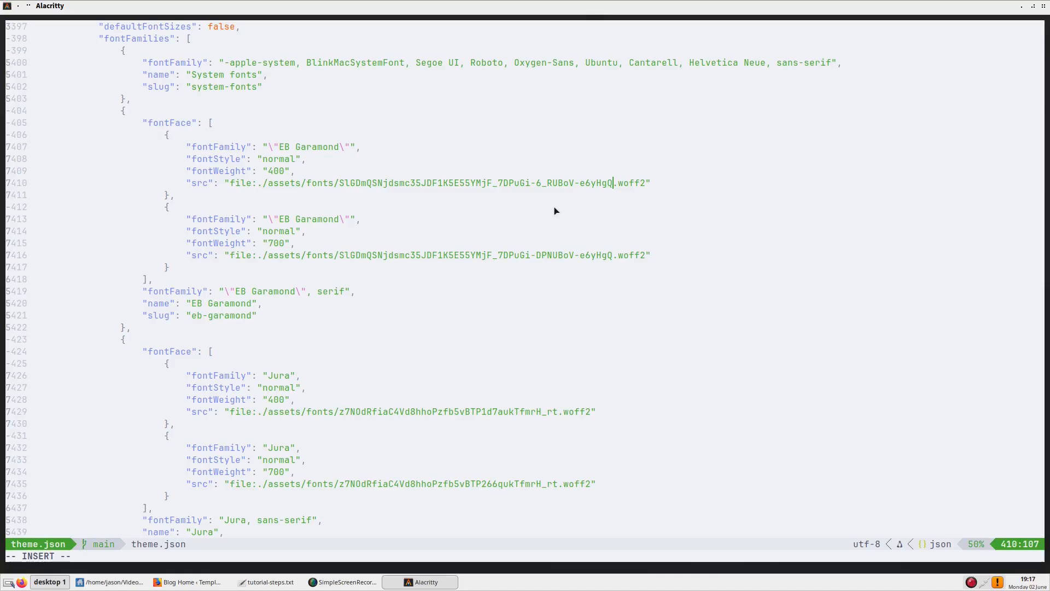
key("BackSpace")
key("BackSpace")
key("BackSpace")
key("BackSpace")
key("BackSpace")
key("BackSpace")
key("BackSpace")
key("BackSpace")
key("BackSpace")
key("BackSpace")
key("BackSpace")
key("BackSpace")
key("BackSpace")
key("BackSpace")
key("BackSpace")
key("BackSpace")
key("BackSpace")
key("BackSpace")
key("BackSpace")
key("BackSpace")
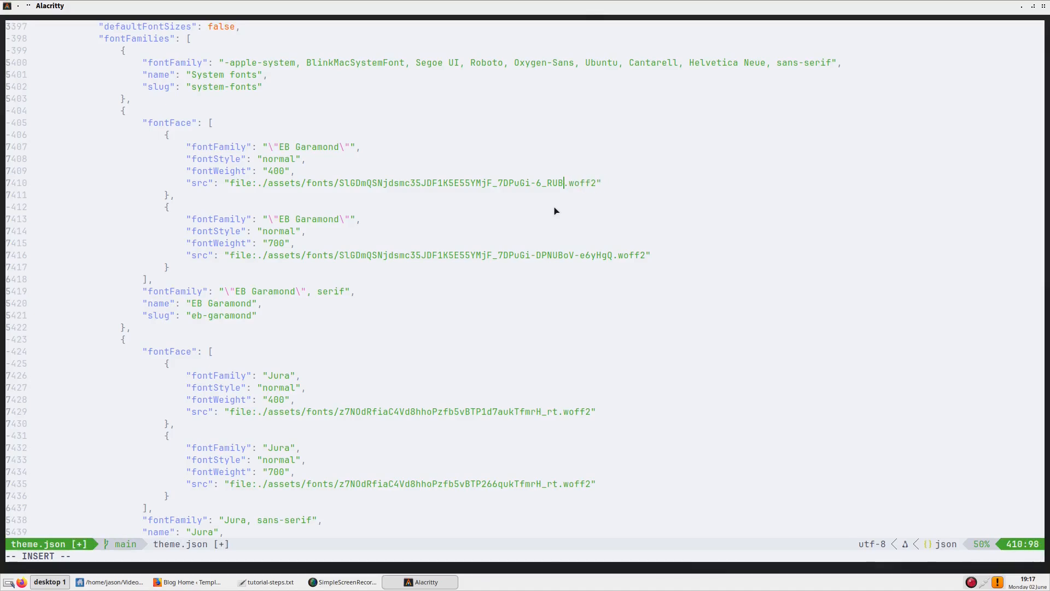
key("BackSpace")
key("BackSpace")
key("BackSpace")
key("BackSpace")
key("BackSpace")
key("BackSpace")
key("BackSpace")
key("BackSpace")
key("BackSpace")
key("BackSpace")
key("BackSpace")
key("BackSpace")
key("BackSpace")
key("BackSpace")
key("BackSpace")
key("BackSpace")
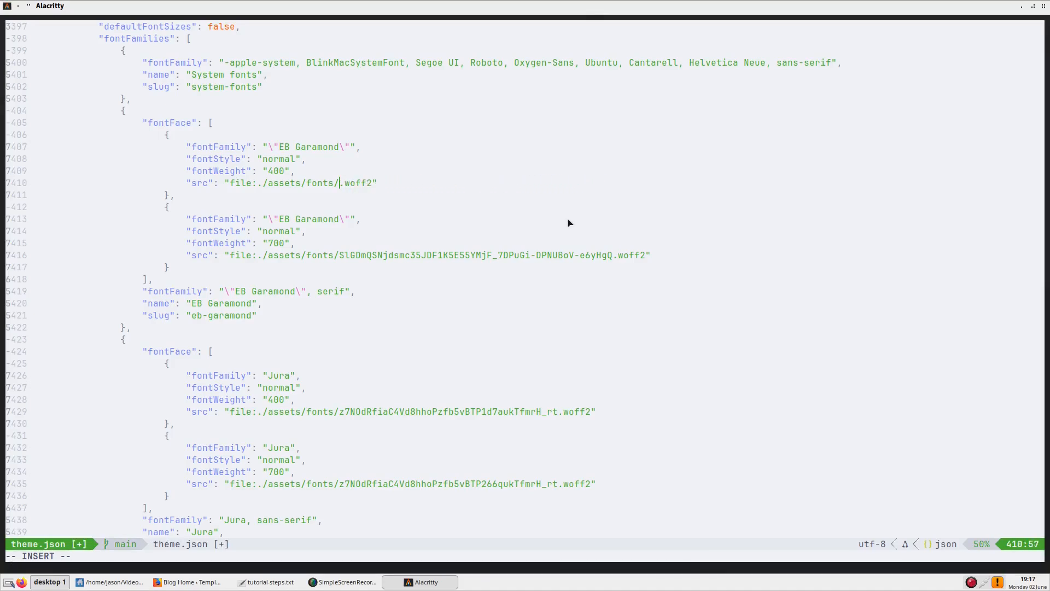
type("eb-garamond/eb-garamond-400-normal")
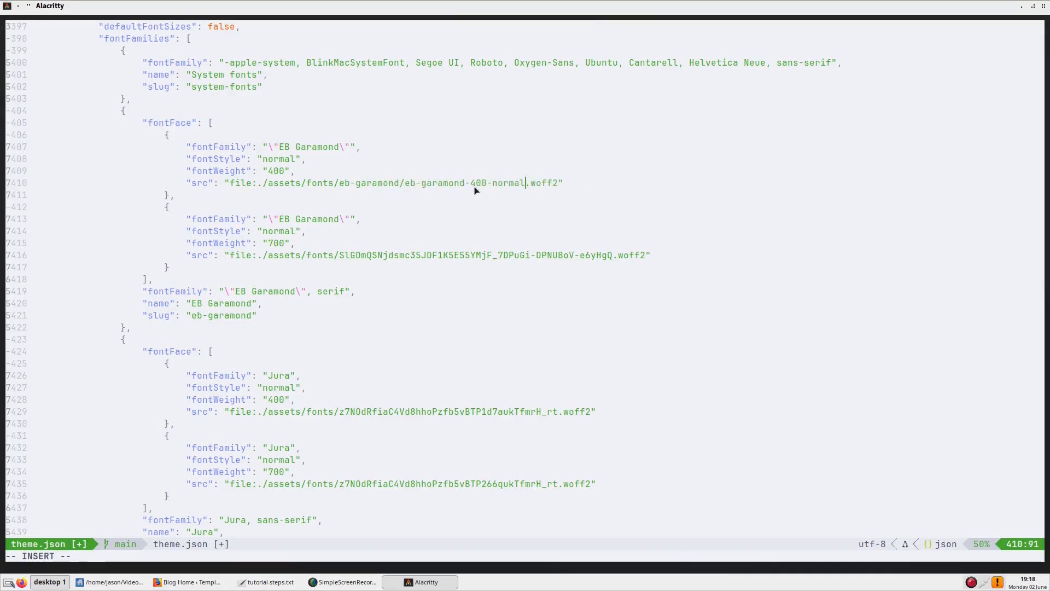
key("Escape")
type(":w")
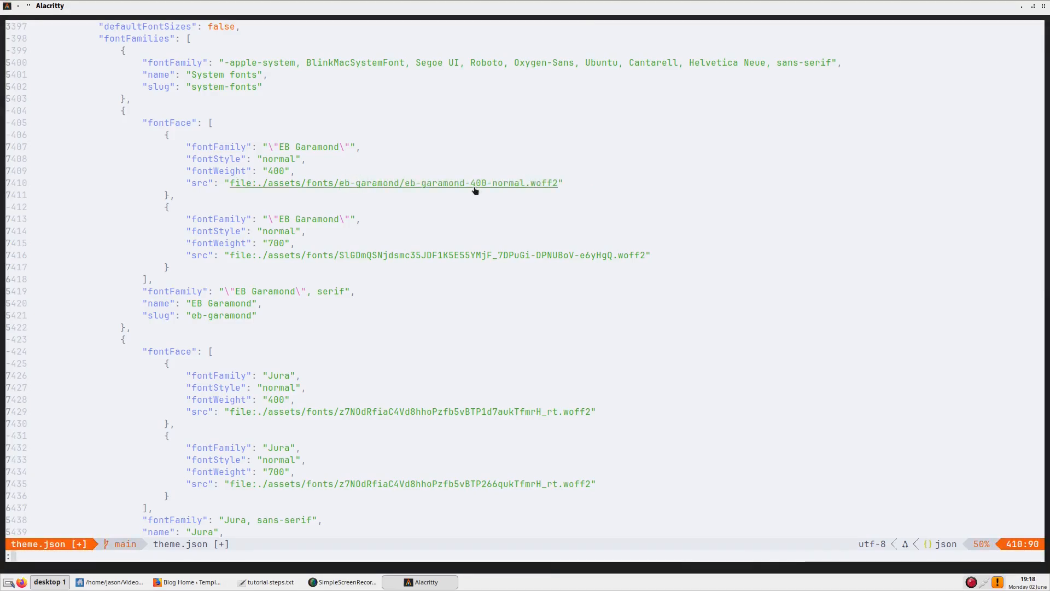
key("Return")
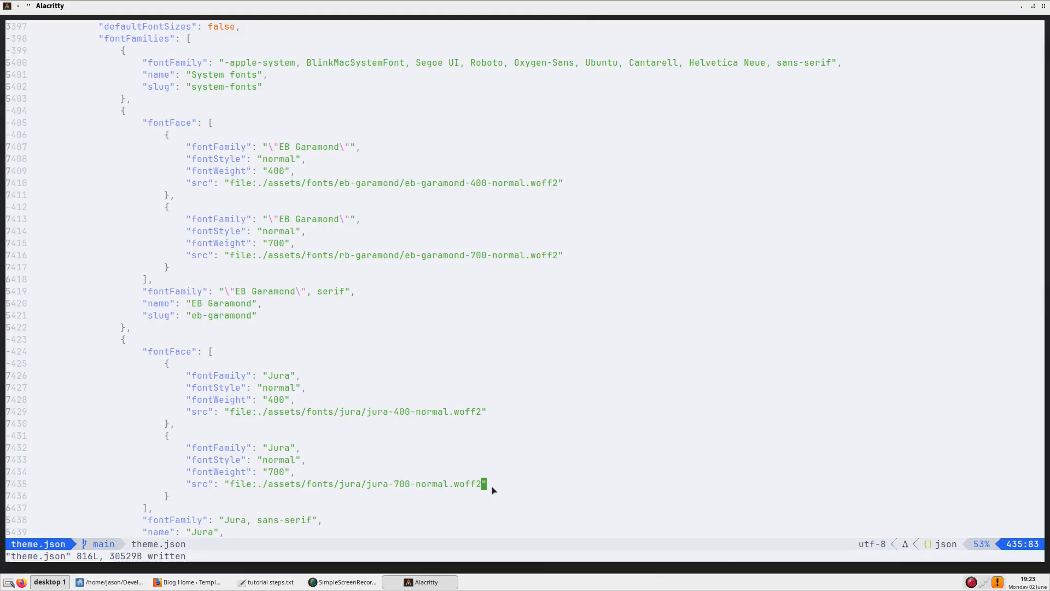
- Switch to the WordPress site editor in Firefox, reload it, and reset the theme's styles, templates and template parts
key("alt+Tab")
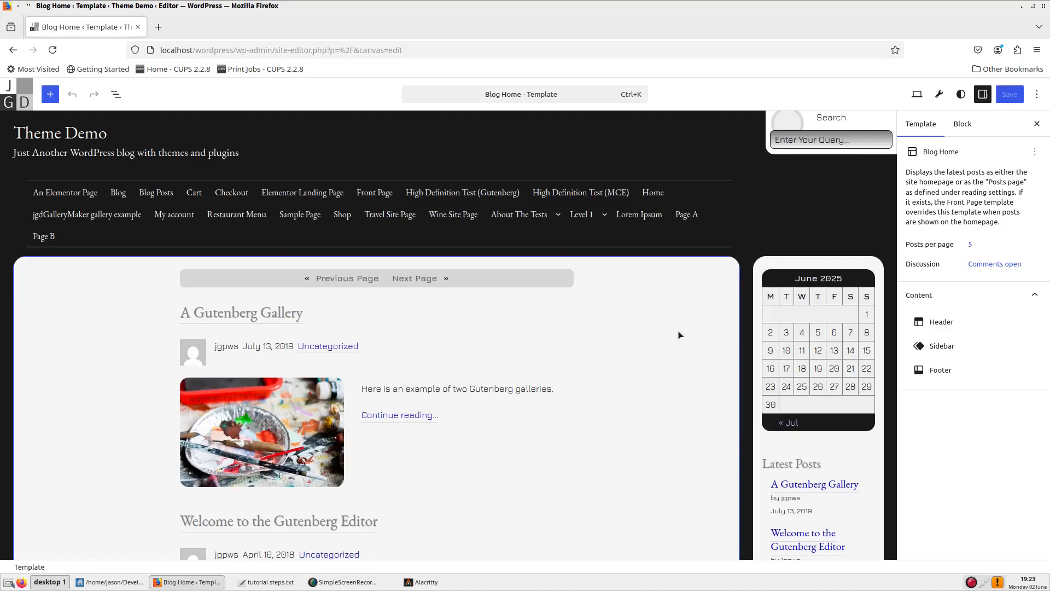
key("F5")
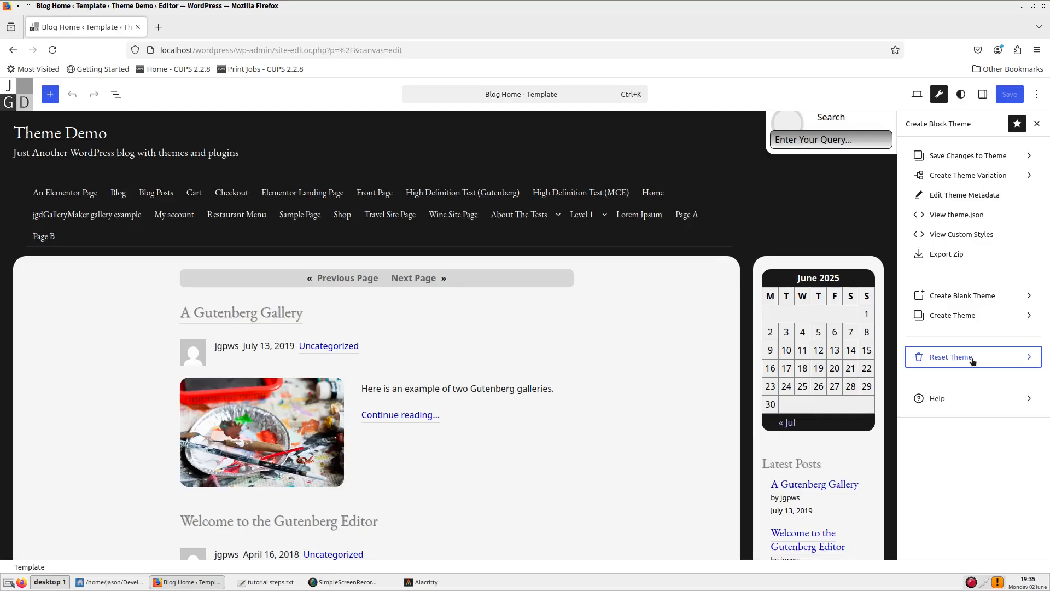
left_click(973, 362)
left_click(988, 303)
left_click(631, 339)
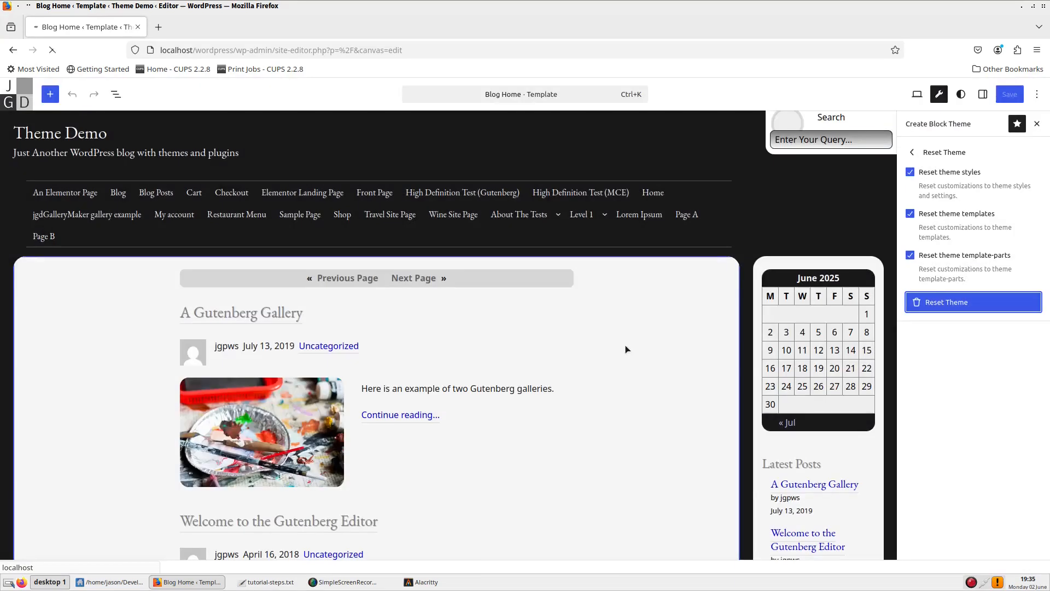
left_click(627, 344)
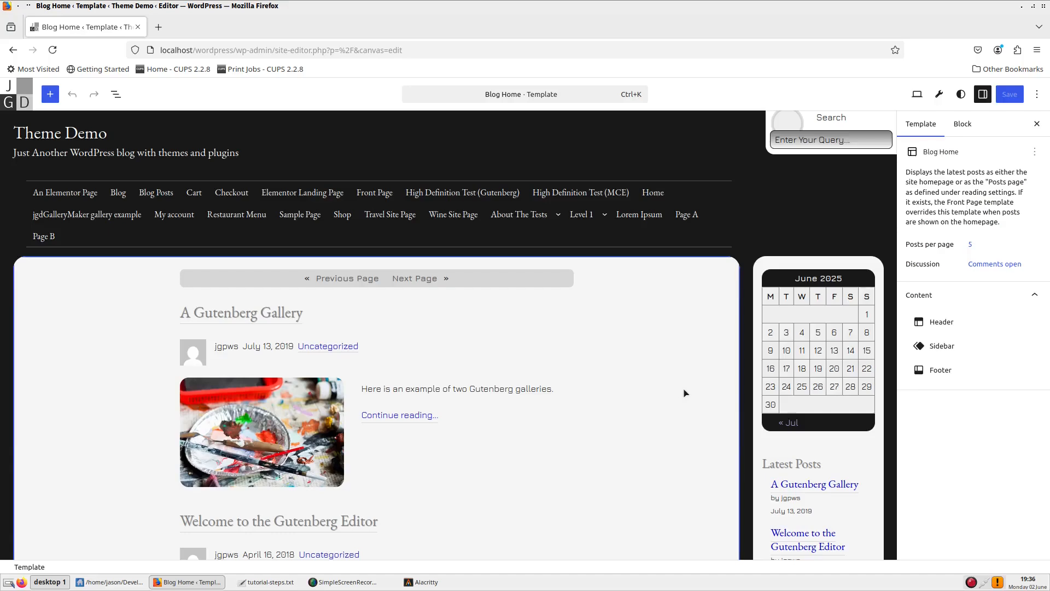
- Delete the custom Poppins font with all its variants from the font library, keeping the theme's own Poppins
left_click(962, 95)
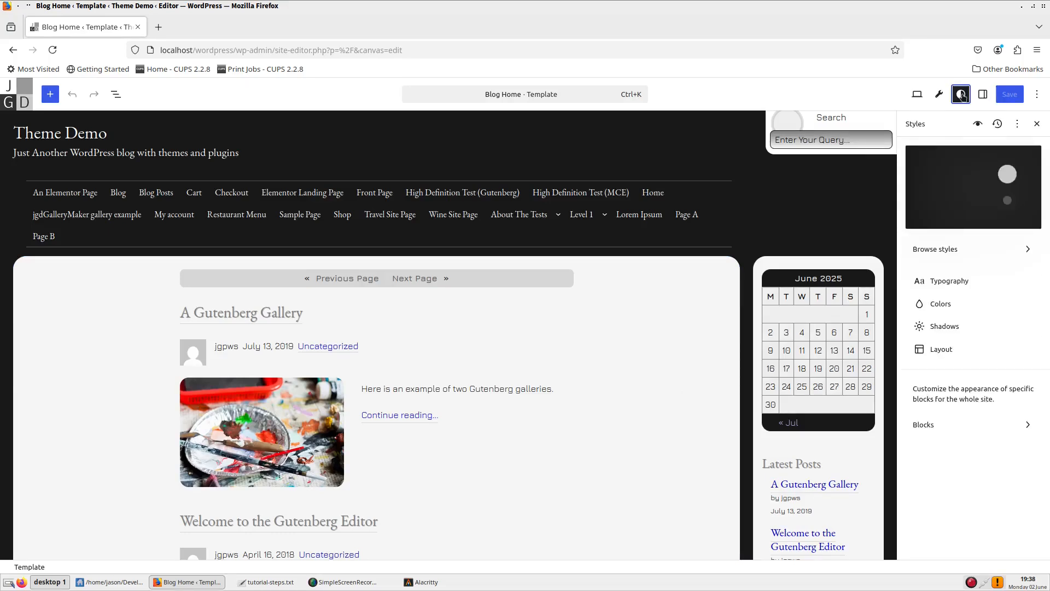
left_click(968, 282)
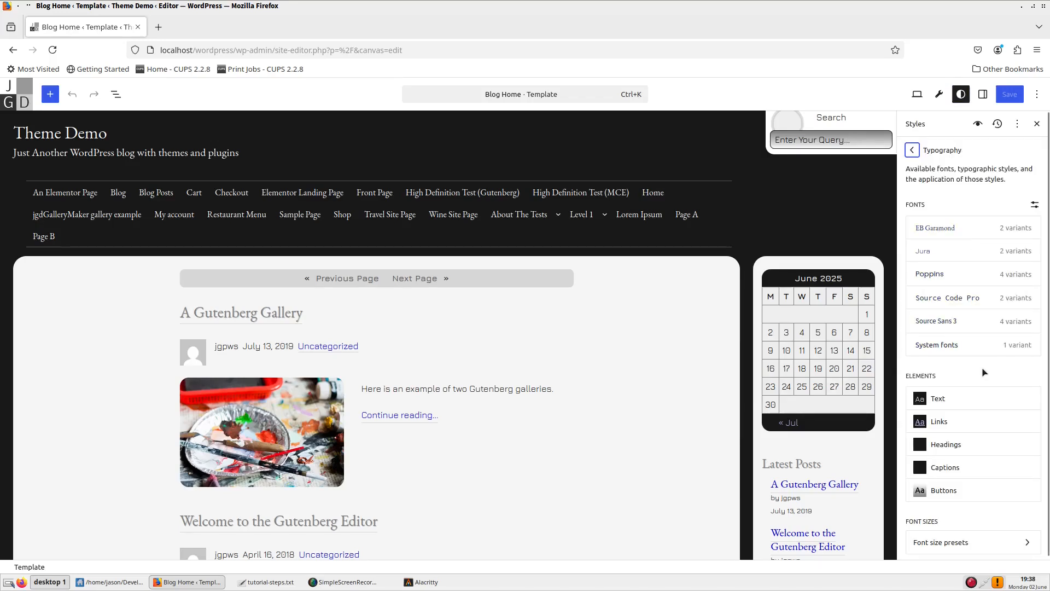
left_click(1035, 206)
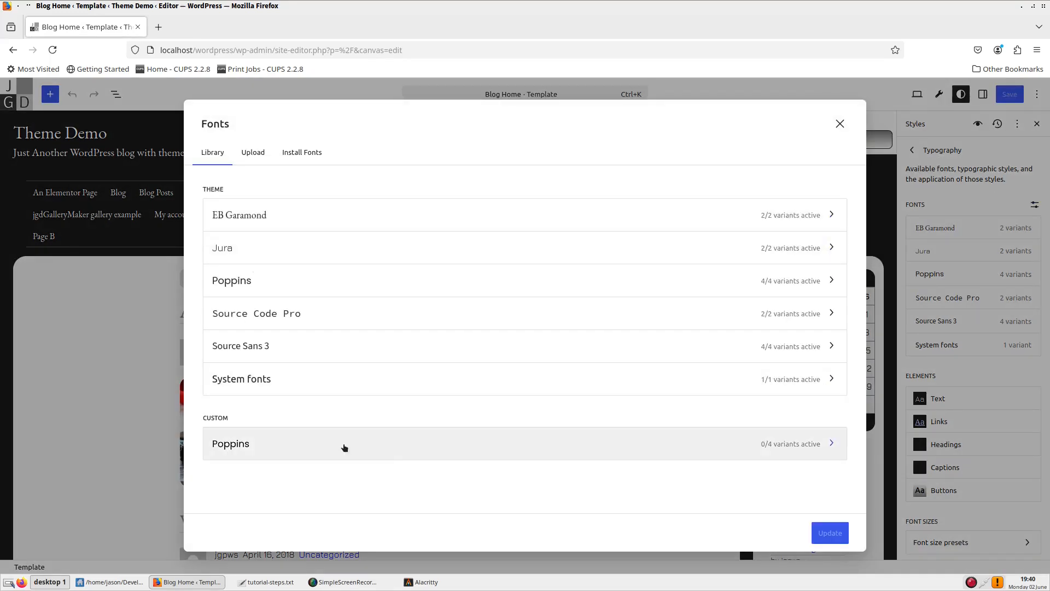
left_click(394, 451)
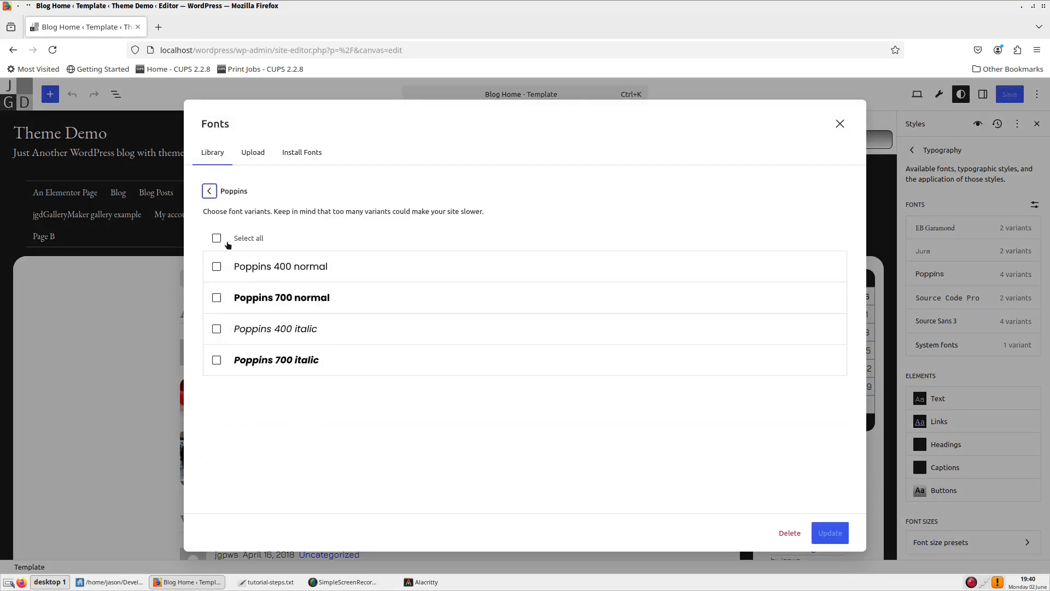
left_click(217, 239)
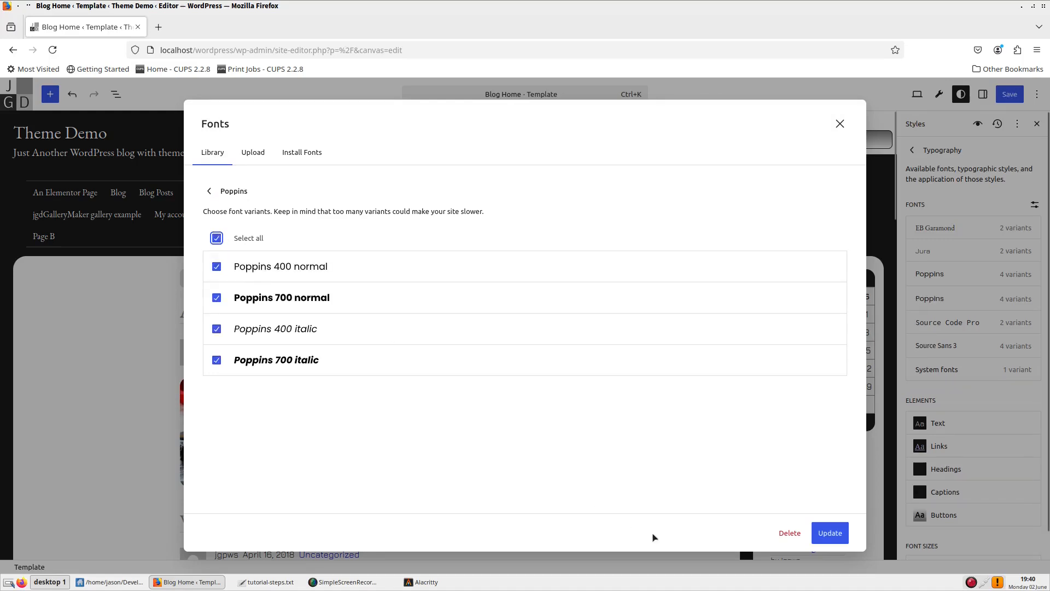
left_click(790, 534)
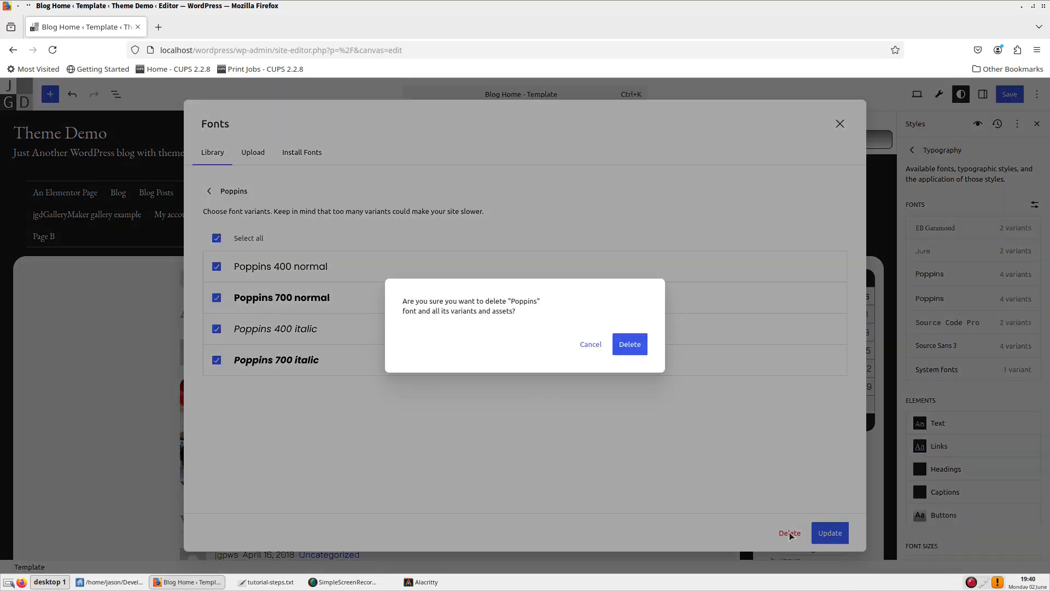
left_click(640, 347)
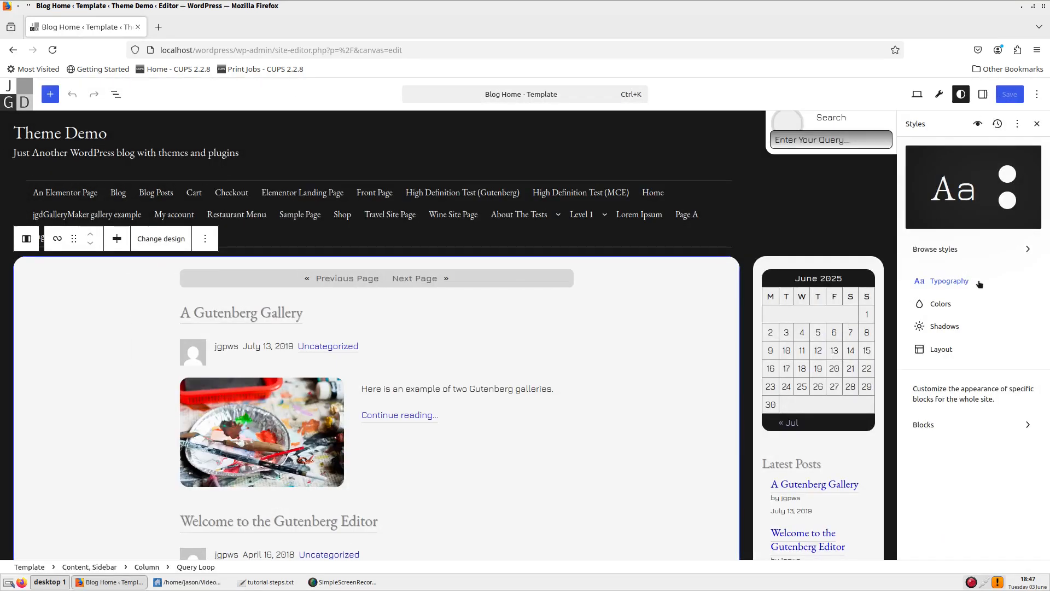
- Set the font of the site-wide Text element to Poppins in the typography styles
left_click(978, 282)
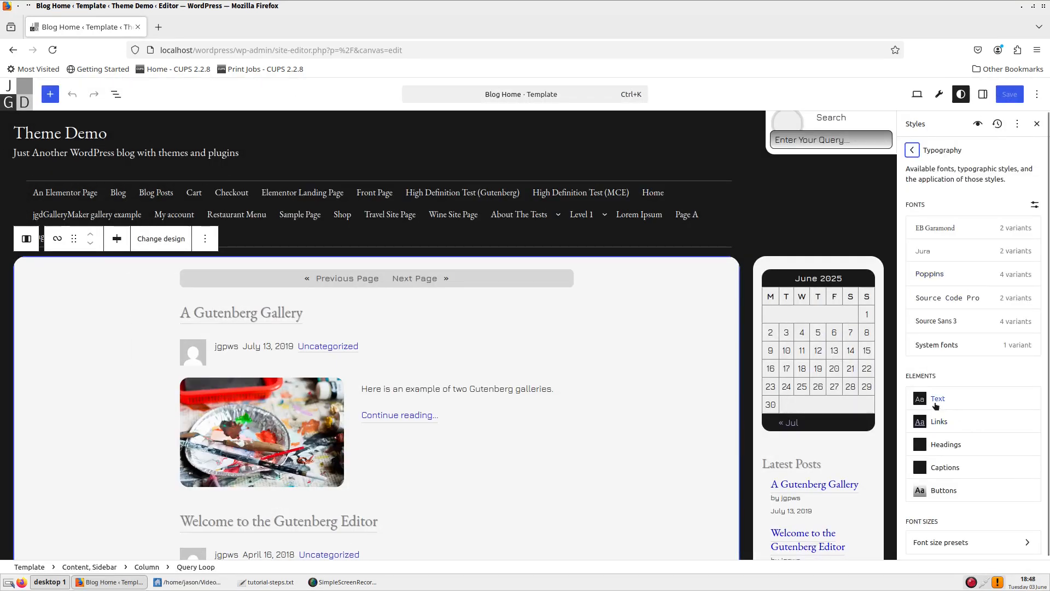
left_click(973, 399)
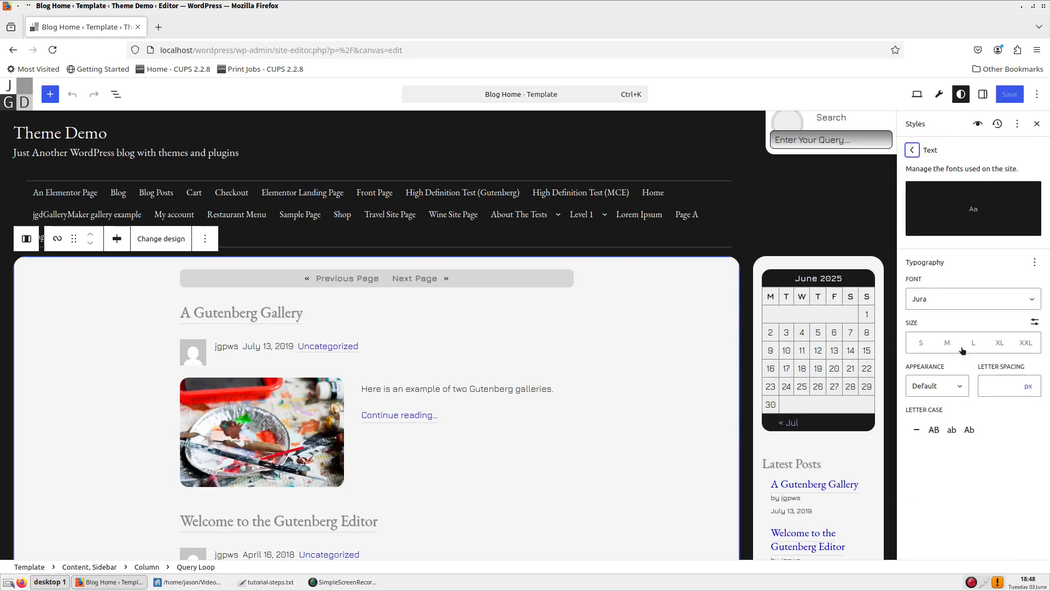
left_click(962, 299)
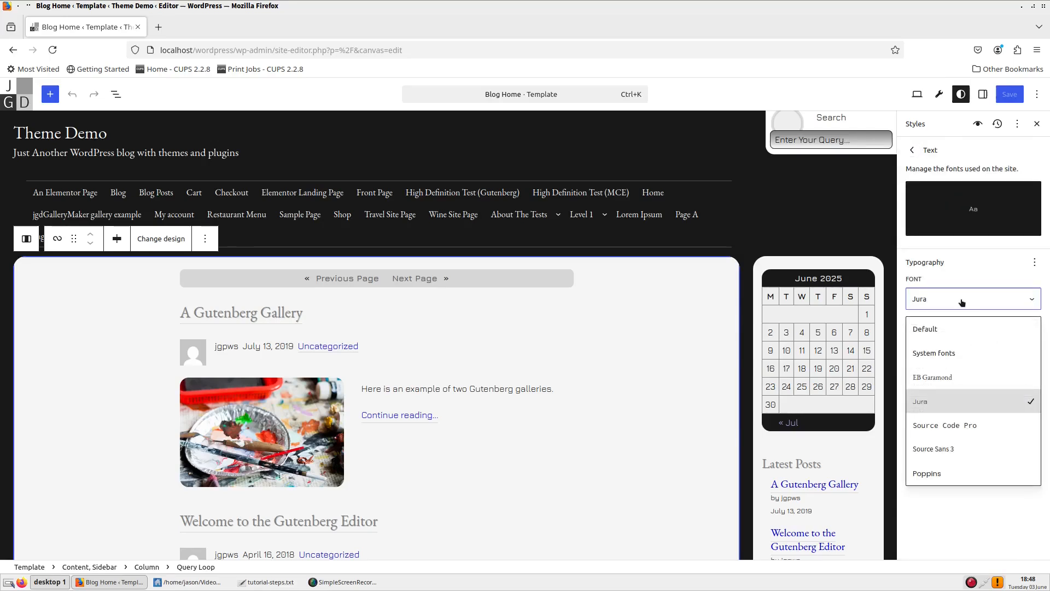
left_click(941, 474)
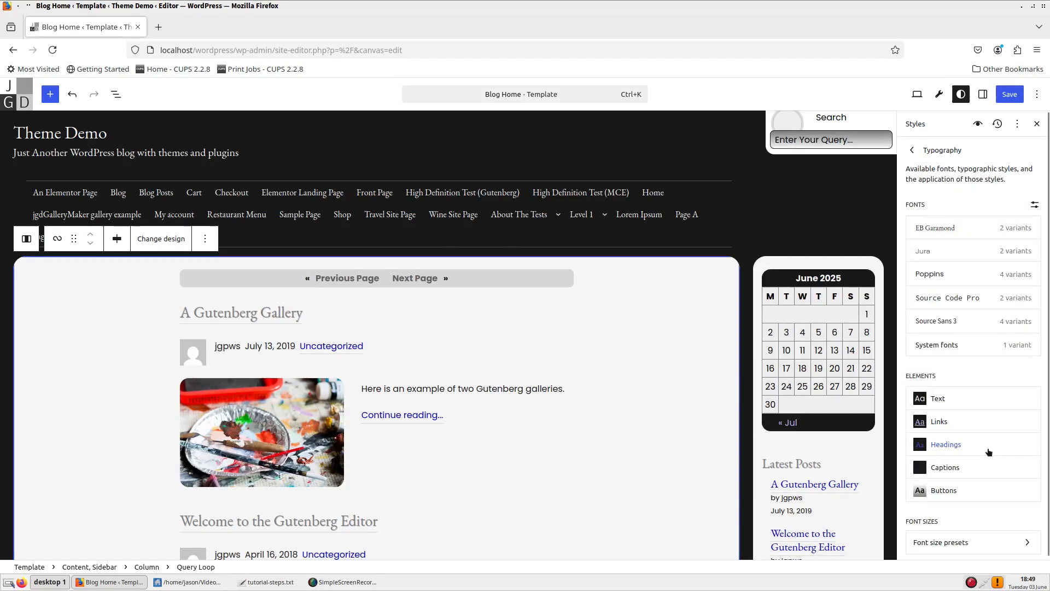
- Set all headings to the Poppins font with Bold appearance and save the custom styles
left_click(991, 448)
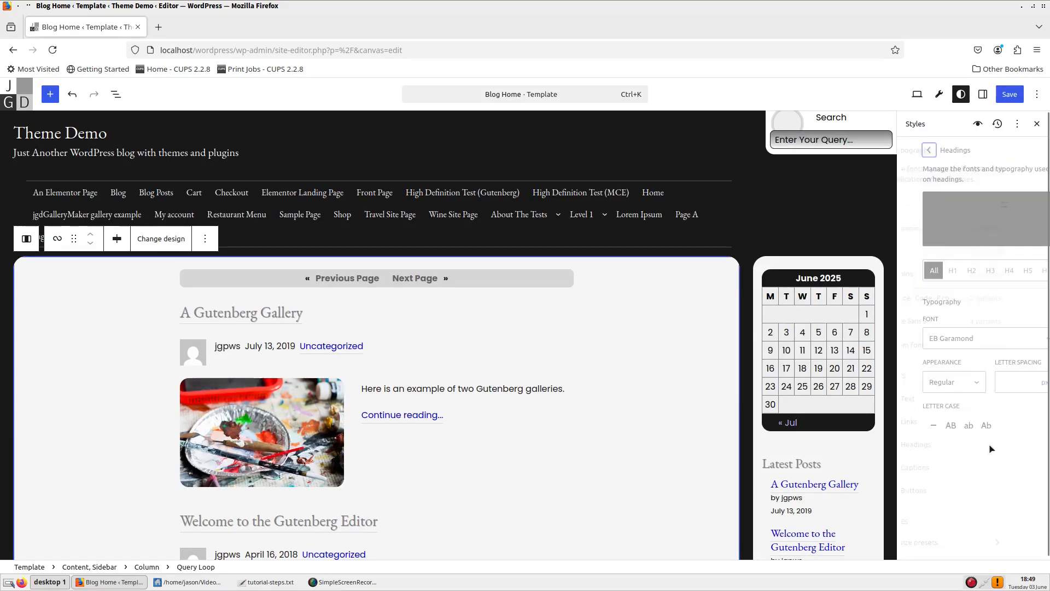
left_click(934, 338)
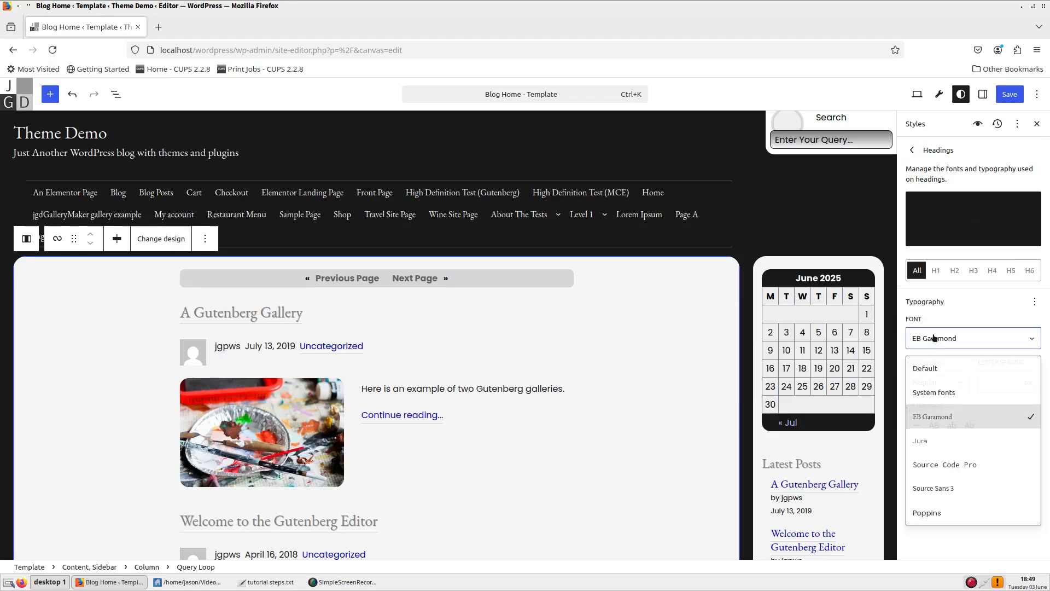
left_click(948, 515)
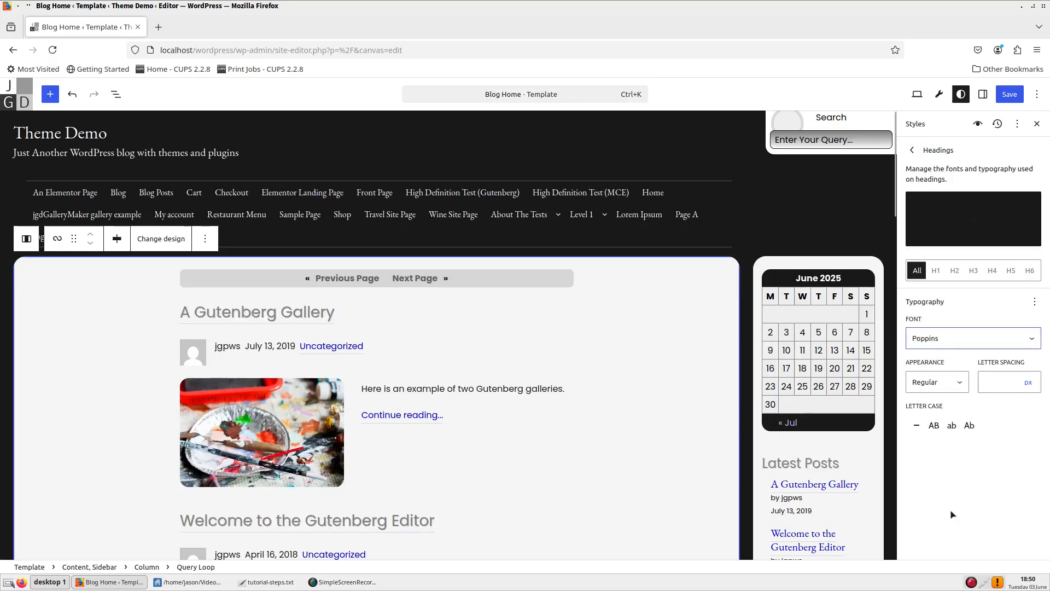
left_click(936, 385)
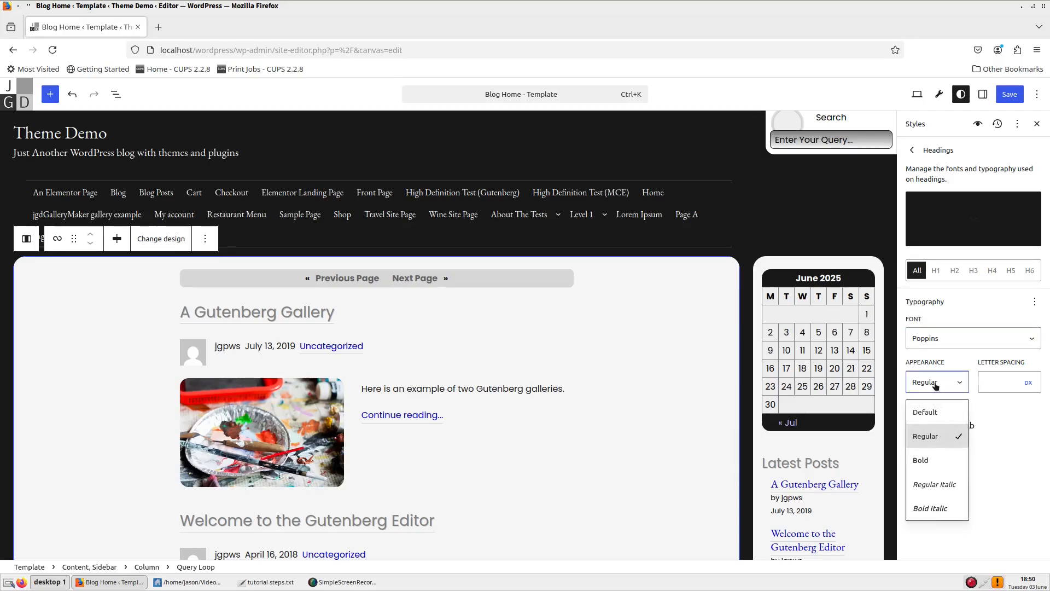
left_click(932, 464)
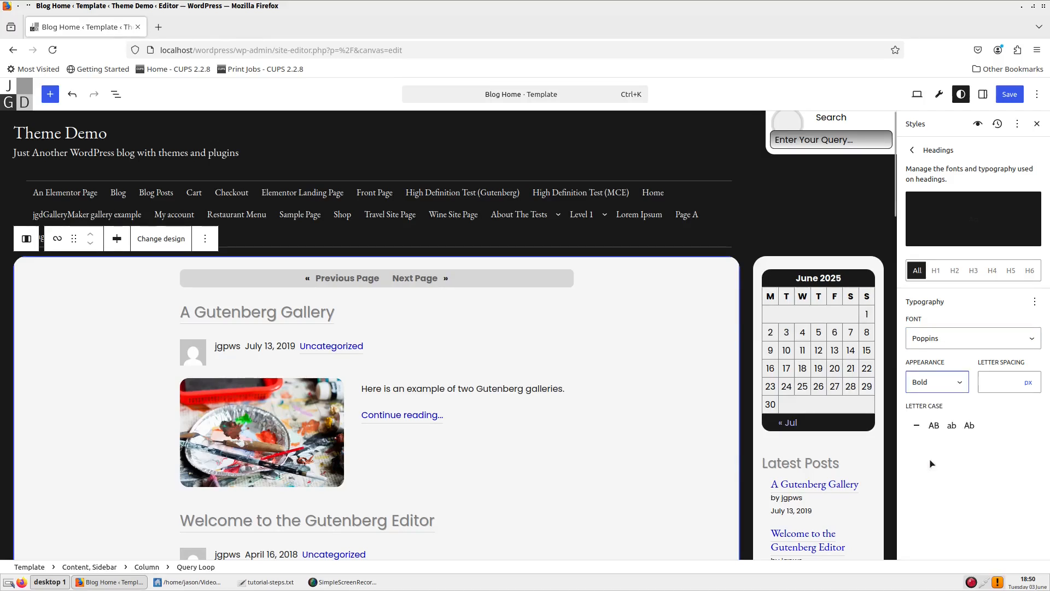
left_click(1010, 94)
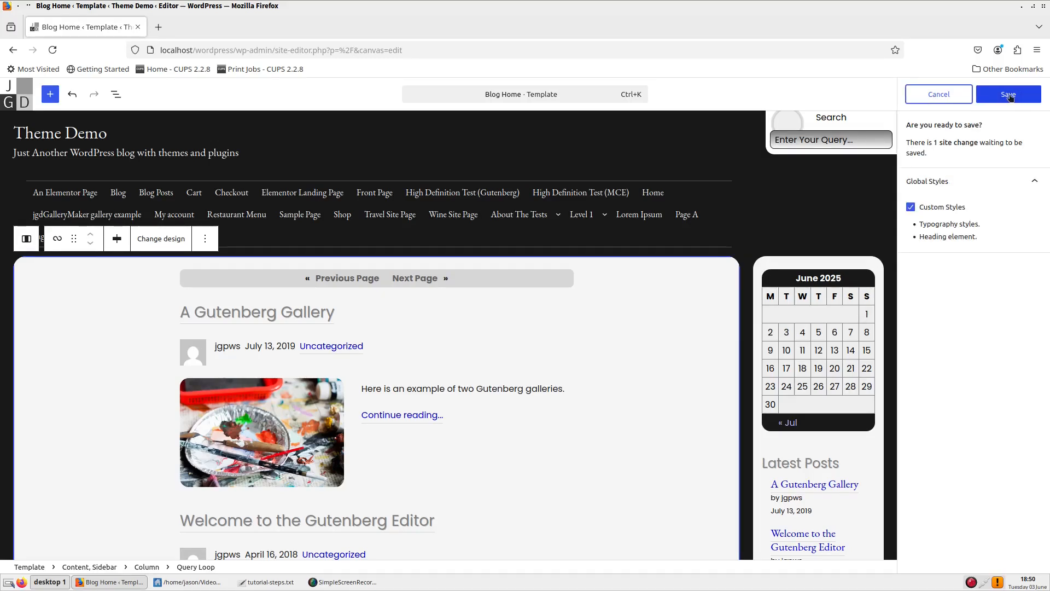
left_click(1010, 94)
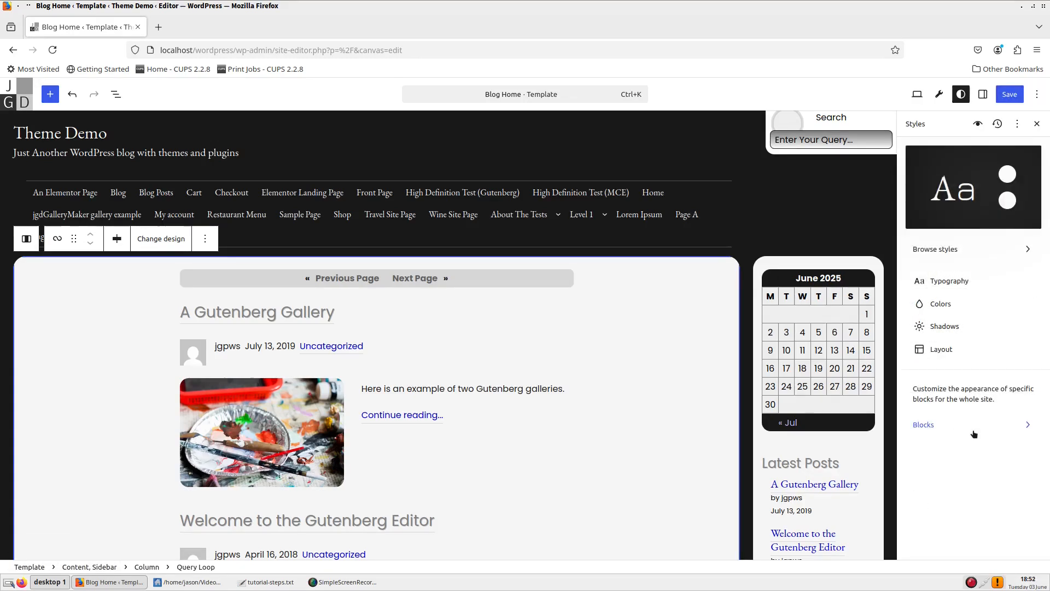
- Set the font of the Site Title block to Poppins in the block styles
left_click(973, 430)
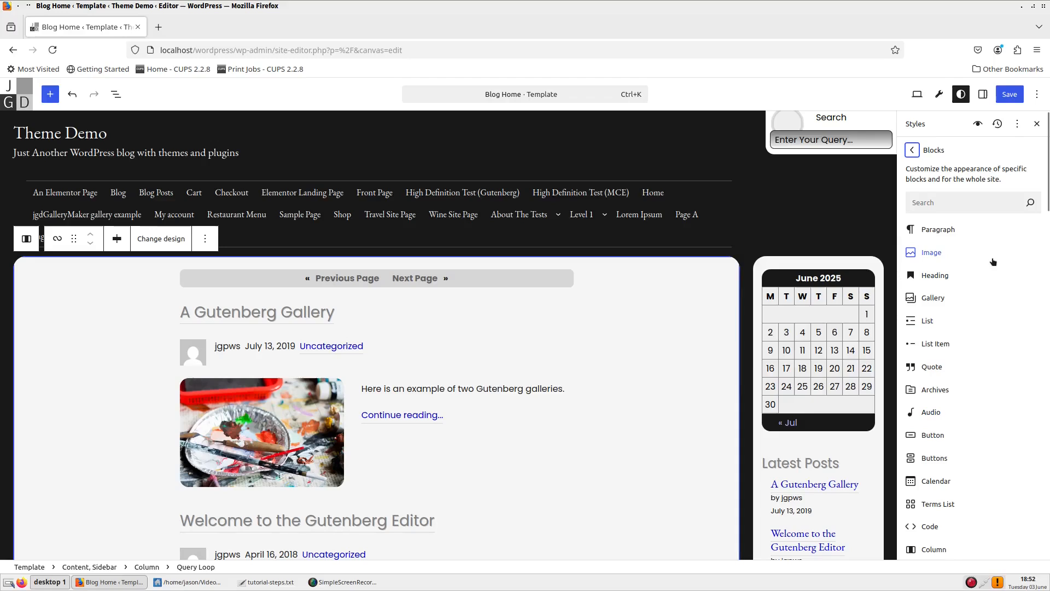
scroll(1011, 290, "down", 15)
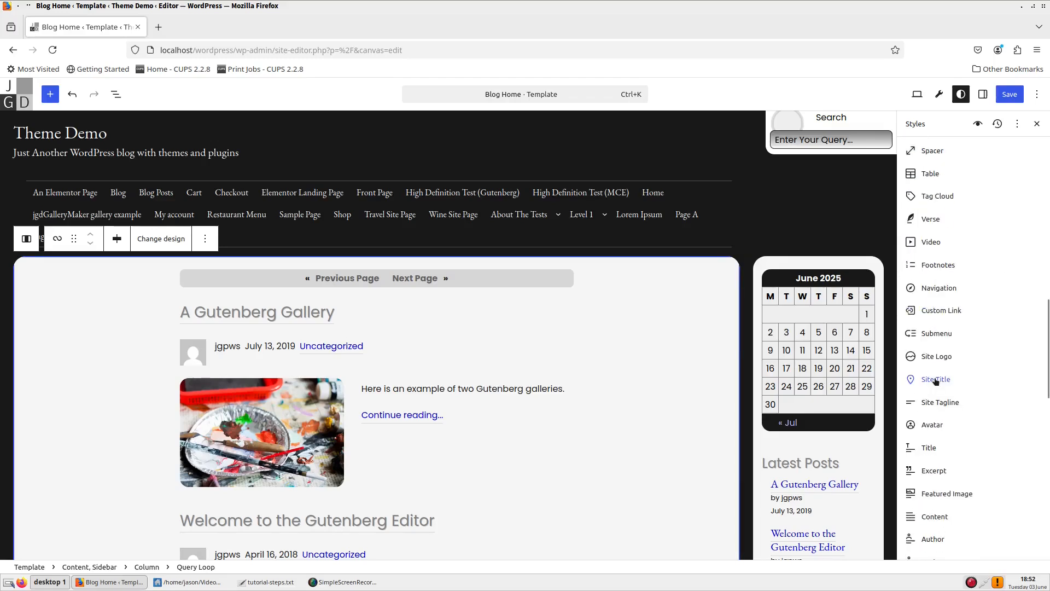
left_click(936, 379)
left_click(964, 406)
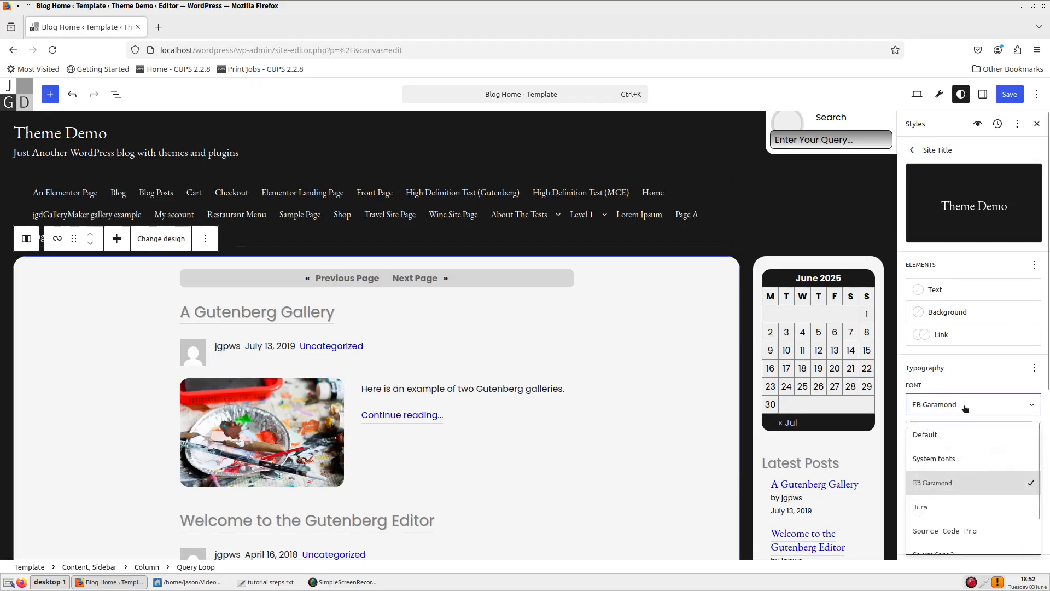
scroll(955, 503, "down", 1)
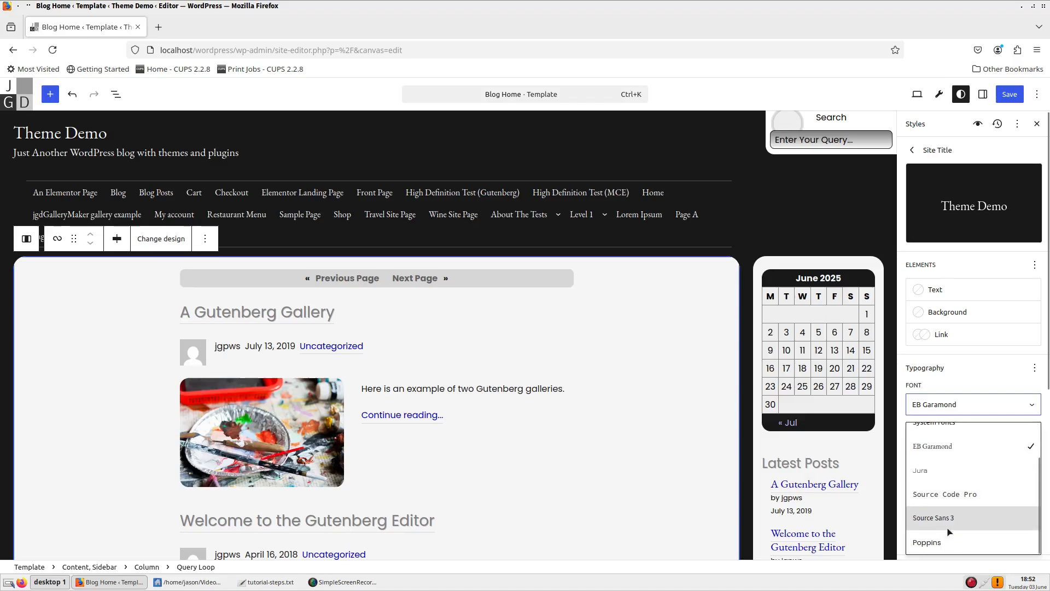
left_click(948, 542)
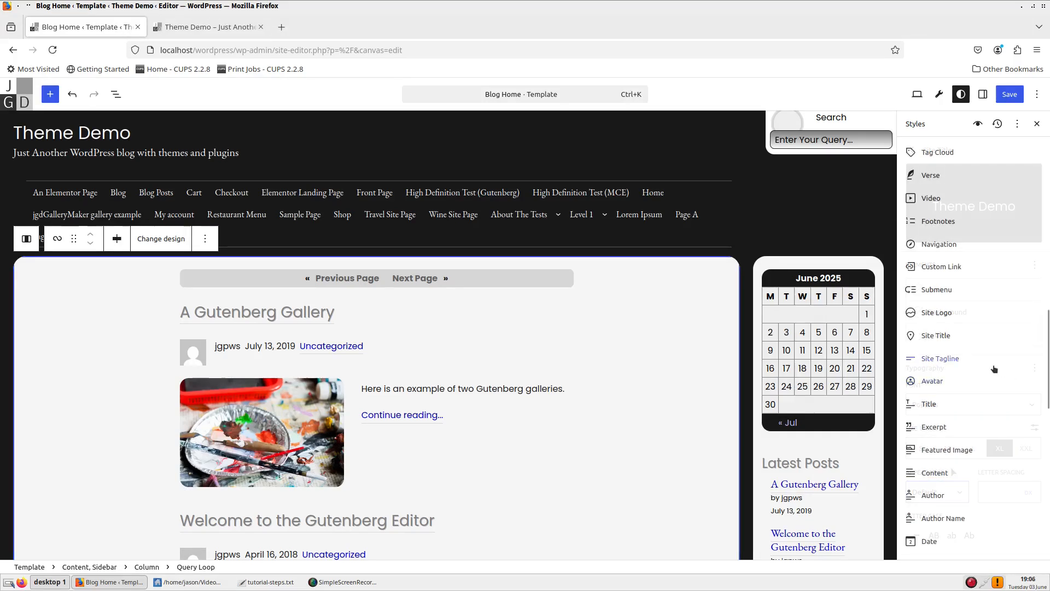
- Set the font of the Site Tagline block to Poppins and save the style changes
left_click(940, 358)
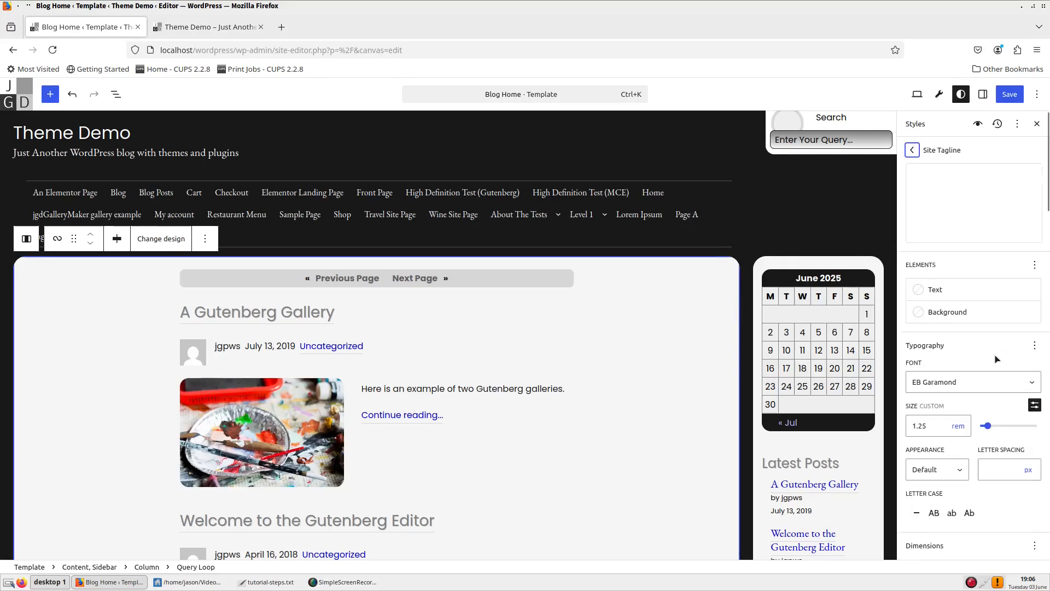
left_click(968, 383)
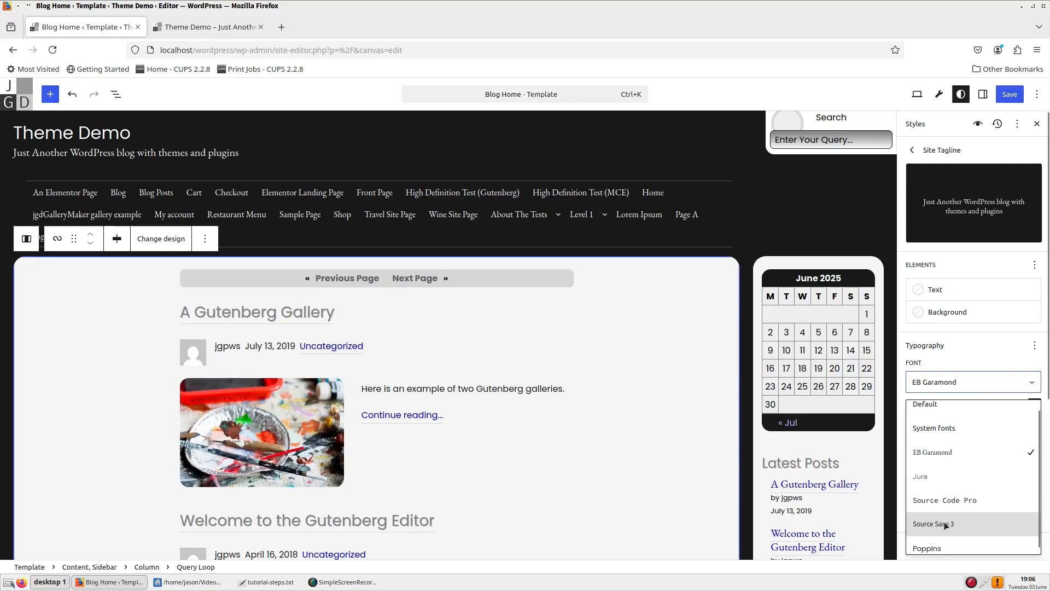
left_click(941, 546)
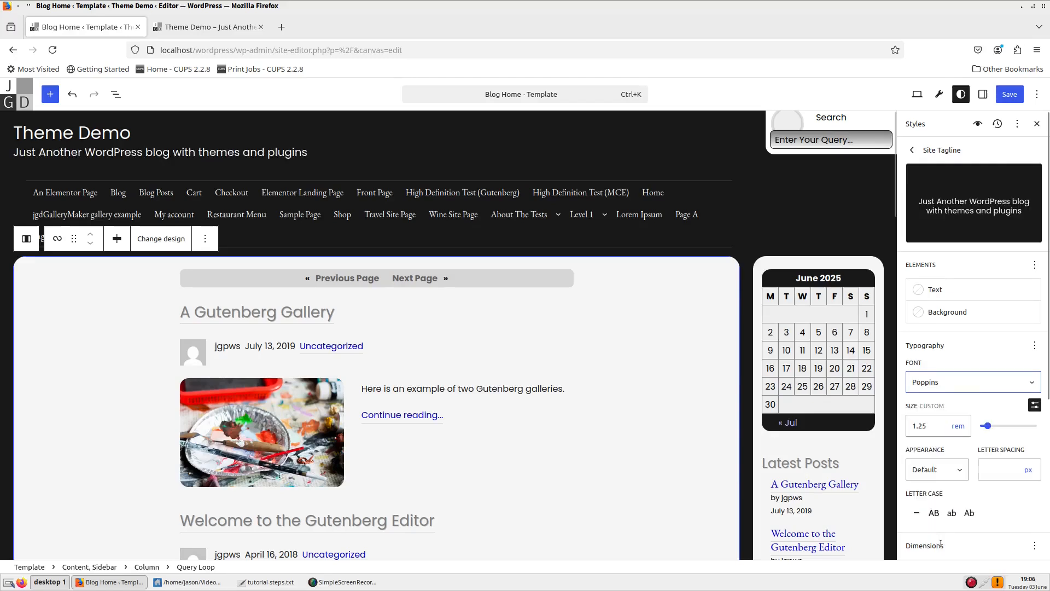
left_click(1008, 95)
left_click(1007, 95)
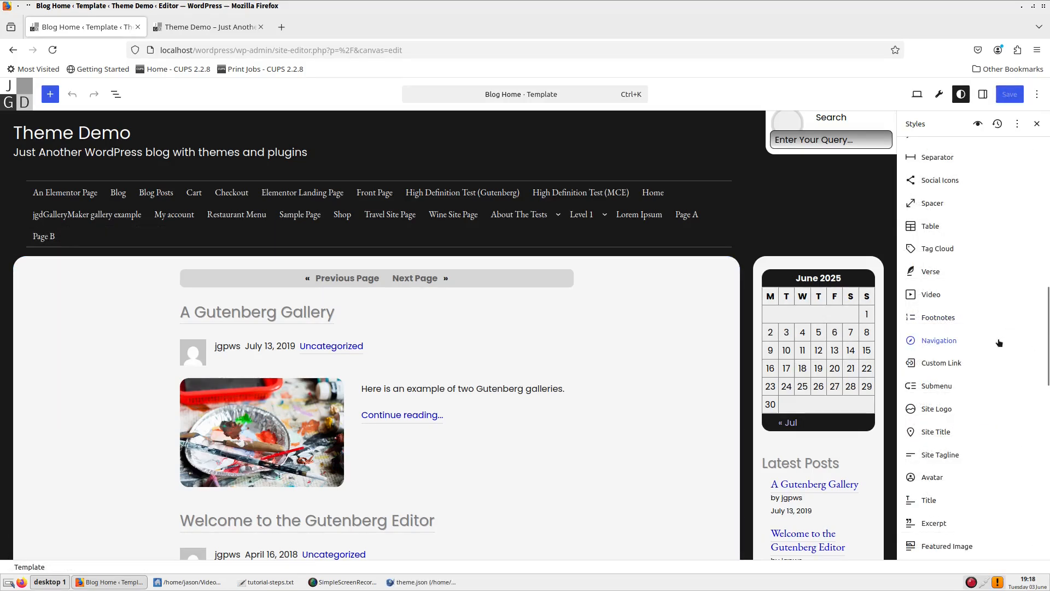
- Set the Navigation block's font to Poppins with Regular appearance in the block styles
left_click(999, 342)
left_click(953, 305)
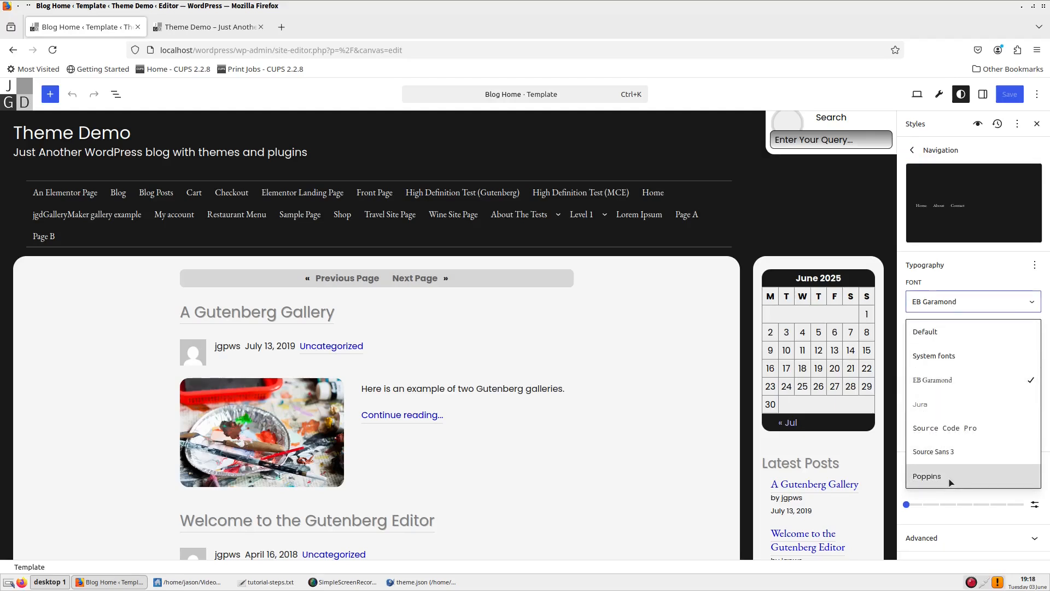
left_click(952, 482)
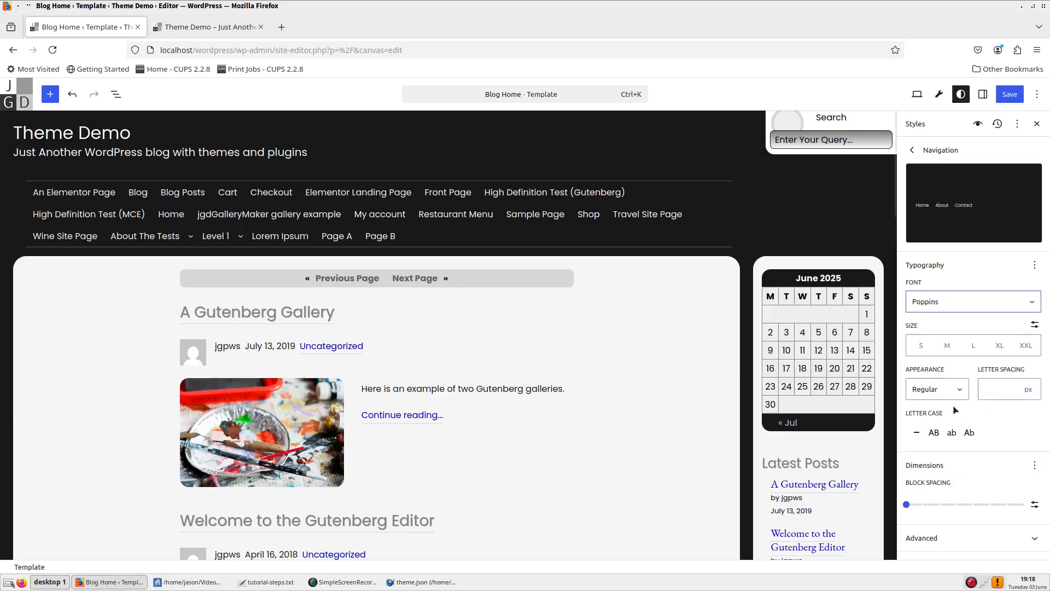
left_click(945, 391)
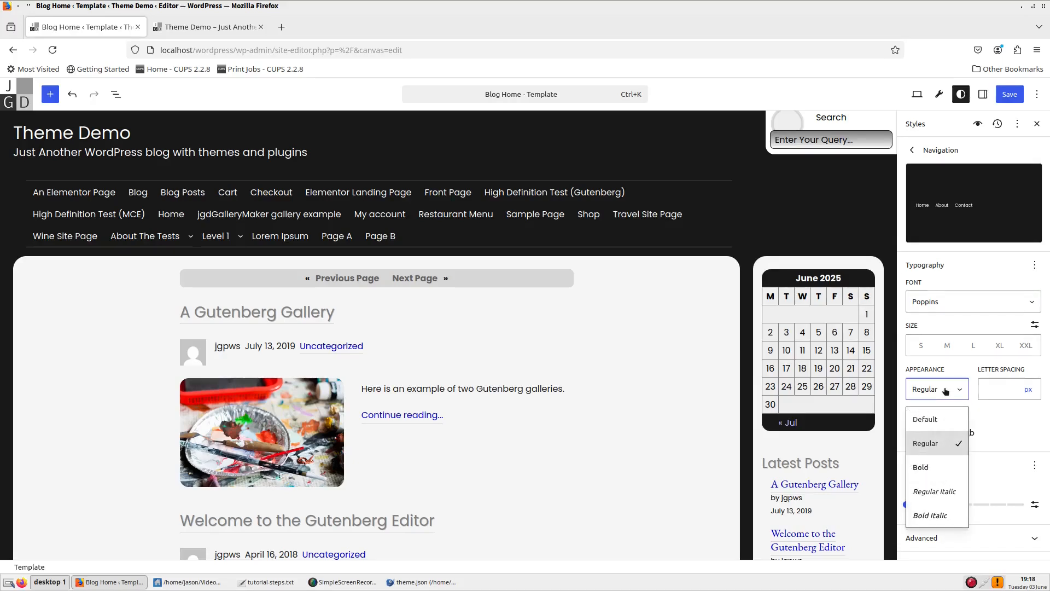
left_click(931, 444)
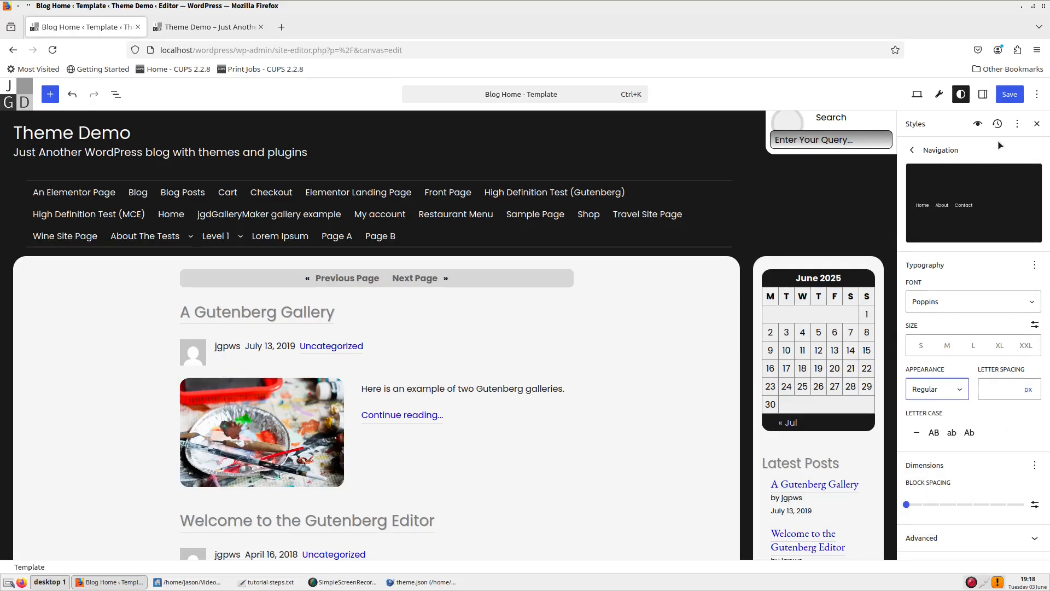
- Save the Navigation block's style changes to the site's custom styles
left_click(1012, 95)
left_click(1012, 97)
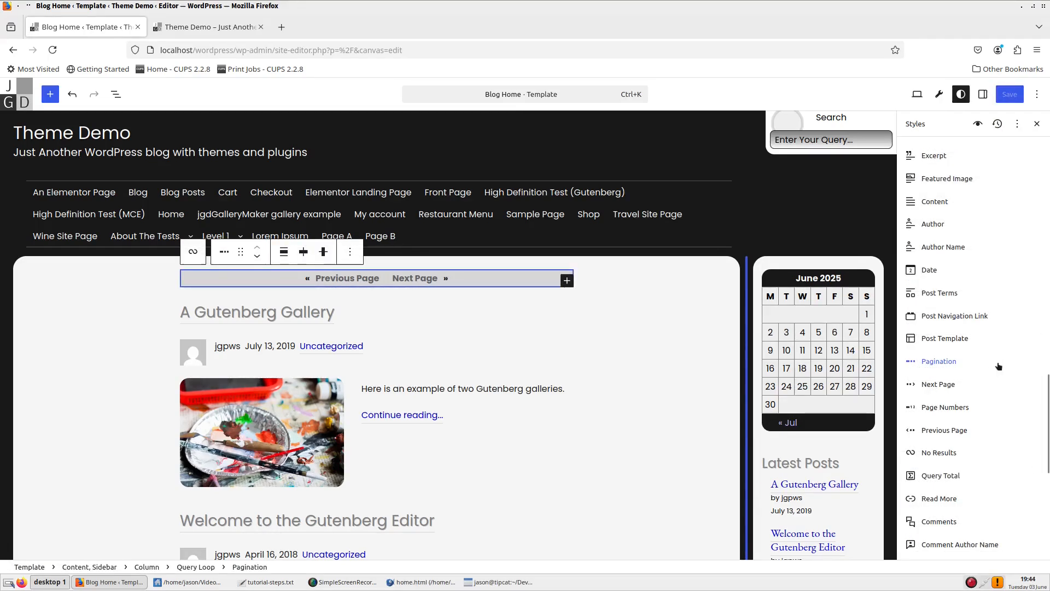
- Set the Pagination block's appearance to Regular in the block styles and save the change
left_click(999, 366)
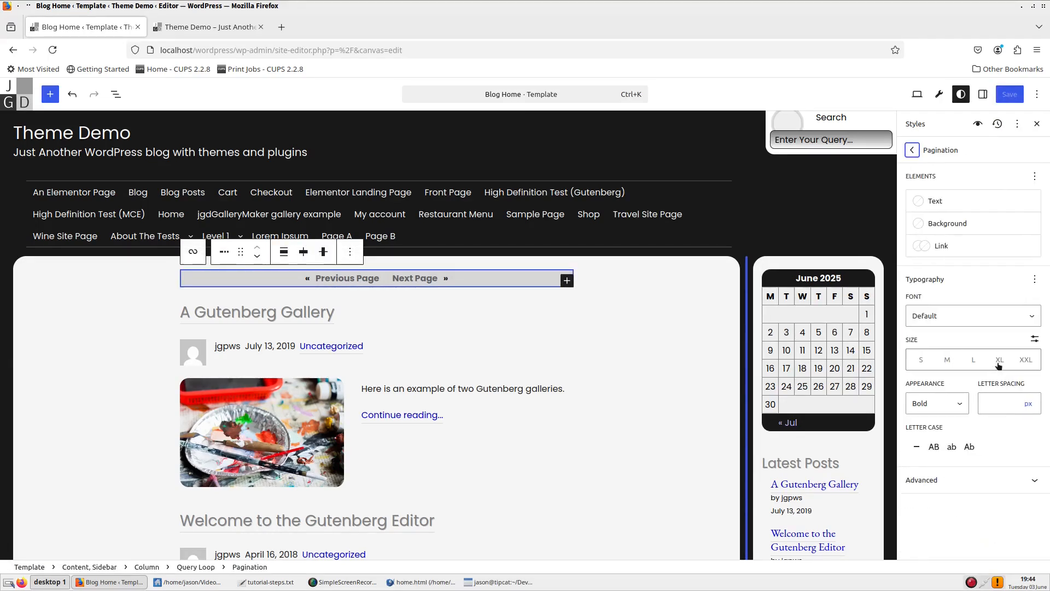
left_click(934, 405)
scroll(935, 490, "up", 2)
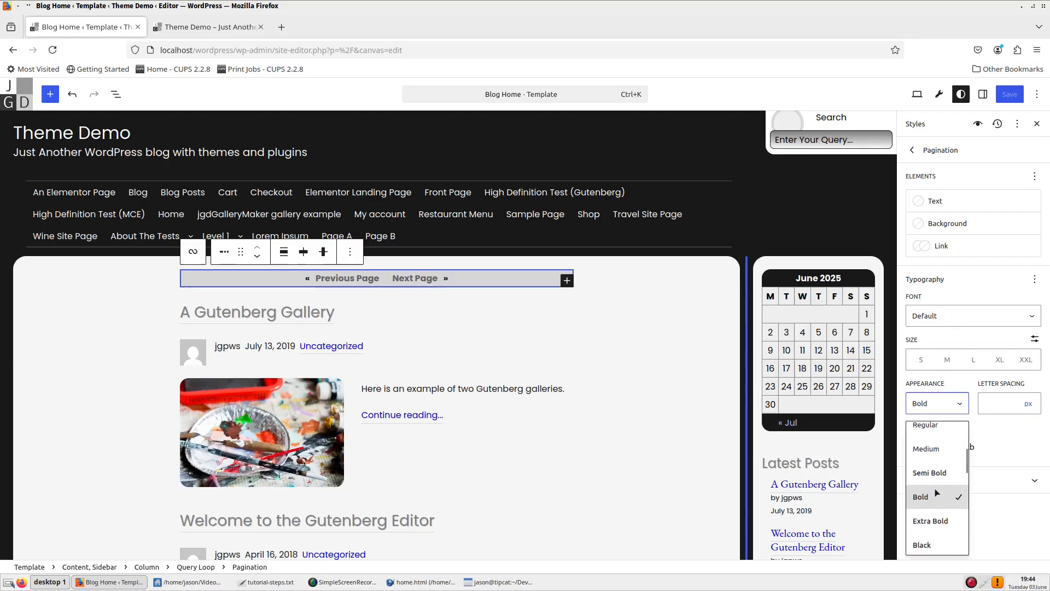
left_click(940, 431)
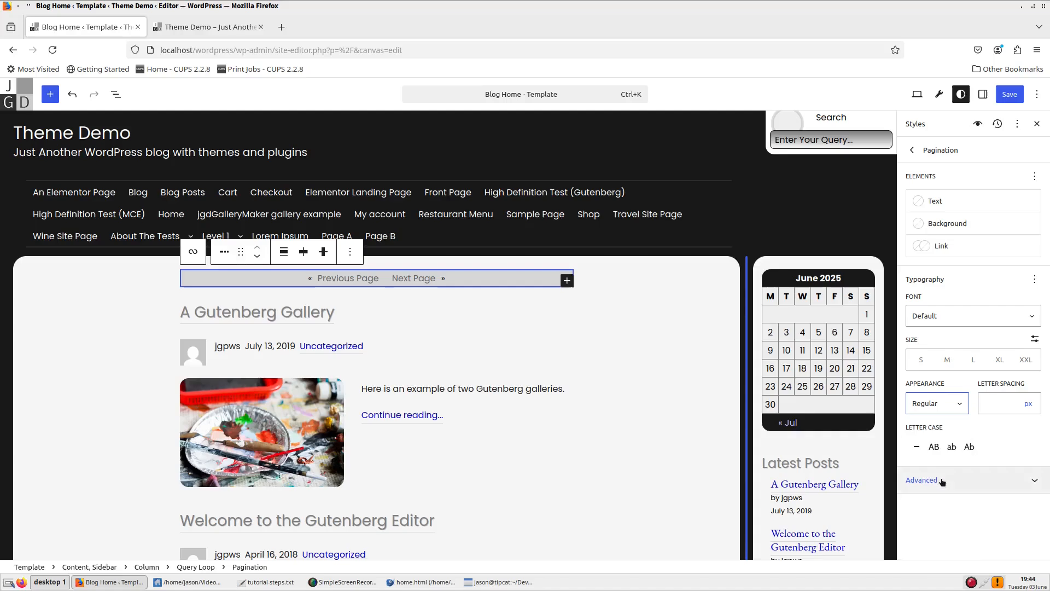
left_click(1007, 97)
left_click(1007, 96)
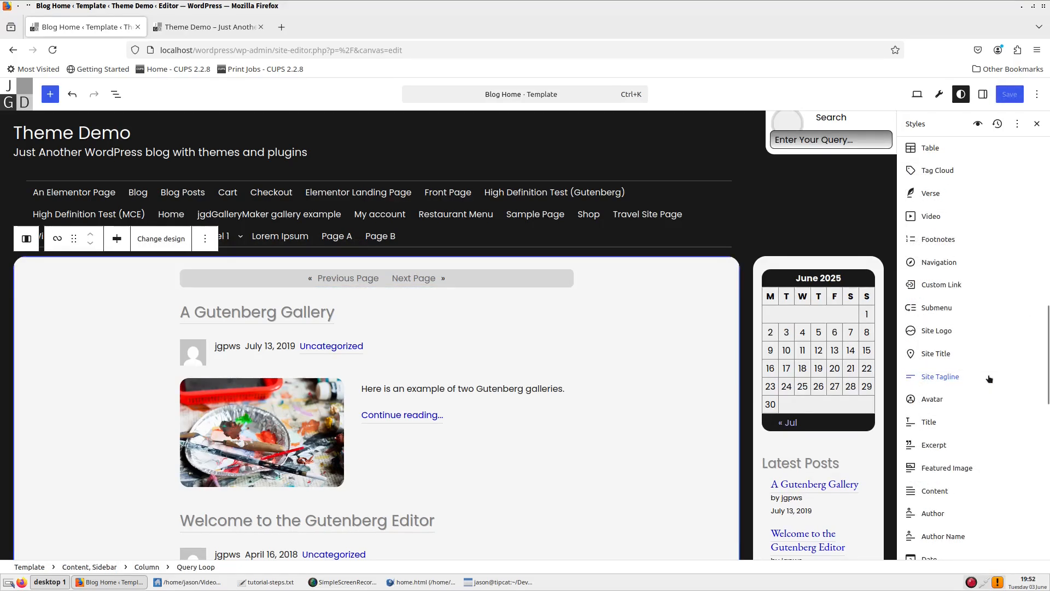
- Set the Site Tagline block's text colour to the theme's Secondary colour (#DEDEDE) in the block styles
left_click(989, 378)
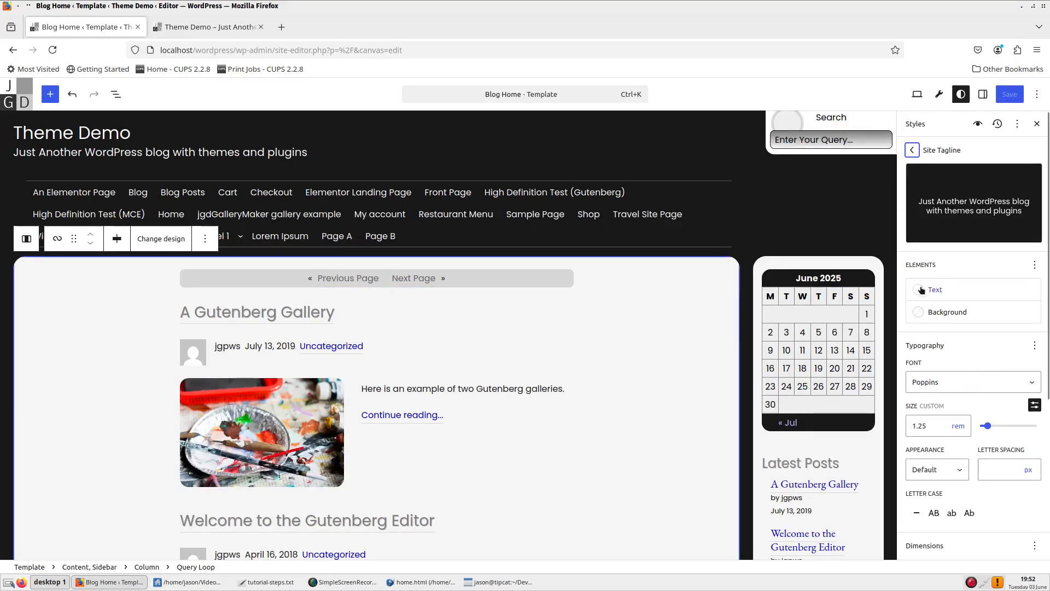
left_click(973, 290)
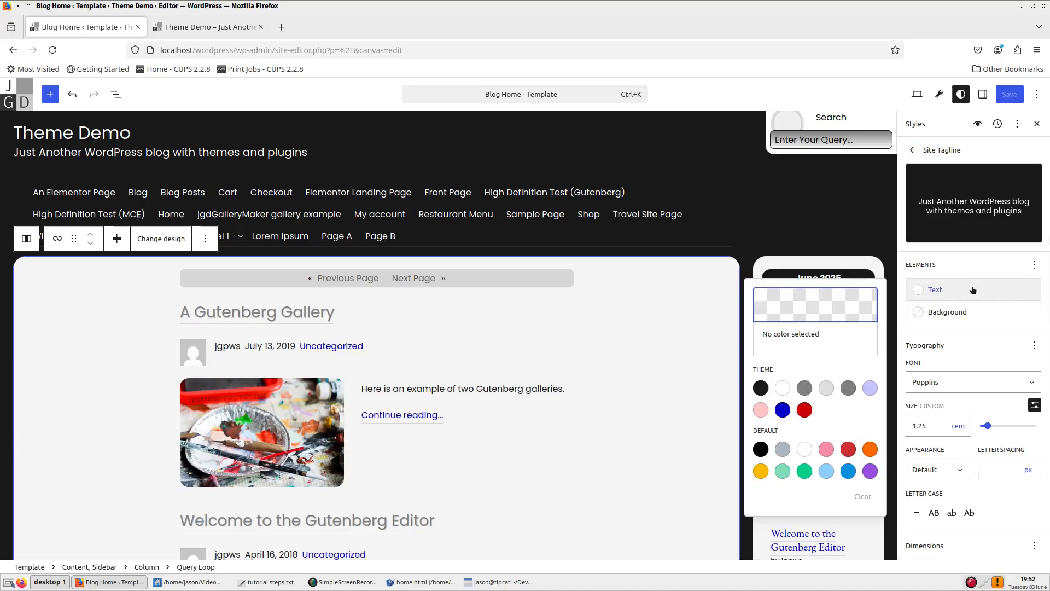
left_click(826, 388)
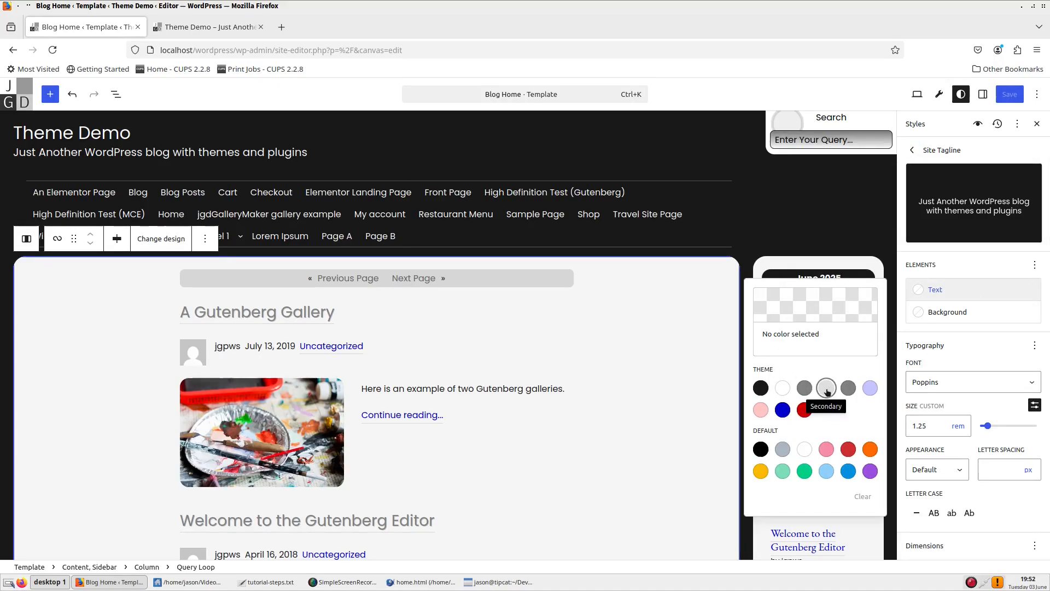
left_click(826, 389)
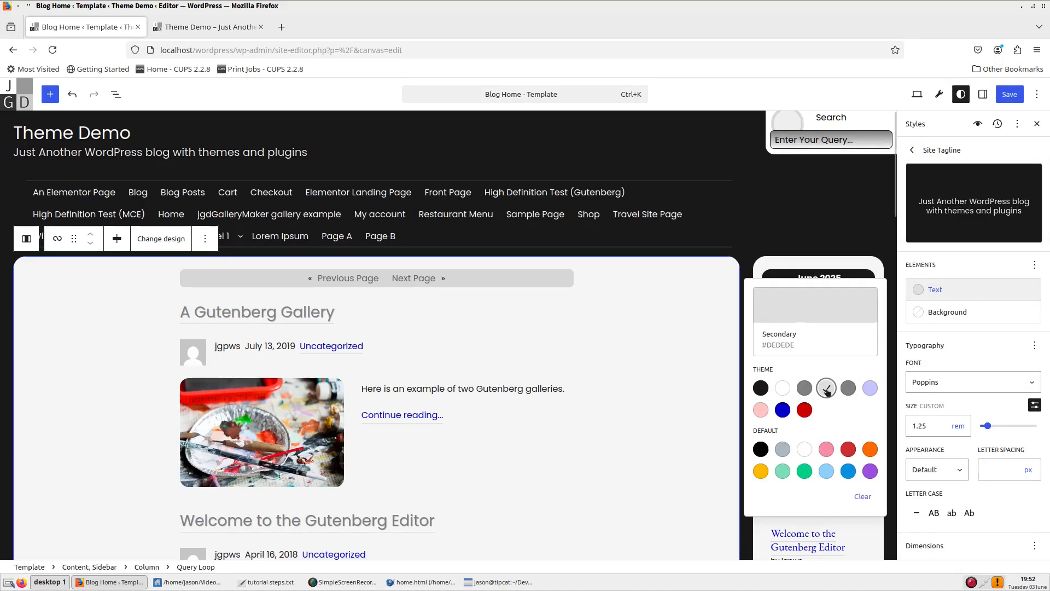
left_click(979, 335)
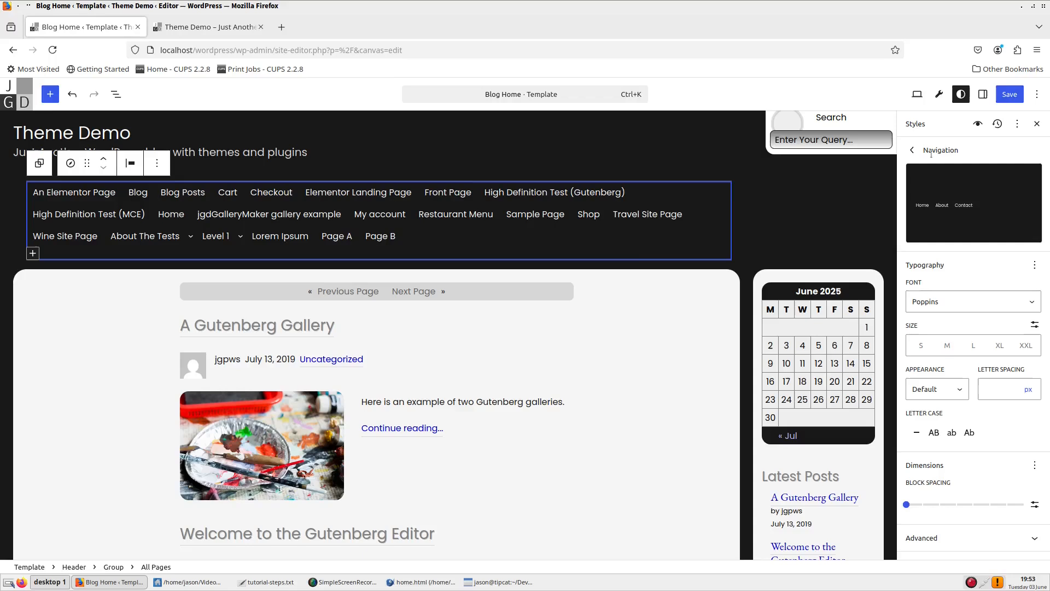
- Set the Page List block's text colour to the theme's Secondary colour (#DEDEDE) in the block styles
left_click(534, 214)
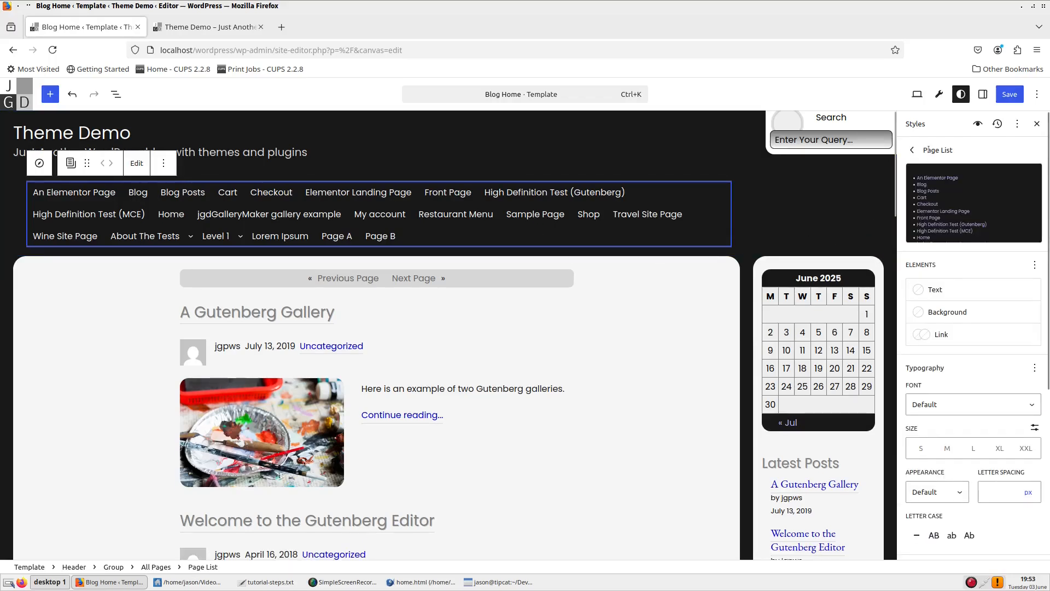
left_click(969, 292)
left_click(827, 388)
left_click(827, 388)
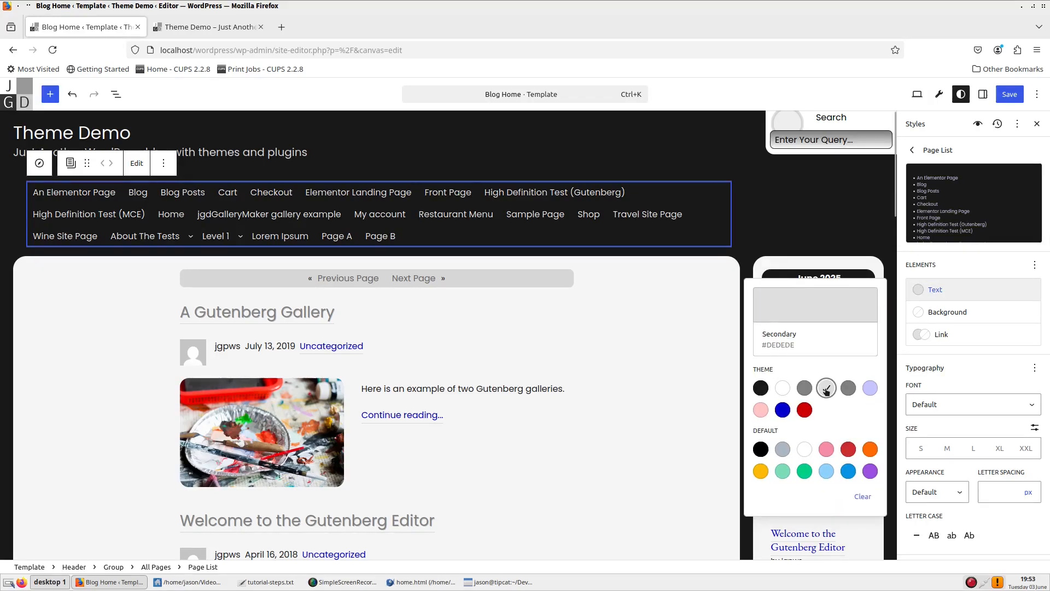
left_click(974, 352)
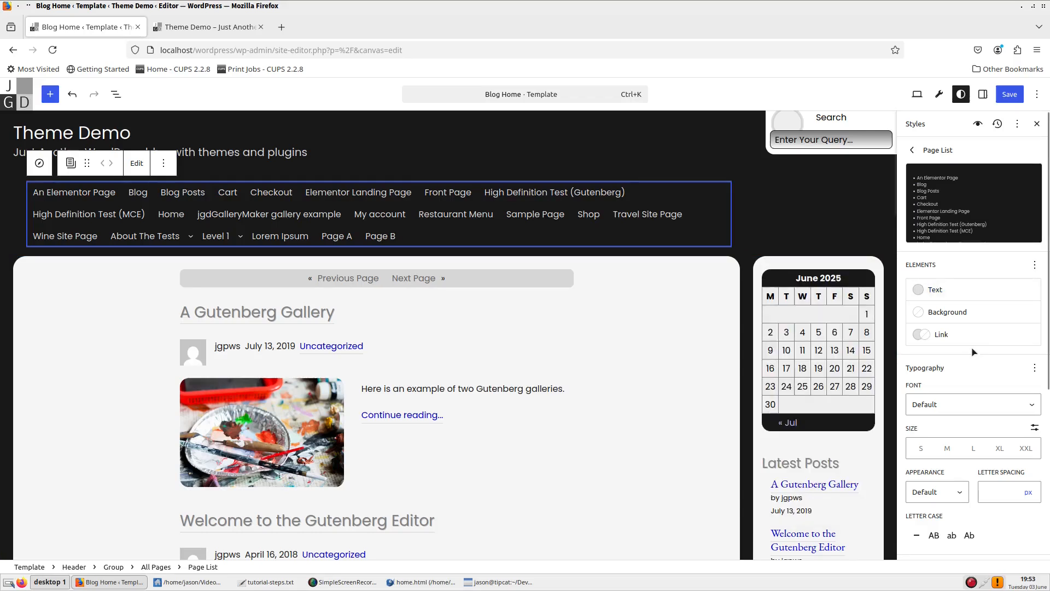
- Set the post Title block's font size to a custom 1.5 rem in the block styles and save the custom styles
left_click(481, 317)
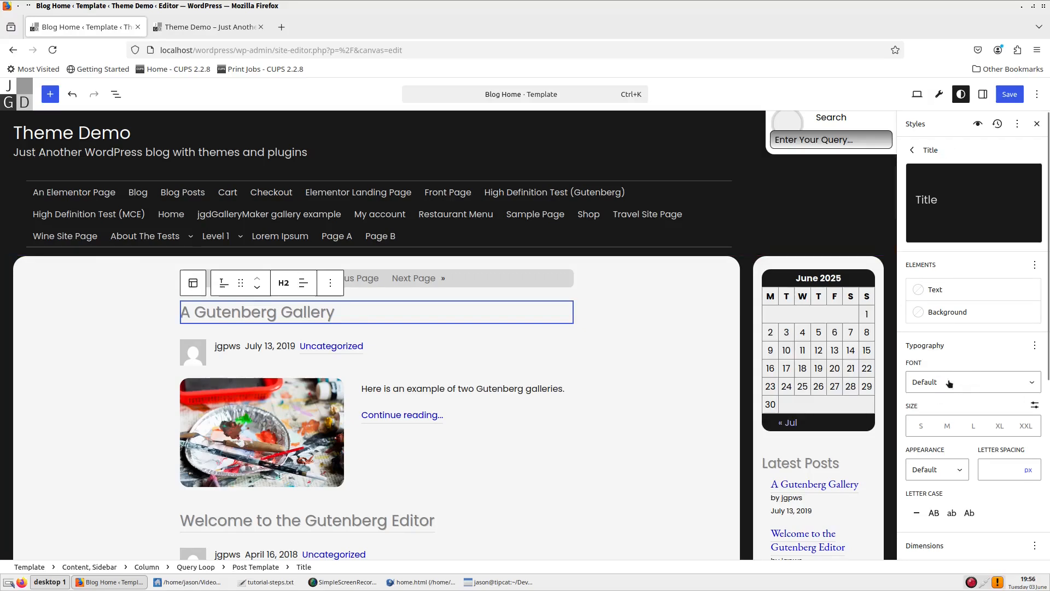
left_click(1035, 406)
left_click(958, 427)
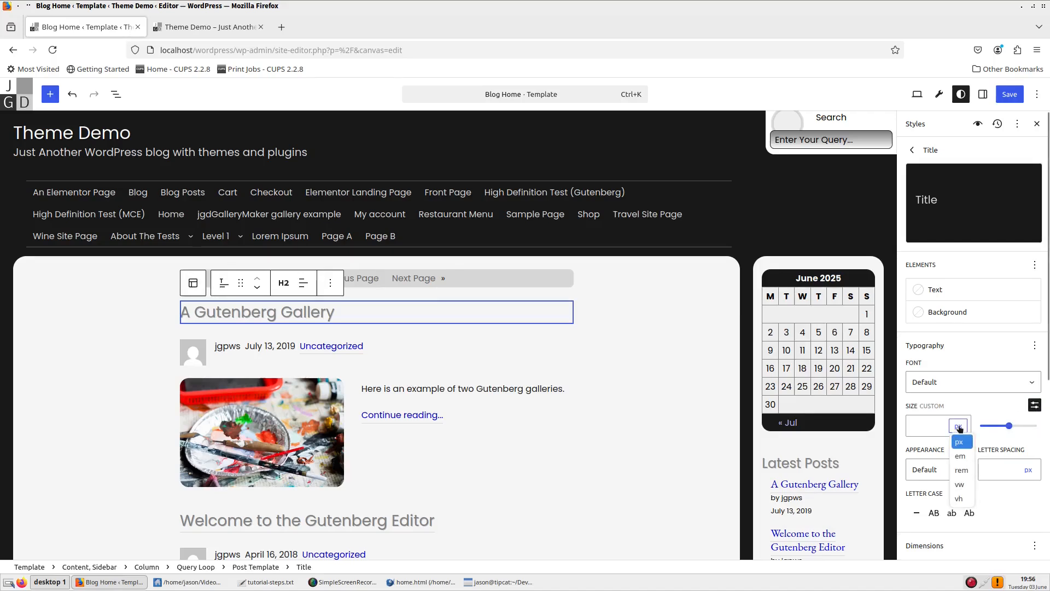
left_click(963, 471)
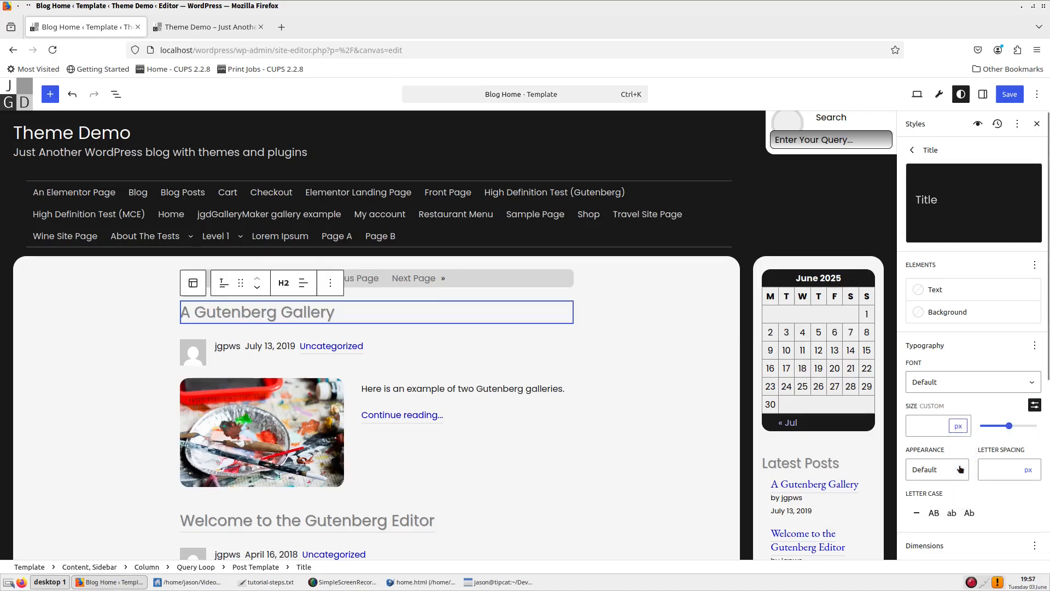
left_click(929, 425)
type("1.")
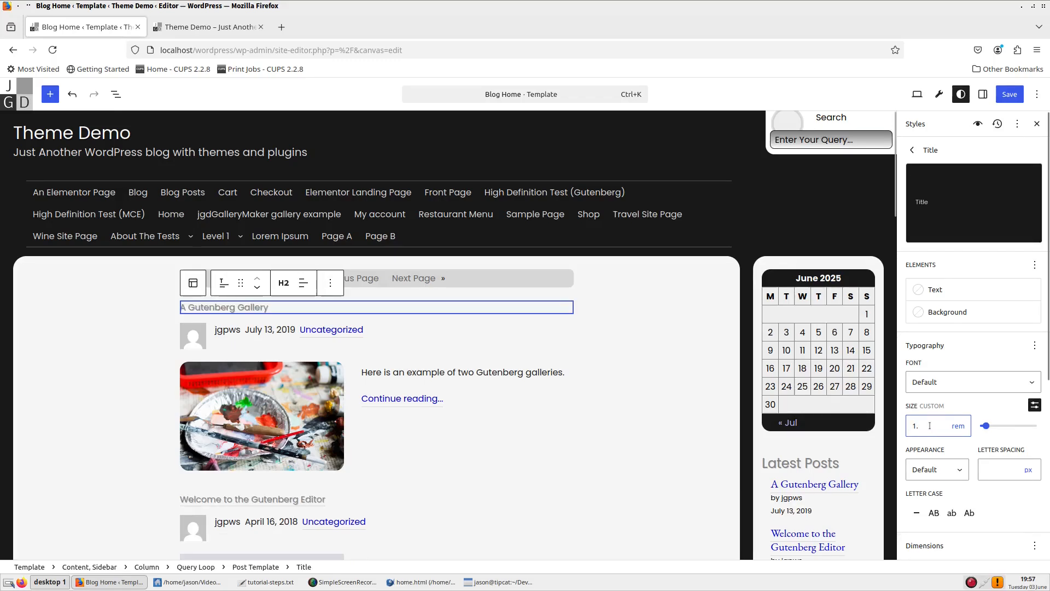
type("5")
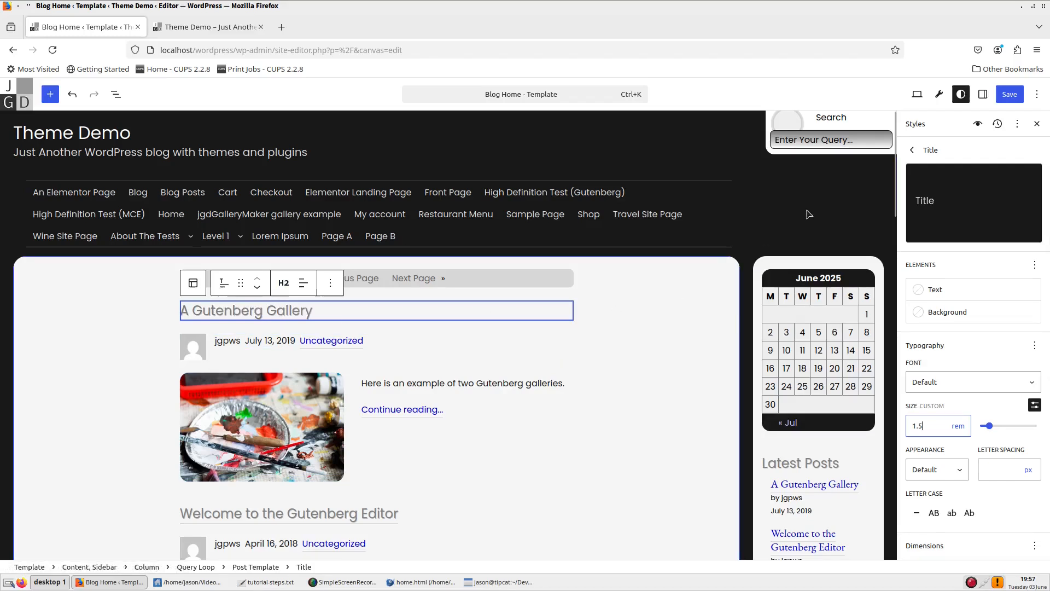
left_click(1016, 96)
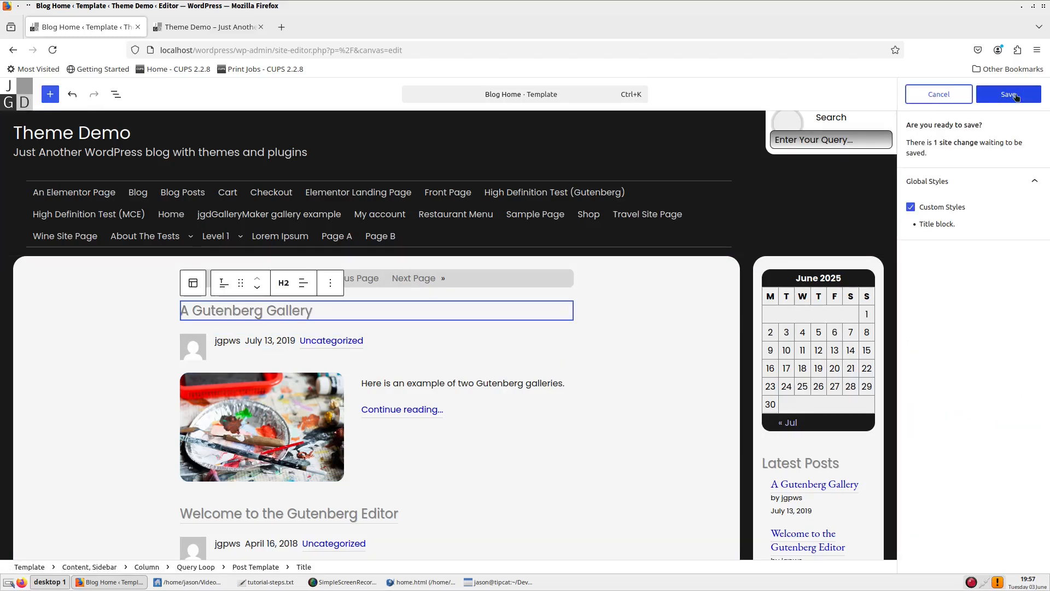
left_click(1016, 96)
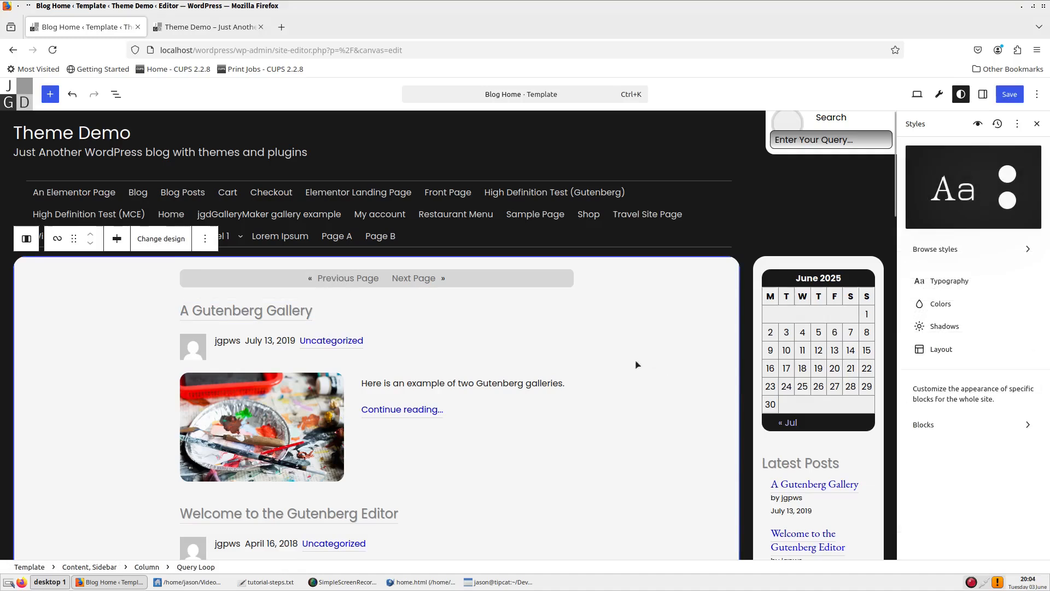
- Set a custom font size of 0.9 rem on the Row block holding the post's author, date and category
left_click(482, 351)
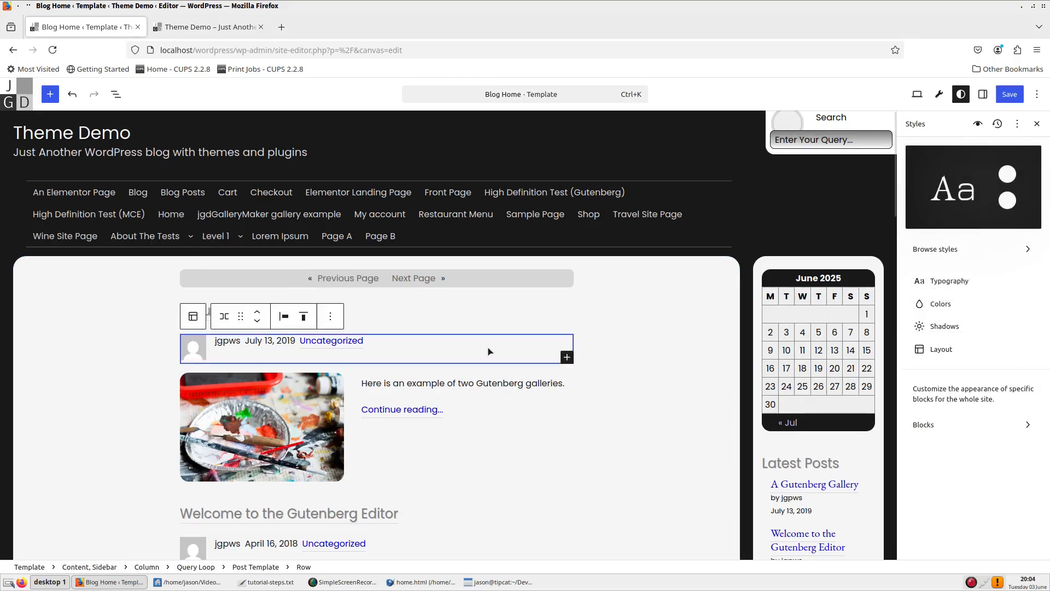
left_click(983, 94)
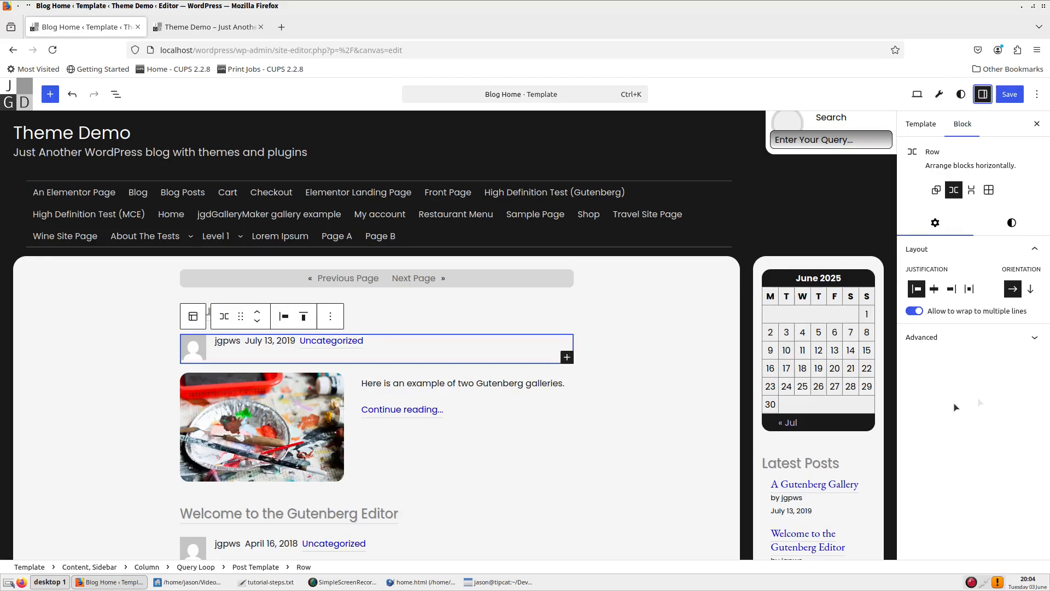
left_click(1012, 223)
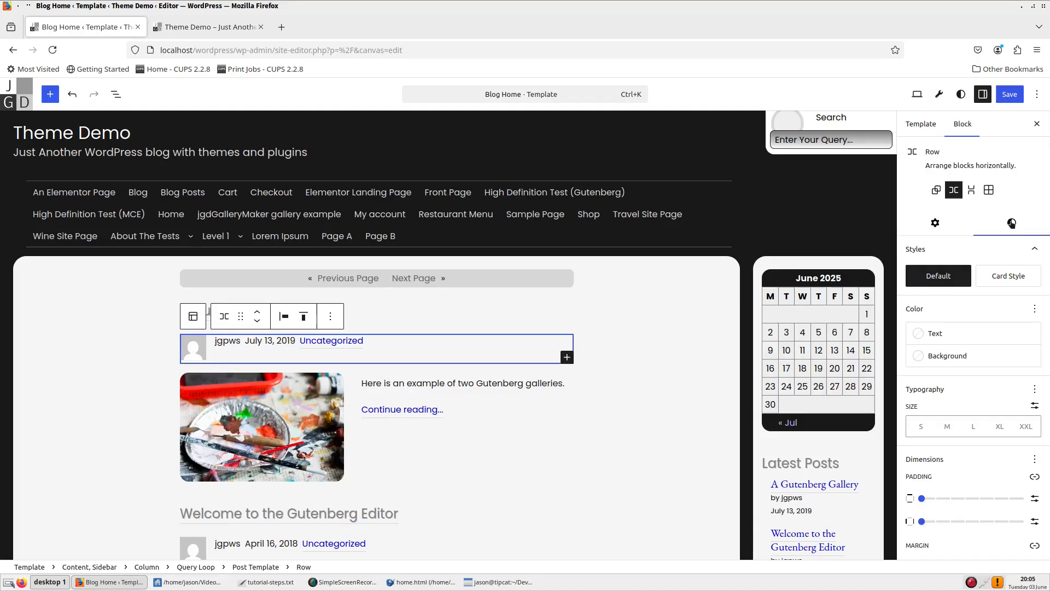
left_click(1035, 405)
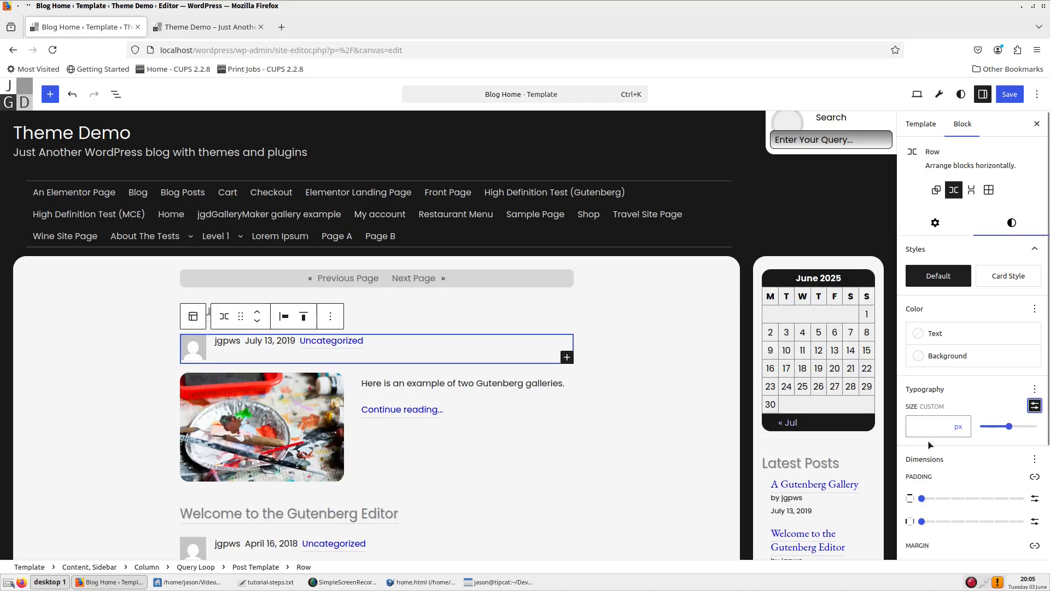
left_click(959, 426)
left_click(963, 470)
left_click(921, 427)
type("0.9")
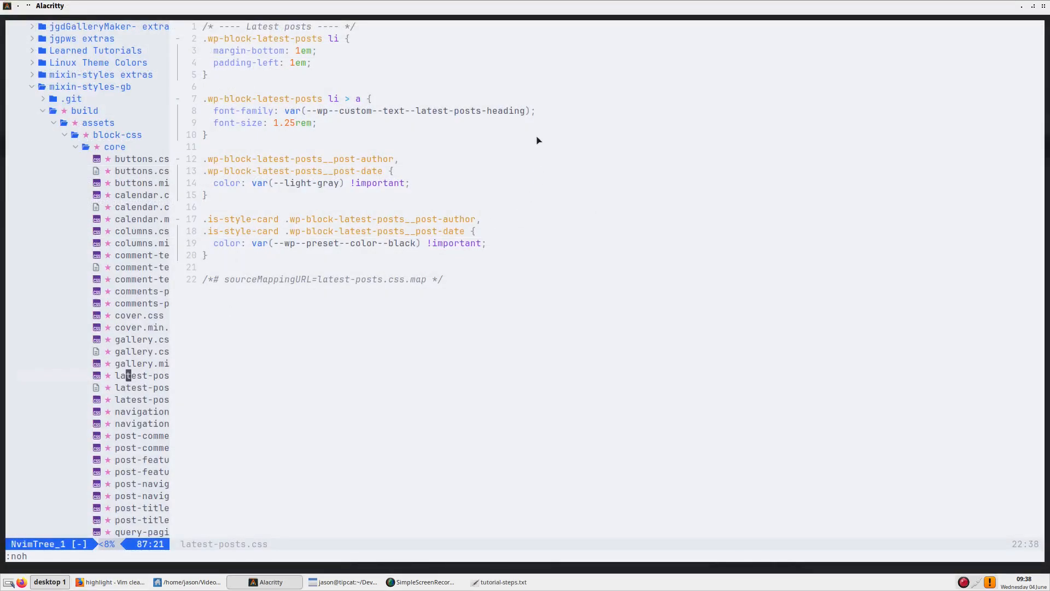
- Examine the link font-family variable in latest-posts.css and locate its matching custom text setting in theme.json
left_click_drag(286, 113, 544, 115)
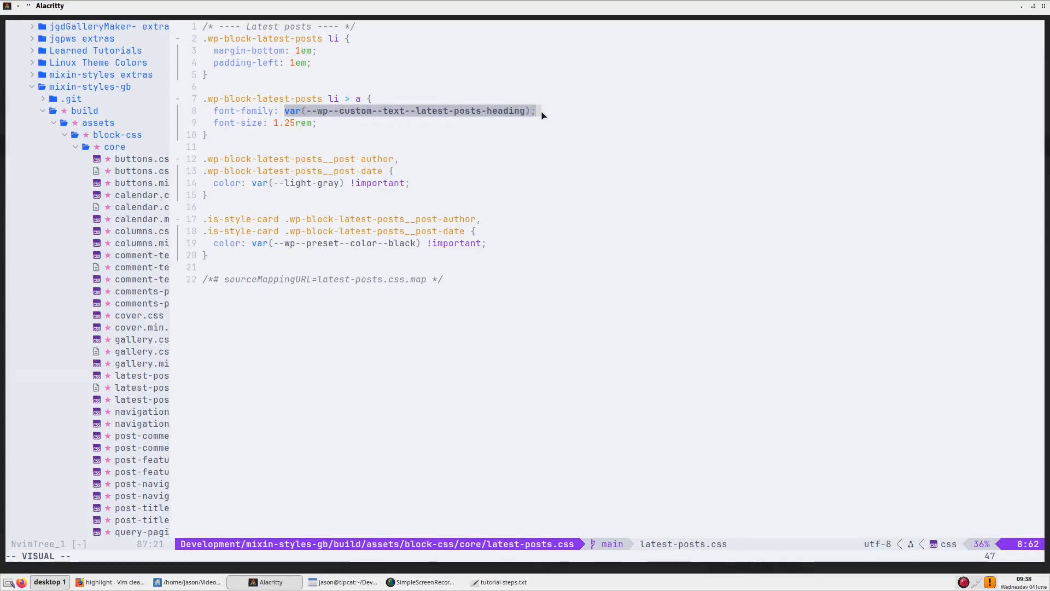
left_click(545, 121)
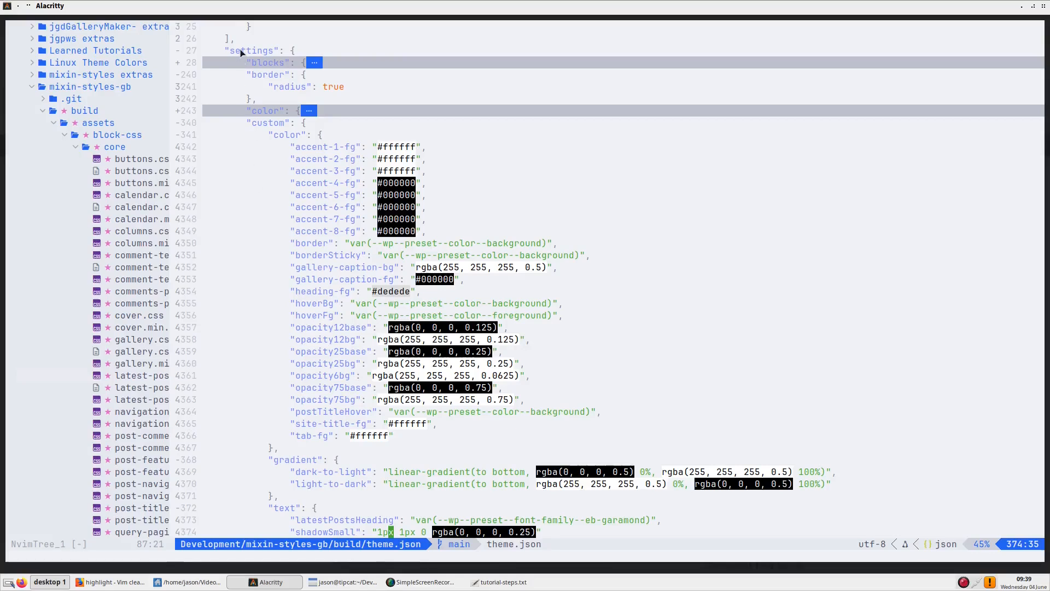
double_click(261, 124)
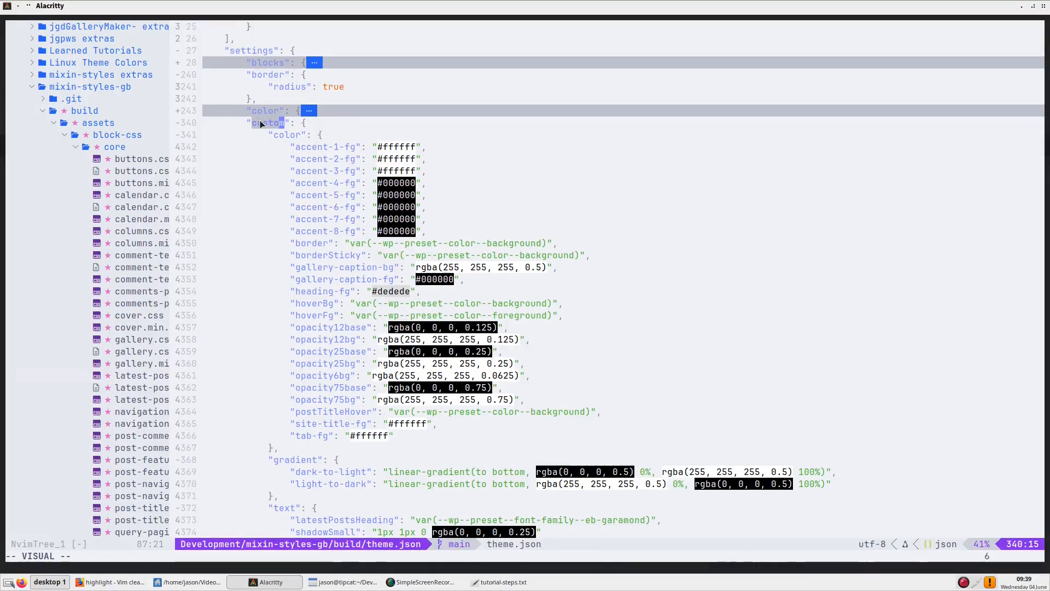
left_click(260, 135)
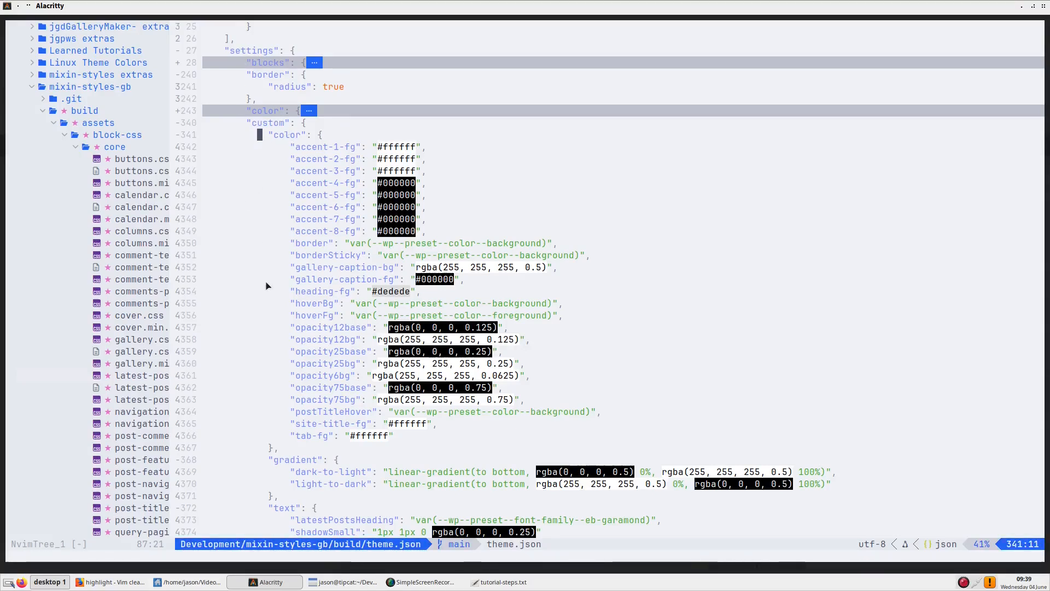
scroll(273, 409, "down", 3)
left_click(316, 415)
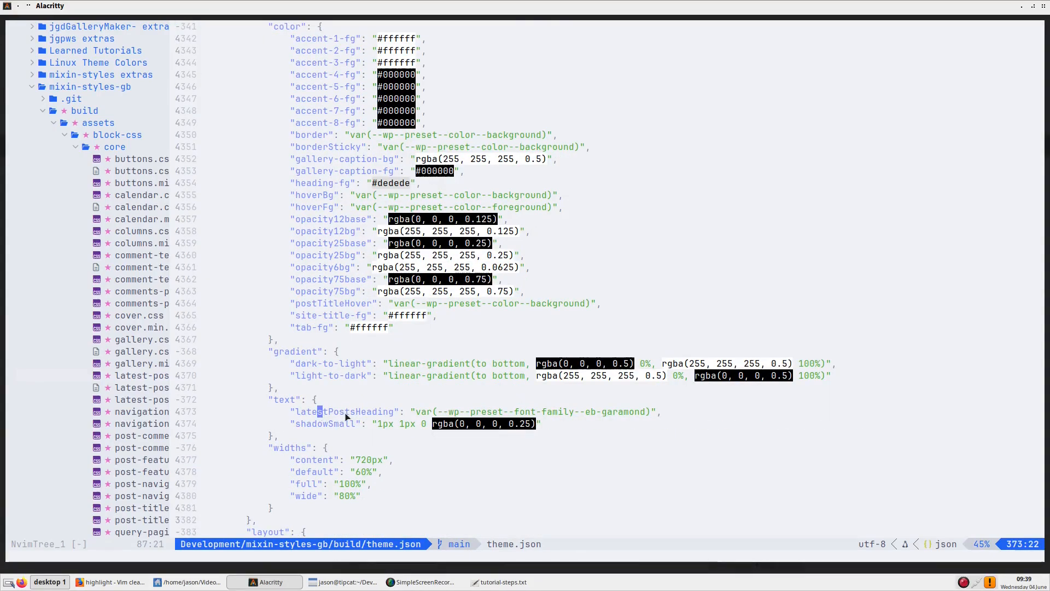
- Change the latestPostsHeading value in theme.json to var(--wp--preset--font-family--poppins) and save the file
left_click(649, 412)
key("i")
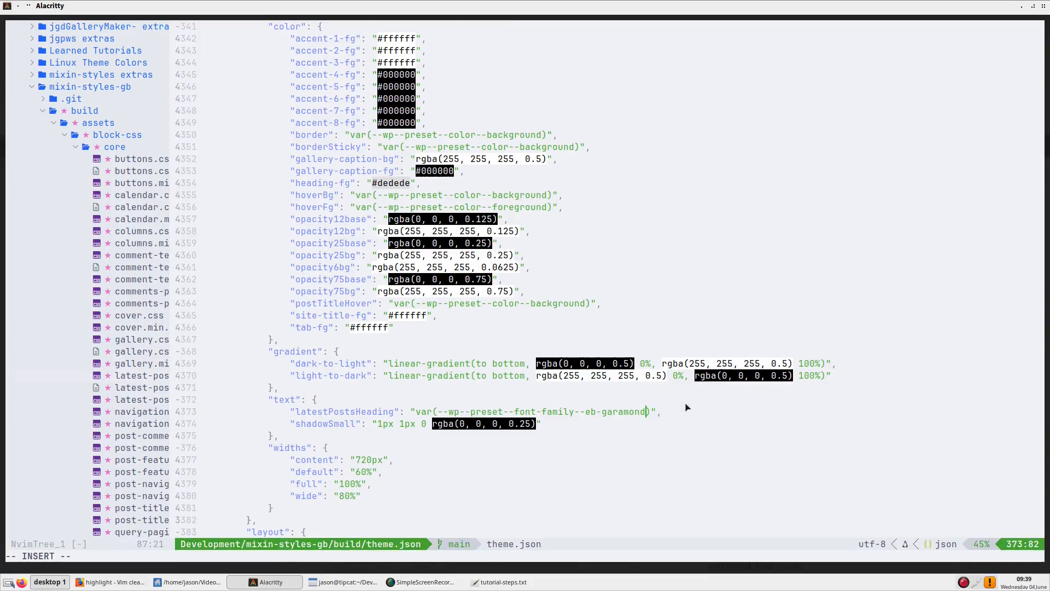
key("BackSpace")
key("BackSpace")
key("BackSpace")
key("BackSpace")
key("BackSpace")
key("BackSpace")
key("BackSpace")
key("BackSpace")
key("BackSpace")
key("BackSpace")
key("BackSpace")
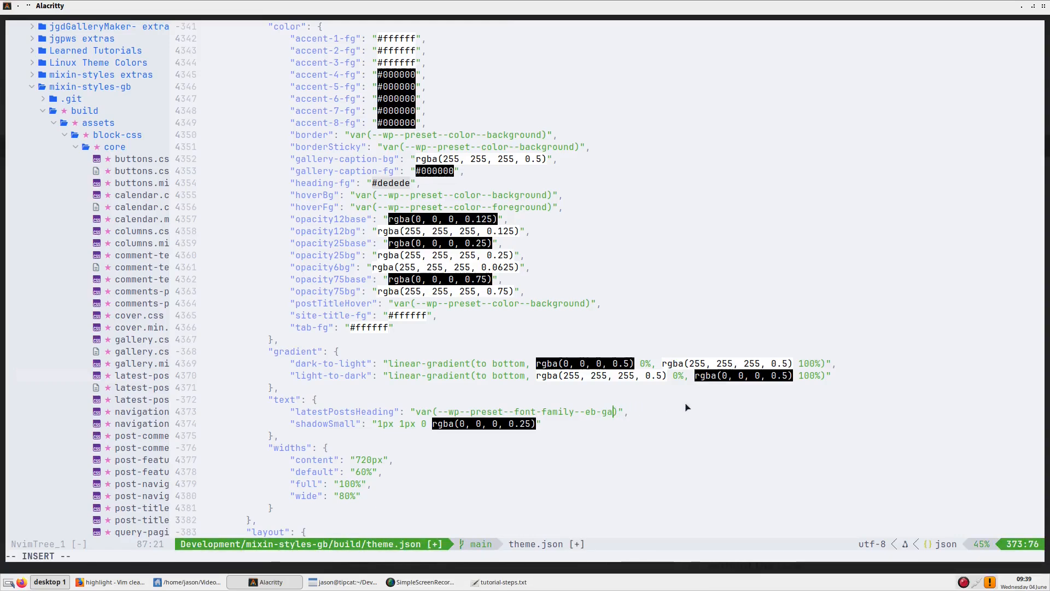
type("poppins")
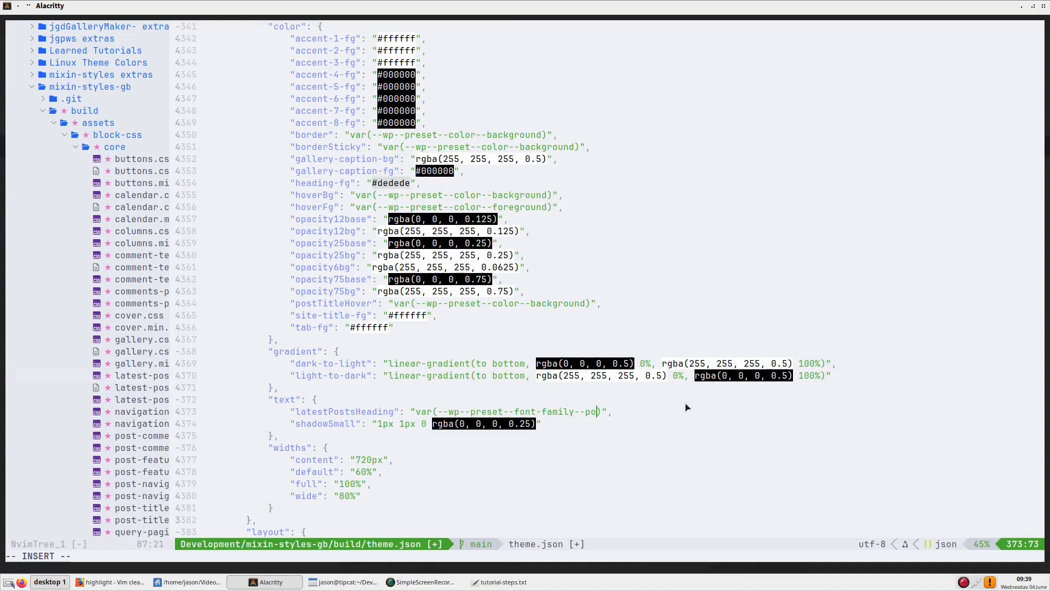
key("End")
key("Escape")
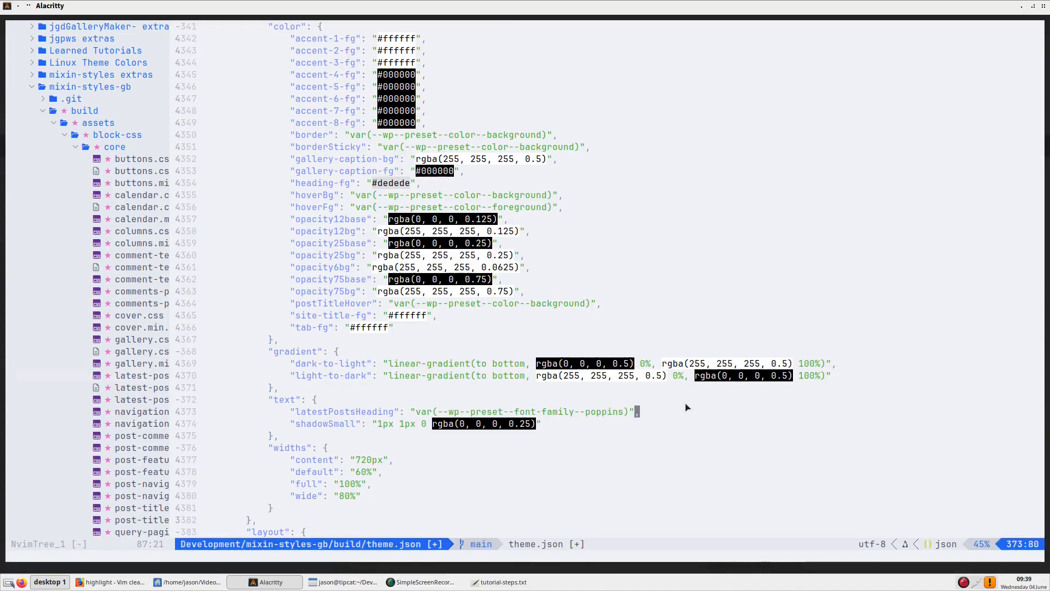
type(":w")
key("Return")
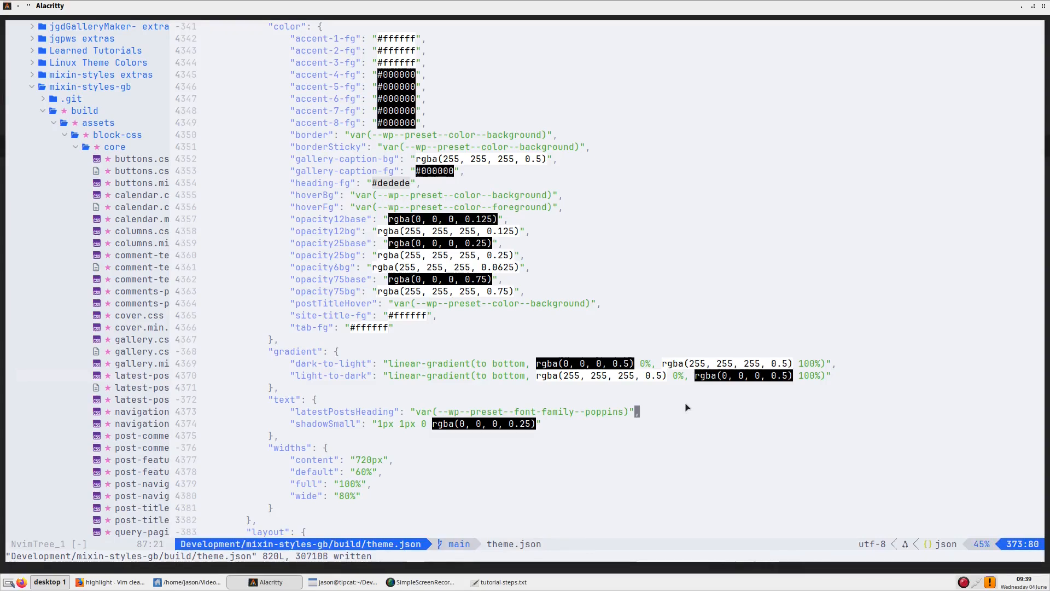
- Switch to Firefox and reload the Theme Demo front page to check the Latest Posts headings
key("alt+Tab")
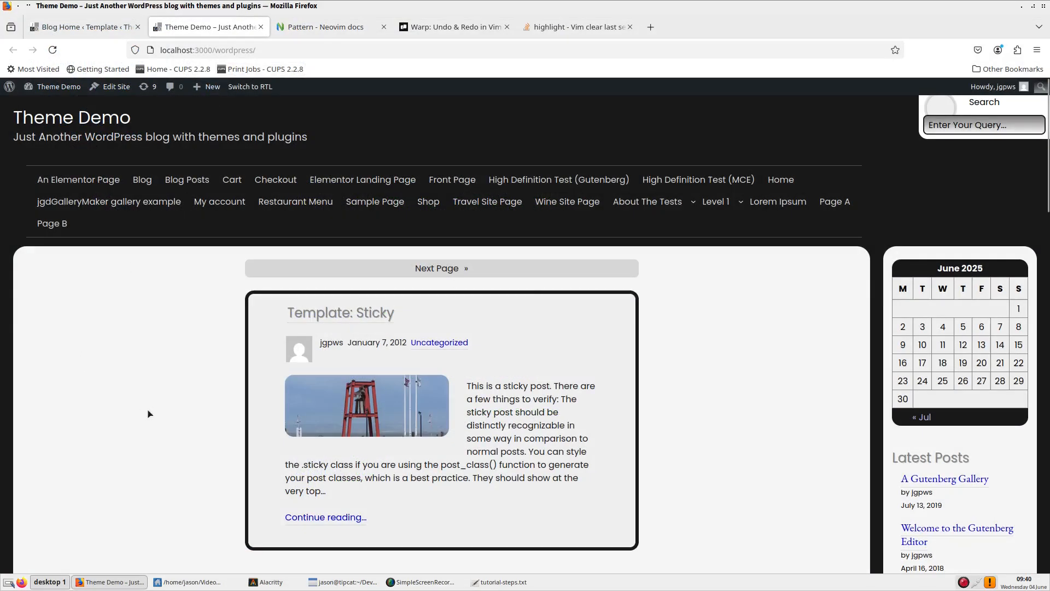
key("F5")
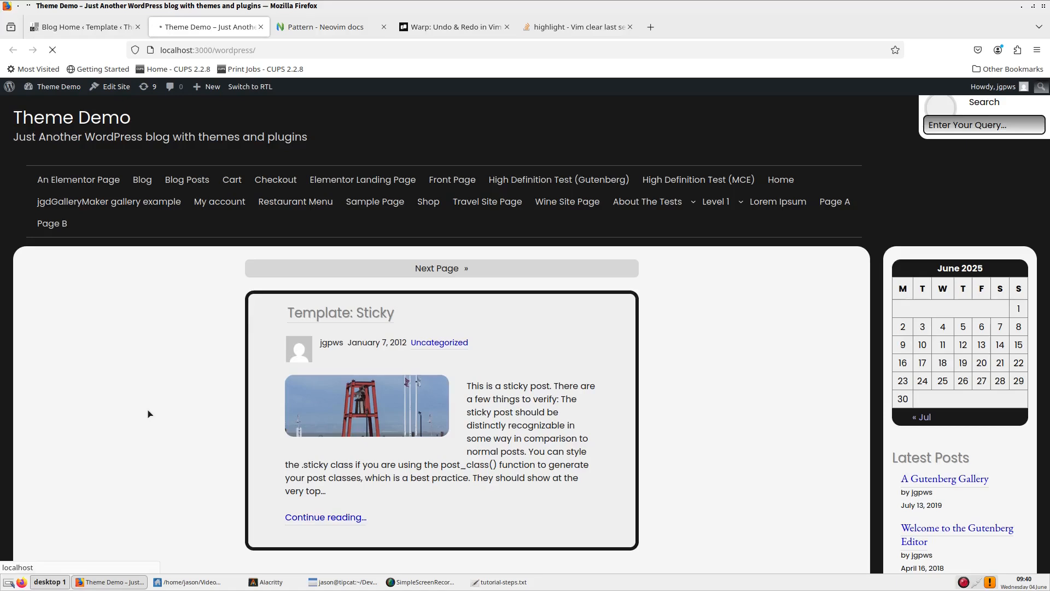